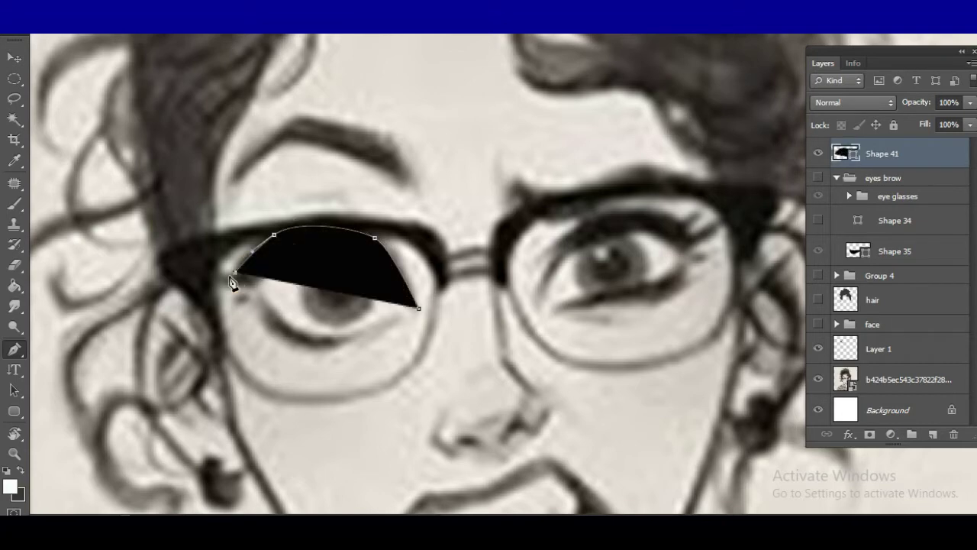
Draw a black upper eyeliner shape along the left eyelid, then restore full opacity.
{"action": "left_click", "coordinate": [215, 276]}
{"action": "left_click", "coordinate": [253, 285]}
{"action": "left_click_drag", "start_coordinate": [969, 102], "coordinate": [951, 124]}
{"action": "left_click", "coordinate": [273, 267]}
{"action": "left_click", "coordinate": [342, 241]}
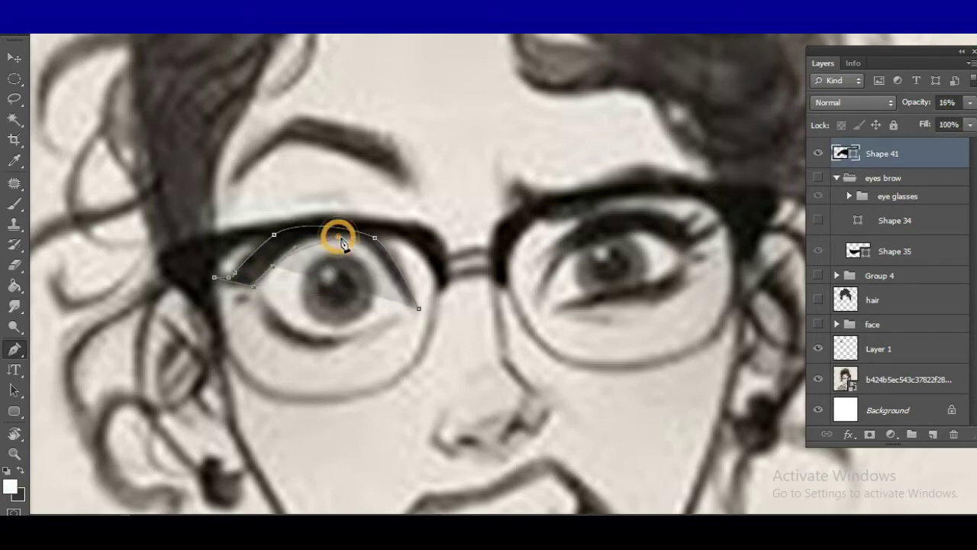
{"action": "left_click", "coordinate": [388, 269]}
{"action": "key", "text": "Return"}
{"action": "left_click_drag", "start_coordinate": [970, 103], "coordinate": [974, 121]}
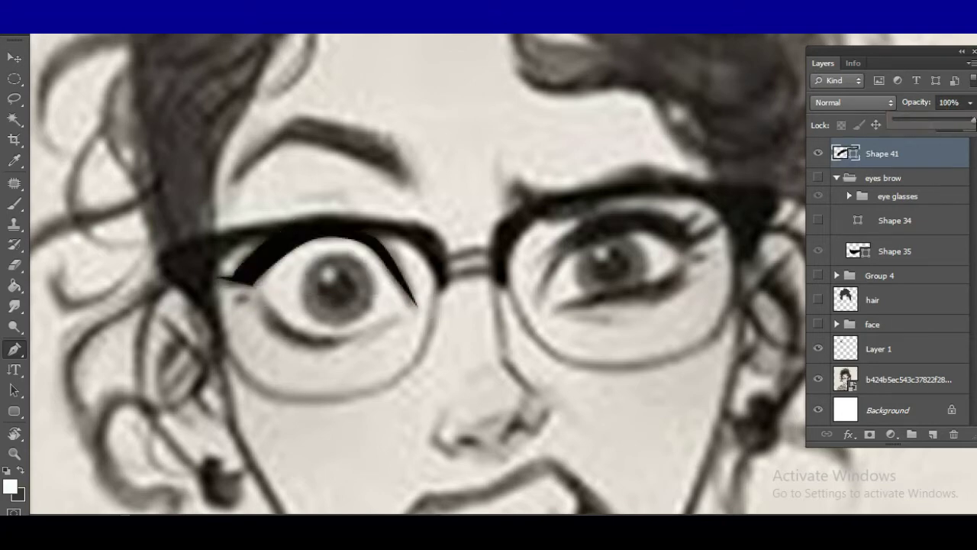
Draw a black lower eyeliner crescent under the left eye.
{"action": "left_click", "coordinate": [267, 313]}
{"action": "left_click", "coordinate": [319, 338]}
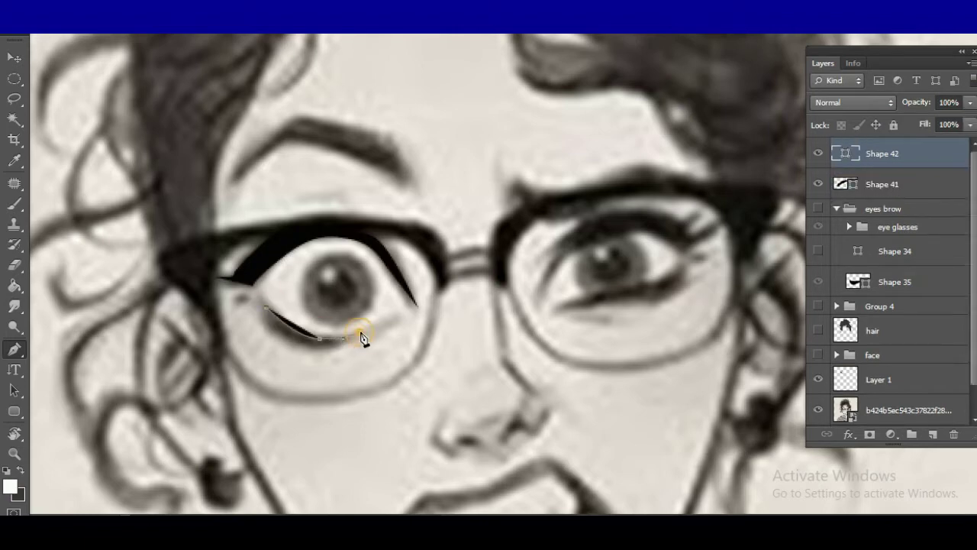
{"action": "left_click", "coordinate": [375, 324]}
{"action": "left_click", "coordinate": [336, 352]}
{"action": "left_click", "coordinate": [258, 309]}
{"action": "key", "text": "Return"}
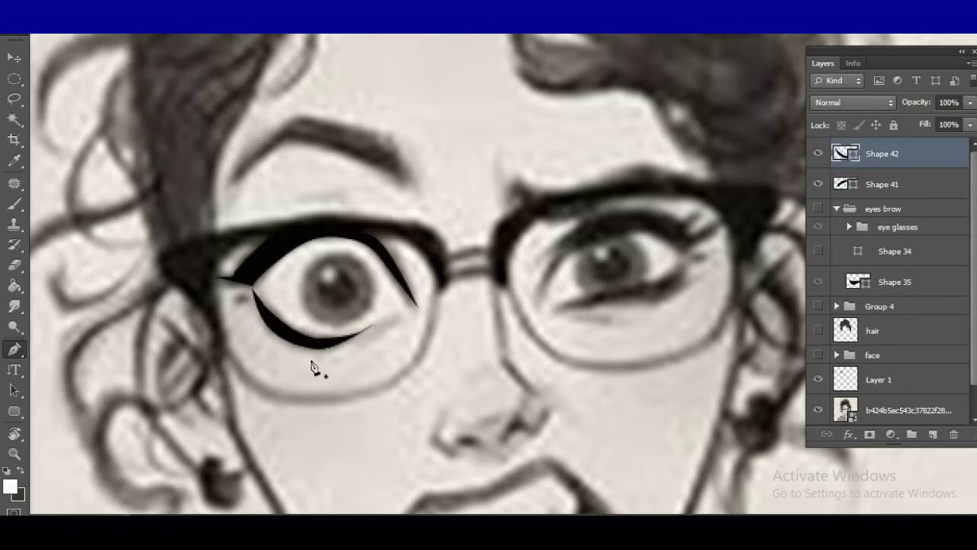
Draw the right eye's black upper eyeliner with lash flicks at the outer corner.
{"action": "left_click", "coordinate": [535, 301]}
{"action": "left_click_drag", "start_coordinate": [566, 241], "coordinate": [581, 232]}
{"action": "left_click_drag", "start_coordinate": [655, 211], "coordinate": [682, 219]}
{"action": "left_click", "coordinate": [684, 223]}
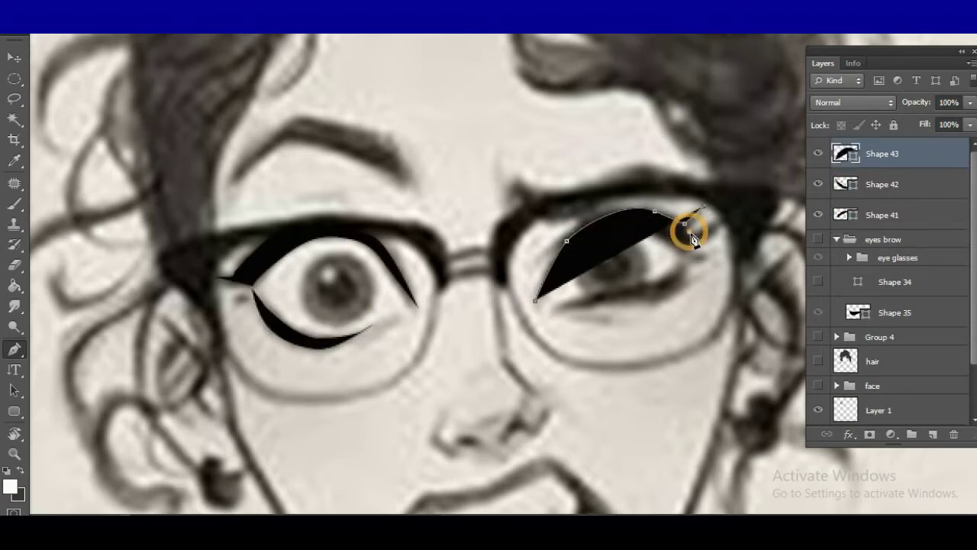
{"action": "left_click", "coordinate": [724, 219]}
{"action": "left_click", "coordinate": [686, 250]}
{"action": "left_click_drag", "start_coordinate": [969, 102], "coordinate": [903, 128]}
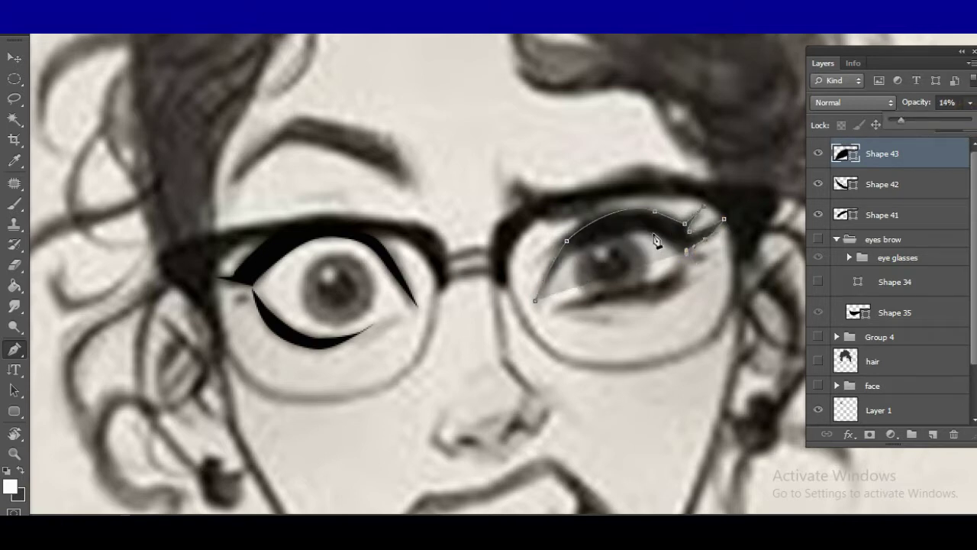
{"action": "left_click", "coordinate": [535, 301]}
{"action": "key", "text": "Return"}
{"action": "key", "text": "0"}
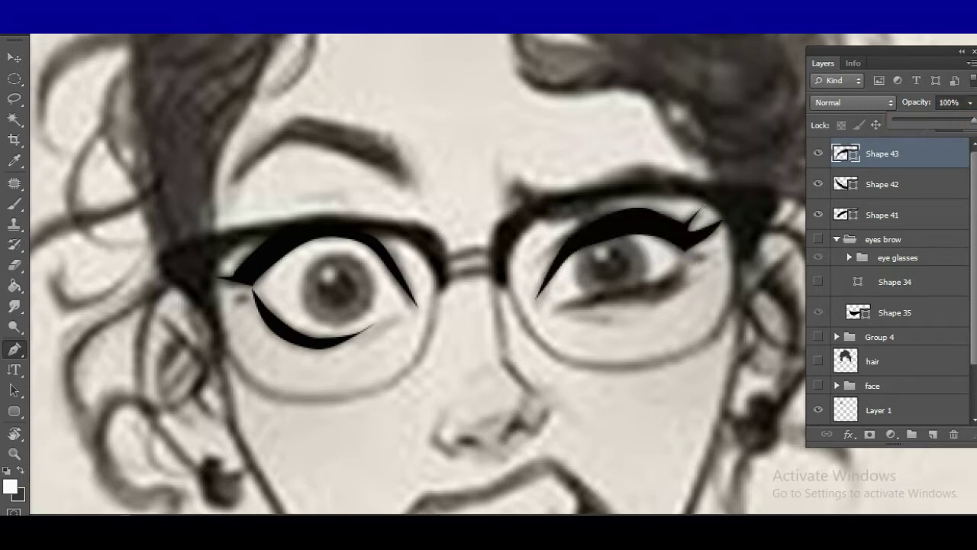
Draw the right eye's black lower eyeliner and begin a white shape inside the eye.
{"action": "left_click", "coordinate": [687, 261]}
{"action": "left_click", "coordinate": [689, 279]}
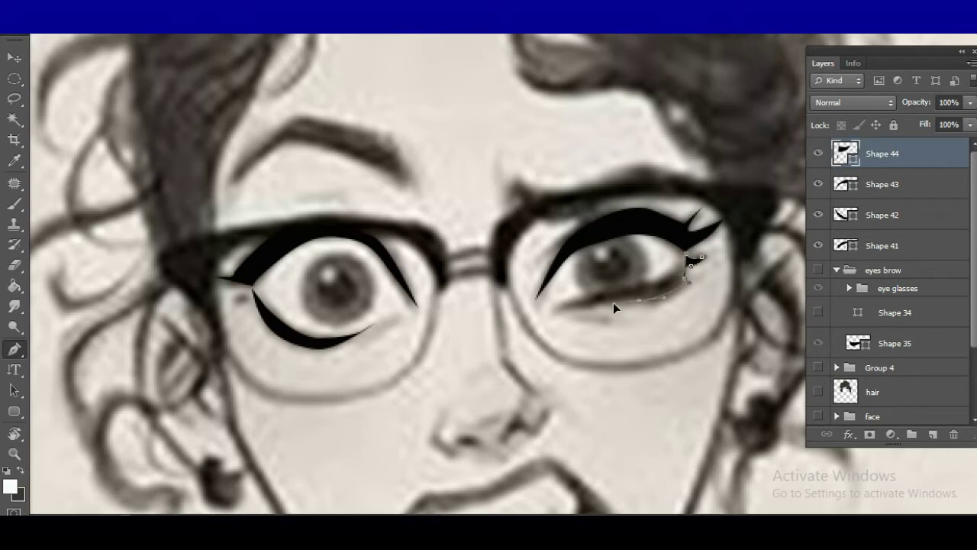
{"action": "left_click", "coordinate": [553, 313]}
{"action": "key", "text": "0"}
{"action": "key", "text": "0"}
{"action": "mouse_move", "coordinate": [586, 296]}
{"action": "left_mouse_down"}
{"action": "mouse_move", "coordinate": [599, 301]}
{"action": "mouse_move", "coordinate": [686, 271]}
{"action": "left_mouse_up"}
{"action": "key", "text": "0"}
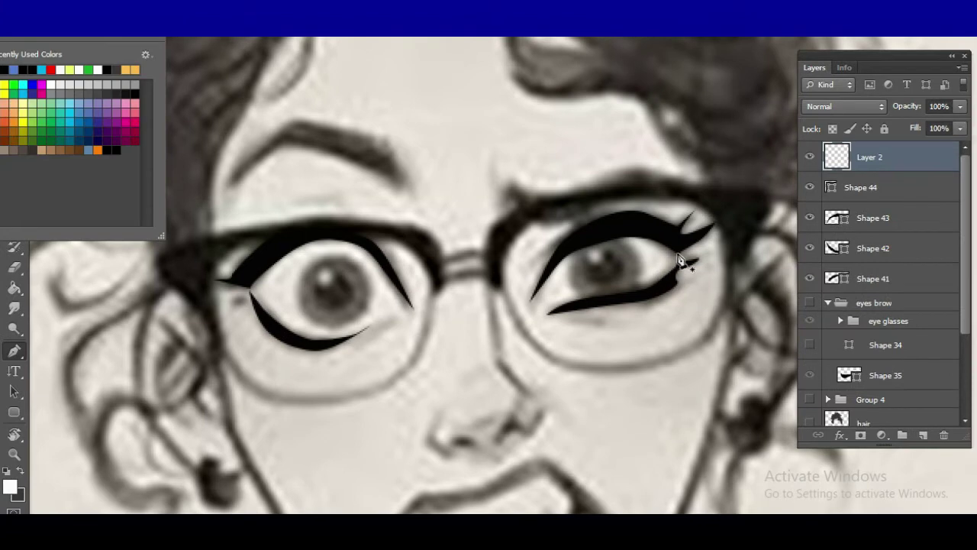
{"action": "left_click", "coordinate": [633, 290]}
Build the right eye's white from several pieces below the eyeliner and merge them into one shape.
{"action": "left_click", "coordinate": [556, 302]}
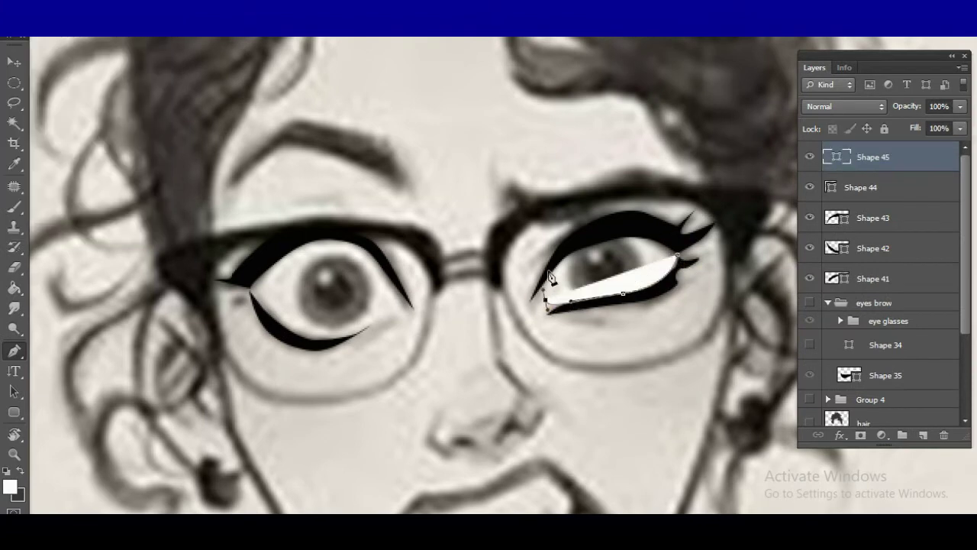
{"action": "left_click", "coordinate": [670, 233]}
{"action": "left_click_drag", "start_coordinate": [933, 156], "coordinate": [920, 290]}
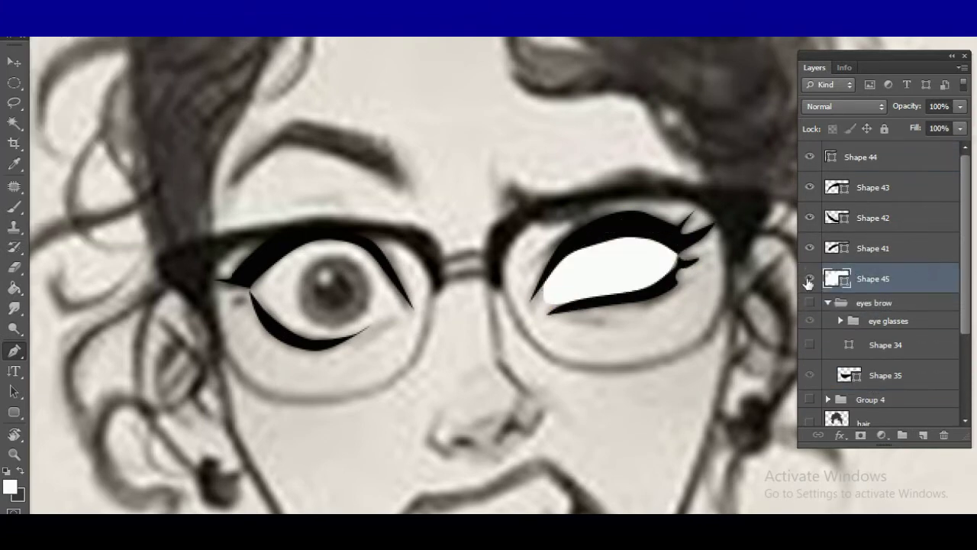
{"action": "left_click", "coordinate": [809, 249]}
{"action": "left_click", "coordinate": [808, 249]}
{"action": "left_click", "coordinate": [568, 254]}
{"action": "left_click", "coordinate": [680, 262]}
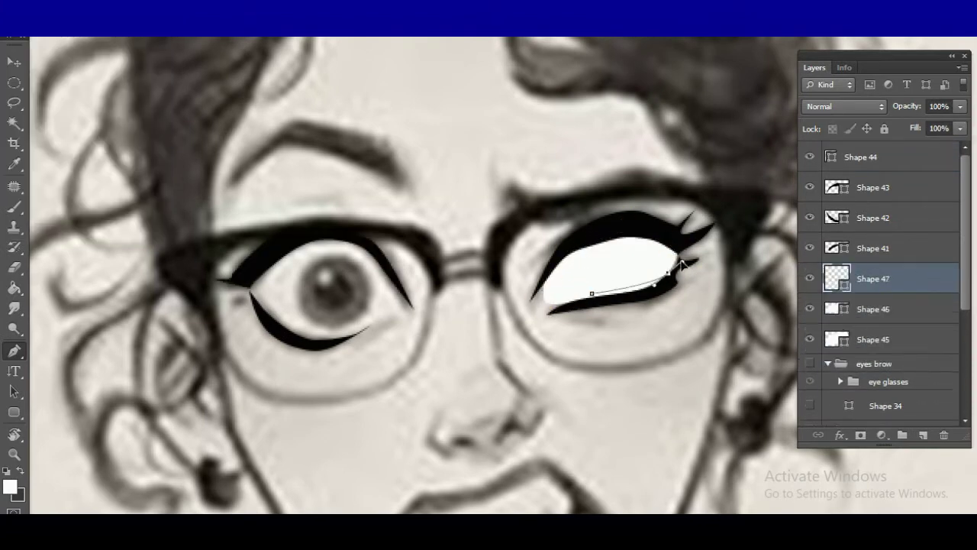
{"action": "left_click", "coordinate": [546, 276]}
{"action": "left_click", "coordinate": [544, 300]}
{"action": "left_click", "coordinate": [894, 371], "text": "shift"}
{"action": "right_click", "coordinate": [908, 321]}
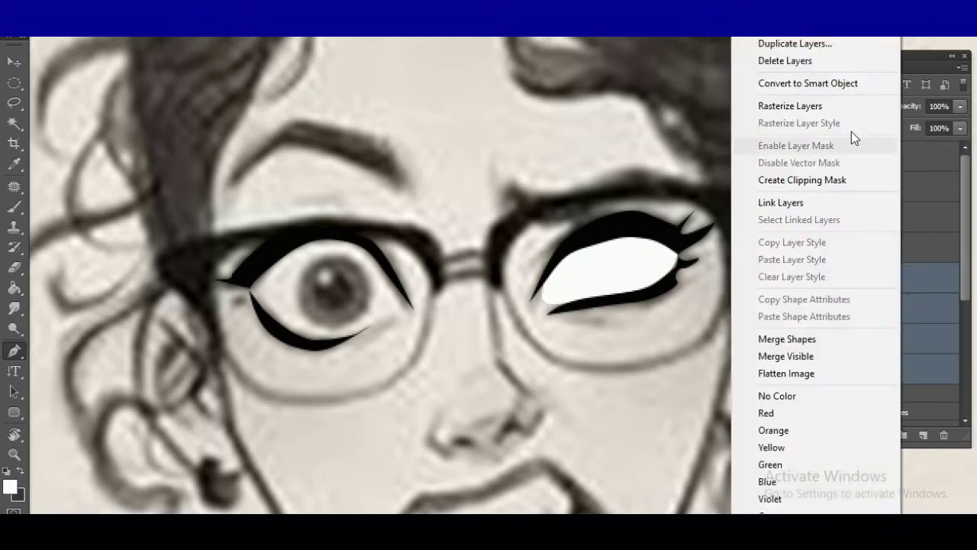
{"action": "left_click", "coordinate": [786, 338]}
Draw the left eye's white shape, show the eyebrows and glasses again, and view the whole figure.
{"action": "left_click", "coordinate": [403, 320]}
{"action": "left_click", "coordinate": [252, 290]}
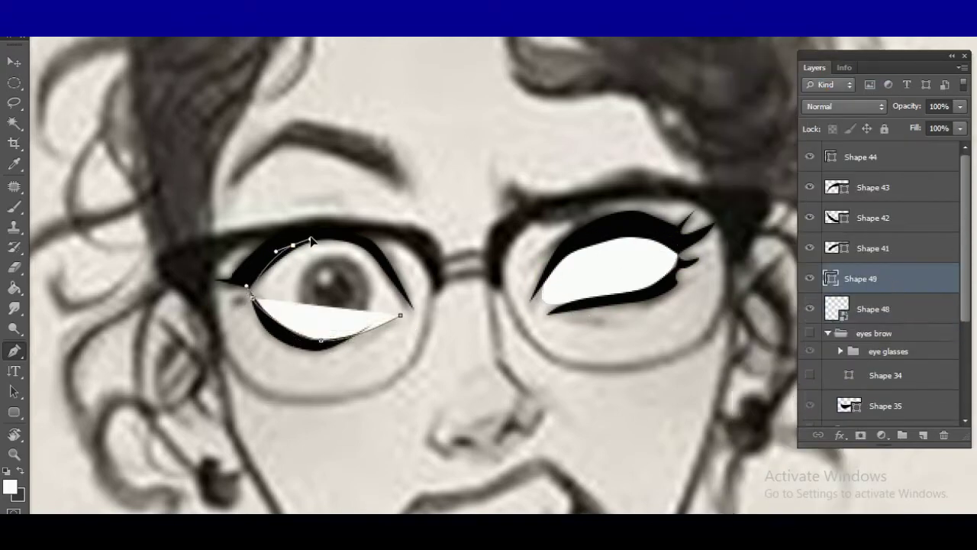
{"action": "left_click", "coordinate": [320, 238]}
{"action": "left_click", "coordinate": [399, 292]}
{"action": "left_click", "coordinate": [398, 324]}
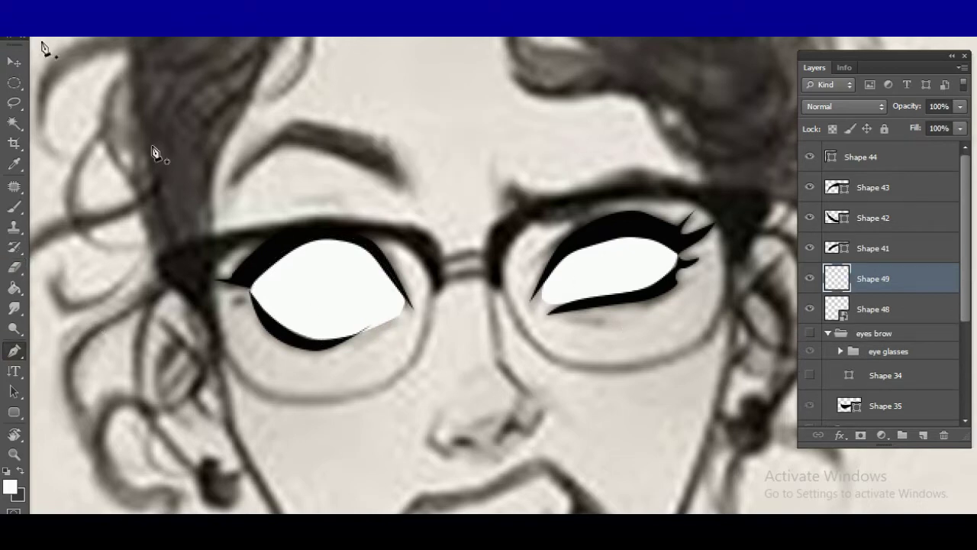
{"action": "left_click_drag", "start_coordinate": [410, 306], "coordinate": [335, 359]}
{"action": "key", "text": "Return"}
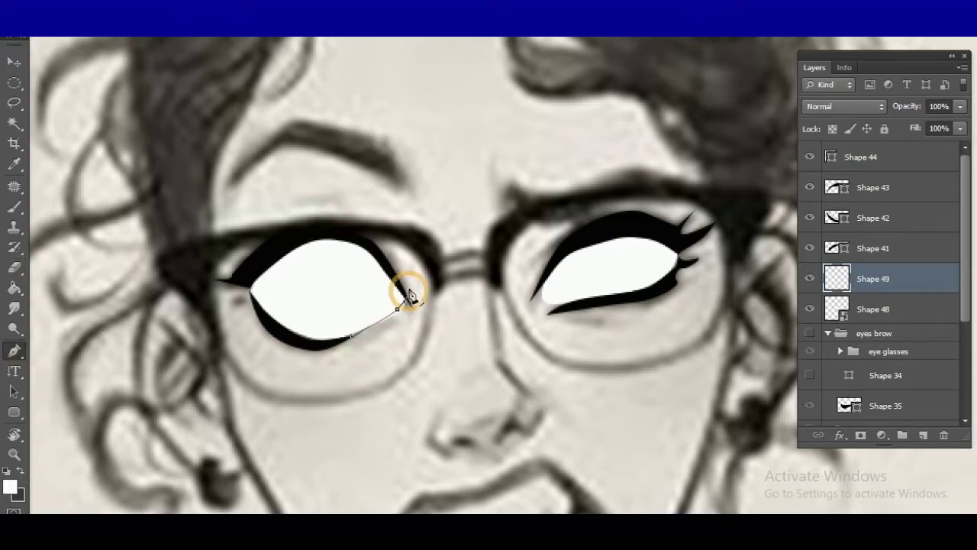
{"action": "left_click", "coordinate": [809, 333]}
{"action": "scroll", "coordinate": [807, 323], "scroll_direction": "down", "scroll_amount": 5}
{"action": "key", "text": "ctrl+0"}
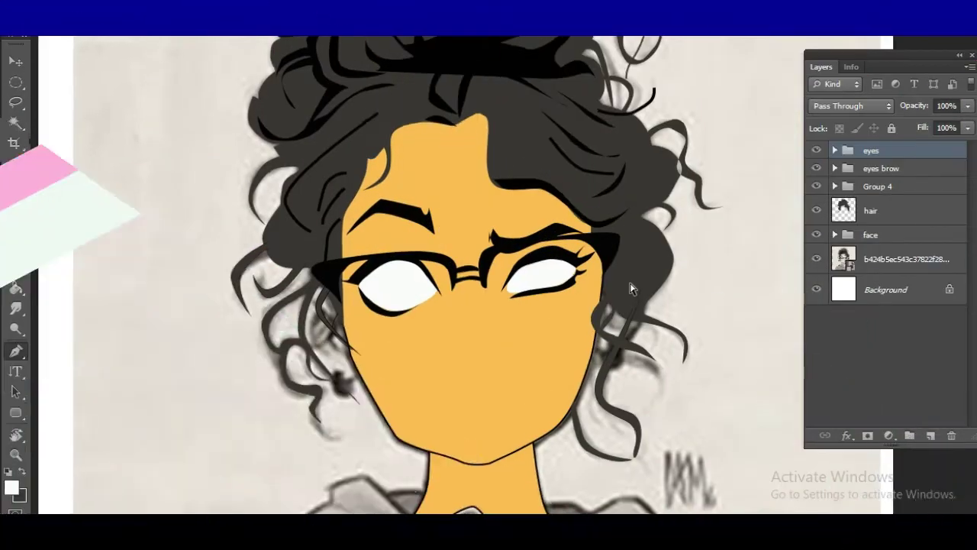
Zoom in on the eyes and hide the face, hair, eyebrow/glasses and eye-white layers.
{"action": "key", "text": "ctrl+plus"}
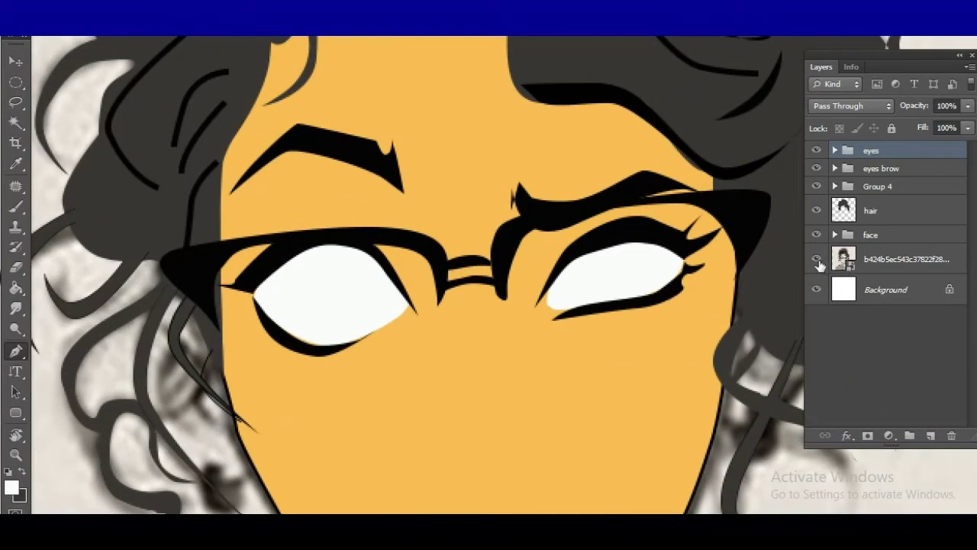
{"action": "left_click", "coordinate": [816, 235]}
{"action": "left_click", "coordinate": [815, 209]}
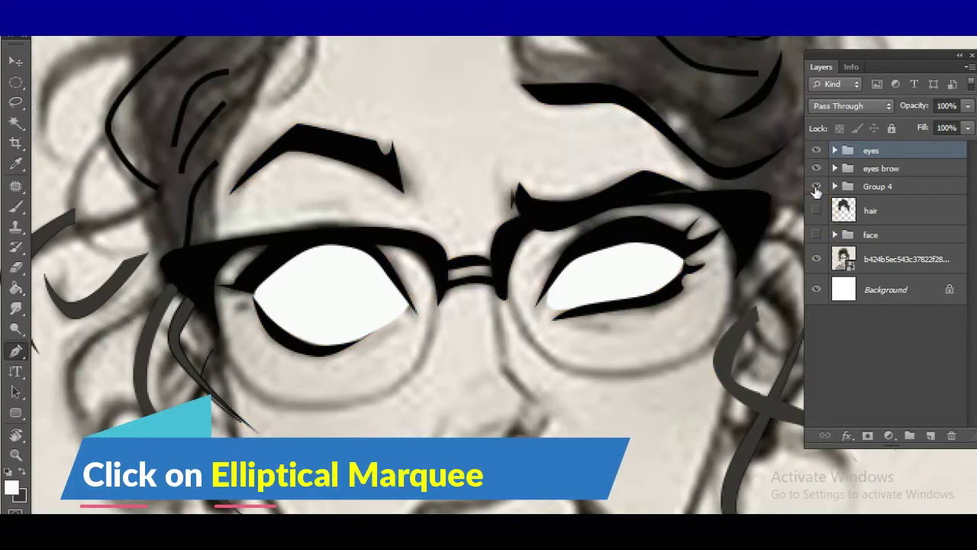
{"action": "left_click", "coordinate": [816, 168]}
{"action": "left_click", "coordinate": [816, 151]}
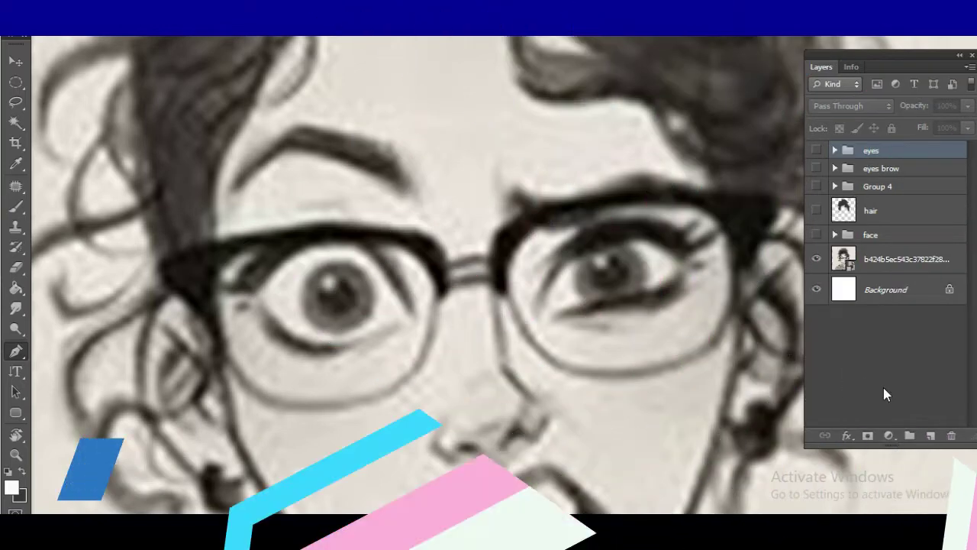
Add a new empty layer and make a circular elliptical selection around the right iris.
{"action": "left_click", "coordinate": [931, 434]}
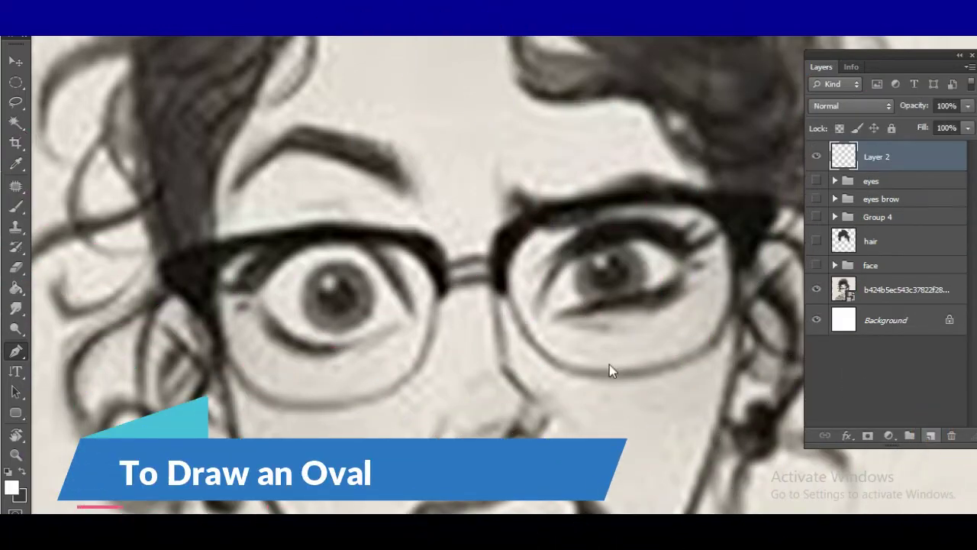
{"action": "left_click", "coordinate": [16, 82]}
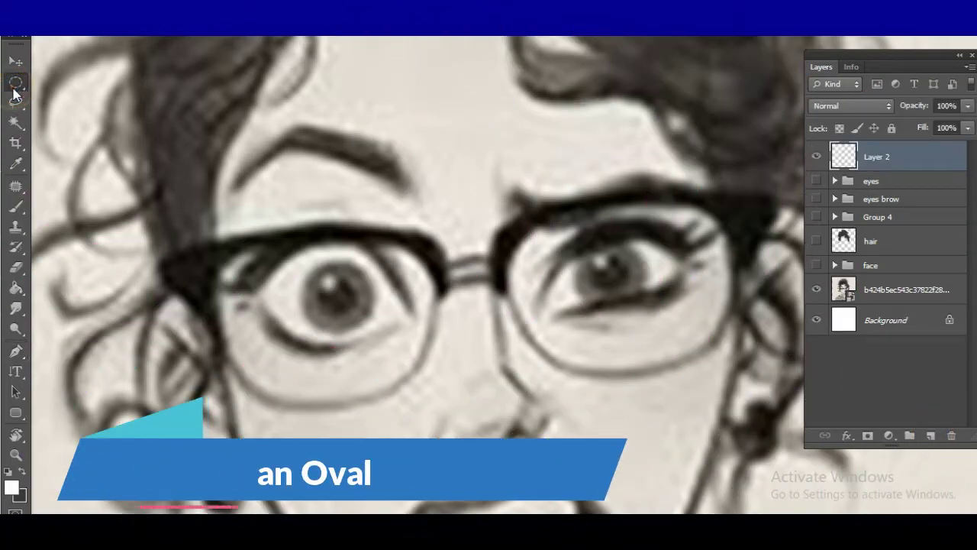
{"action": "right_click", "coordinate": [14, 91]}
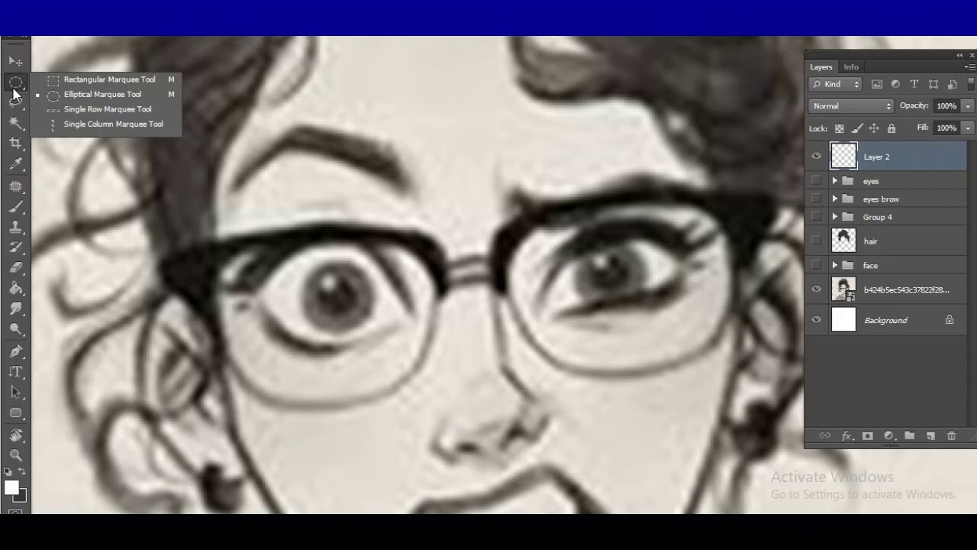
{"action": "left_click", "coordinate": [68, 96]}
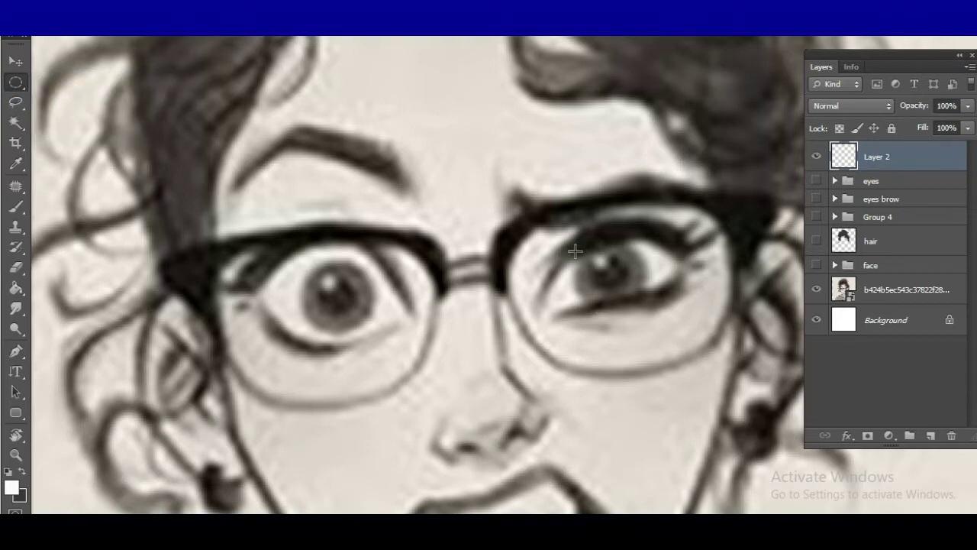
{"action": "left_click_drag", "start_coordinate": [575, 251], "coordinate": [640, 319]}
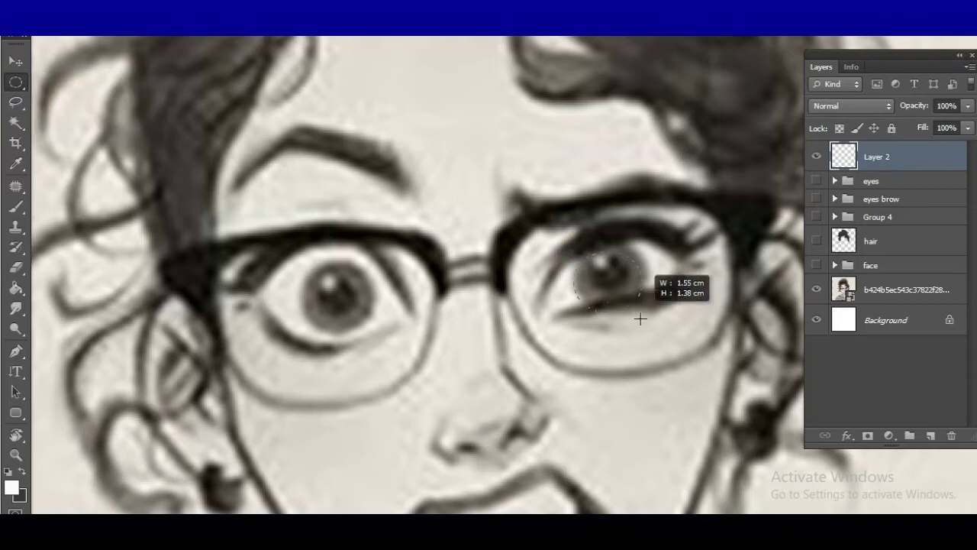
{"action": "left_click_drag", "start_coordinate": [639, 322], "coordinate": [626, 289]}
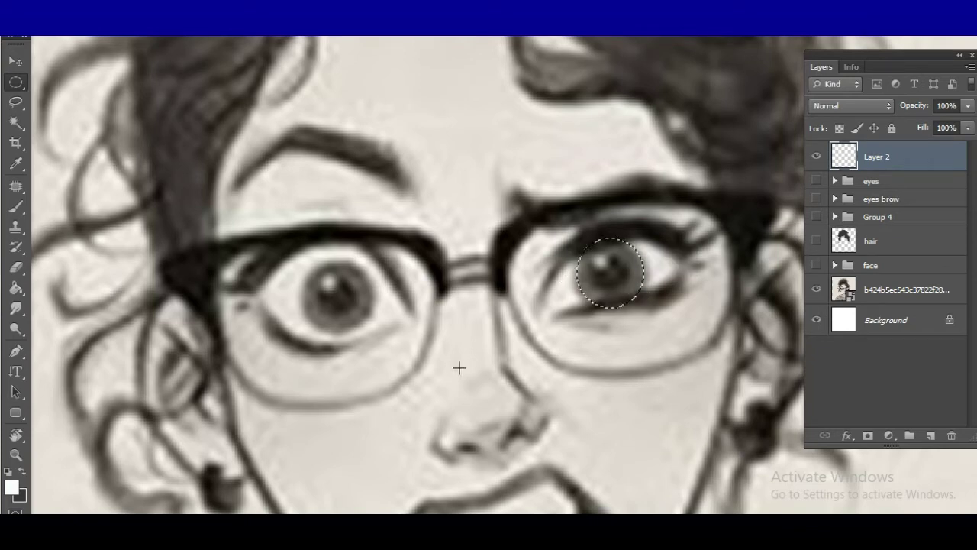
Set the foreground colour to a mid blue (#4770ce) for the iris.
{"action": "left_click", "coordinate": [13, 487]}
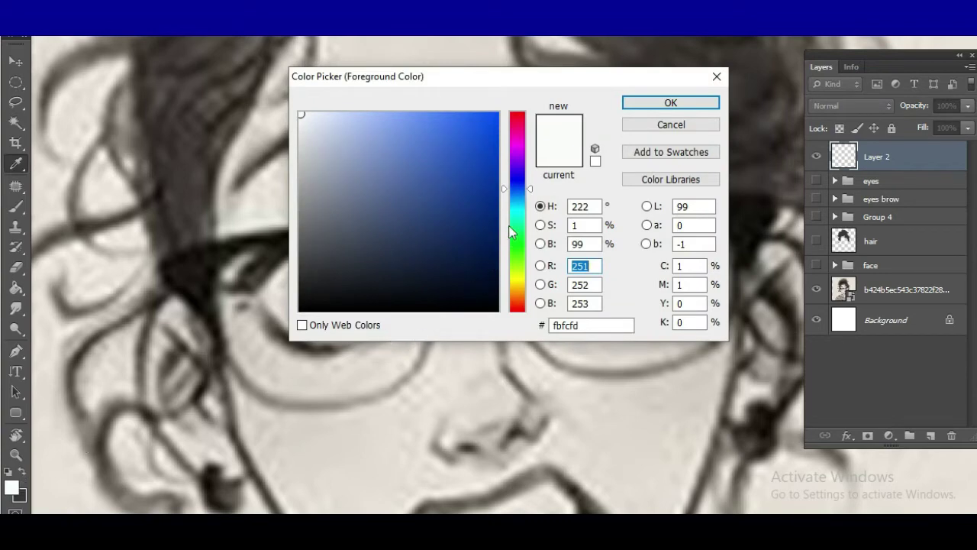
{"action": "left_click", "coordinate": [413, 135]}
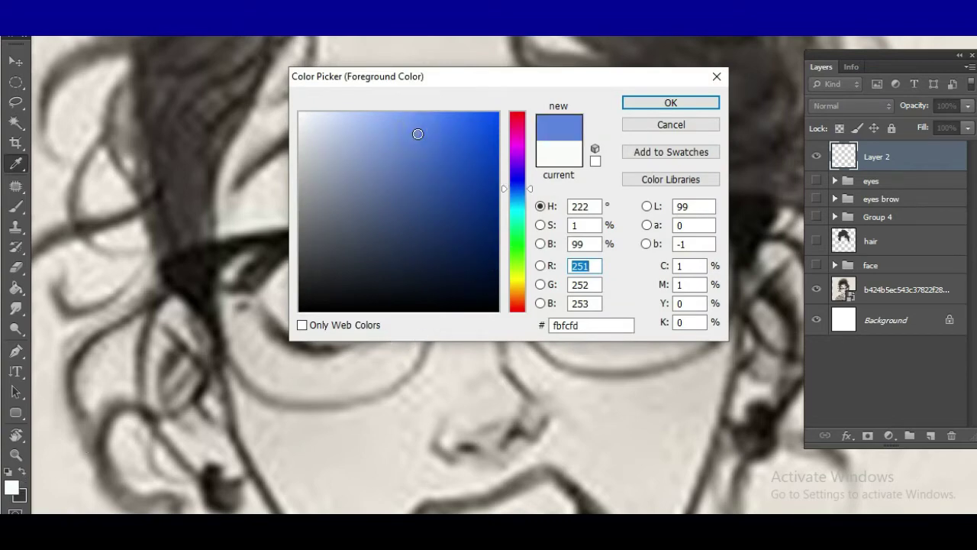
{"action": "left_click", "coordinate": [425, 141]}
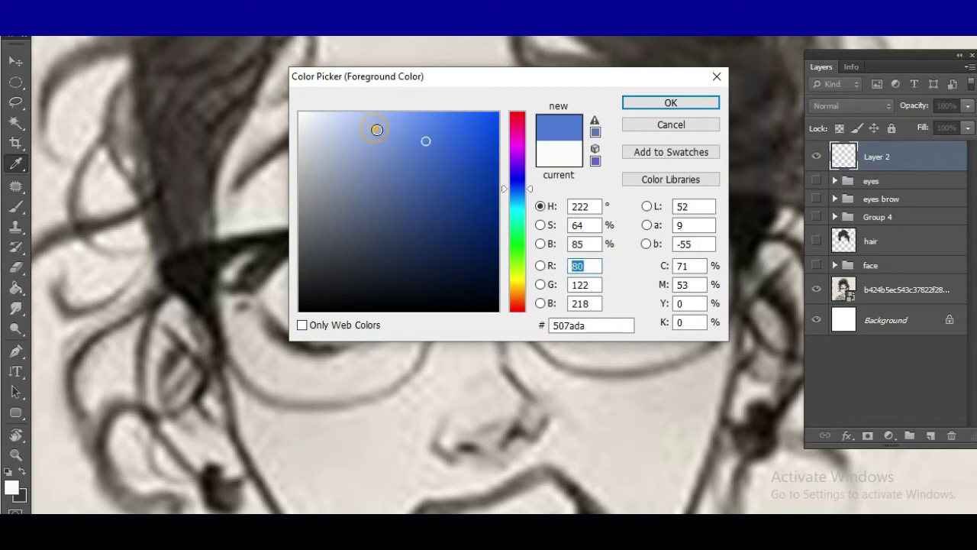
{"action": "mouse_move", "coordinate": [376, 129]}
{"action": "left_mouse_down"}
{"action": "mouse_move", "coordinate": [435, 163]}
{"action": "mouse_move", "coordinate": [429, 150]}
{"action": "left_mouse_up"}
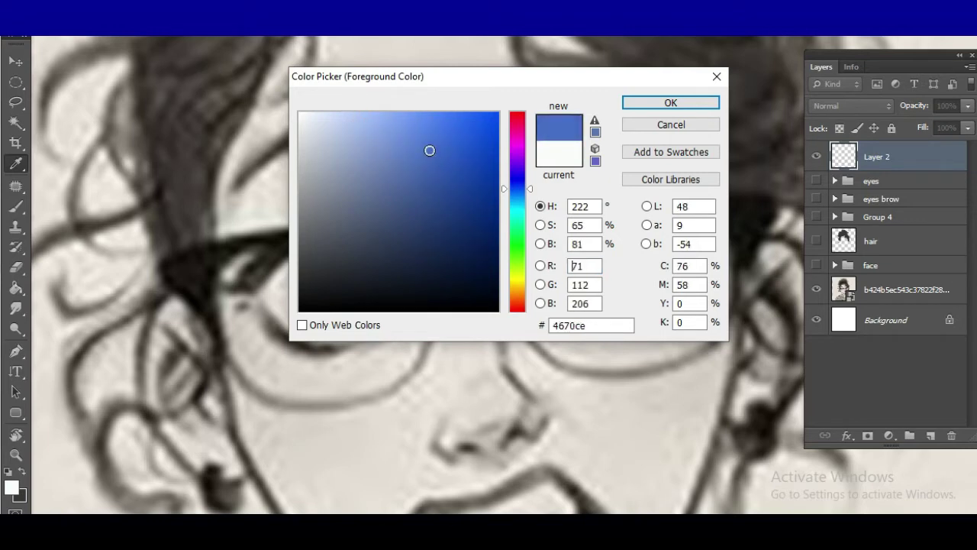
{"action": "left_click", "coordinate": [649, 103]}
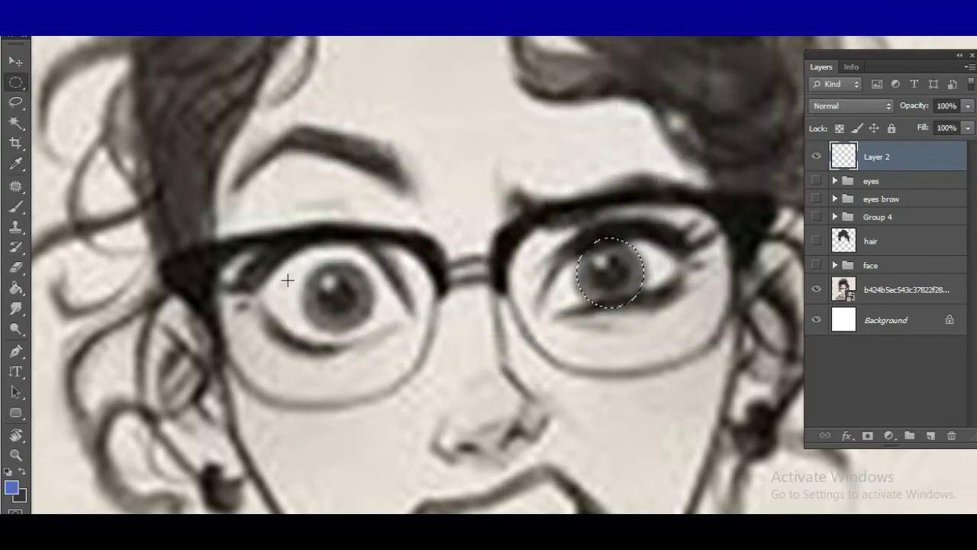
Fill the right iris circle with blue, deselect, and duplicate the iris layer.
{"action": "left_click", "coordinate": [16, 289]}
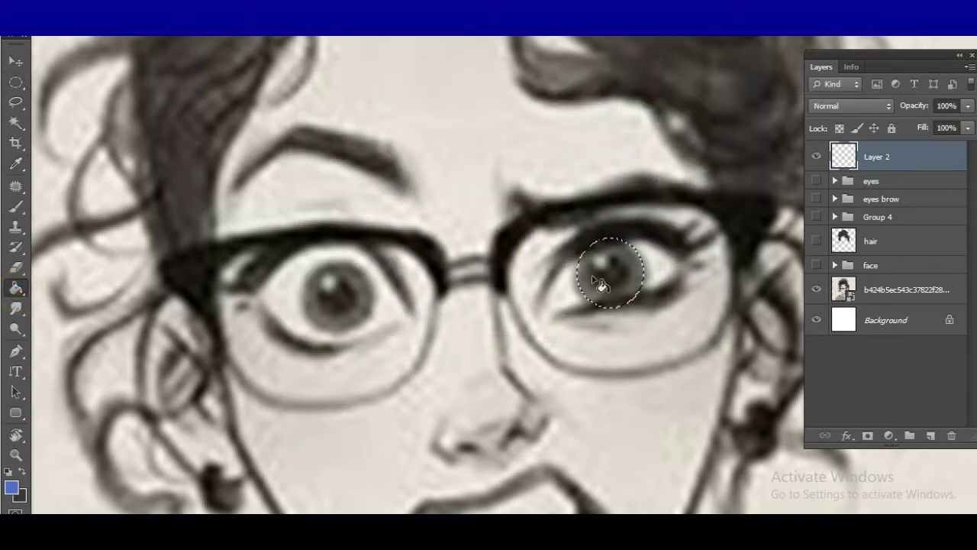
{"action": "left_click", "coordinate": [625, 275]}
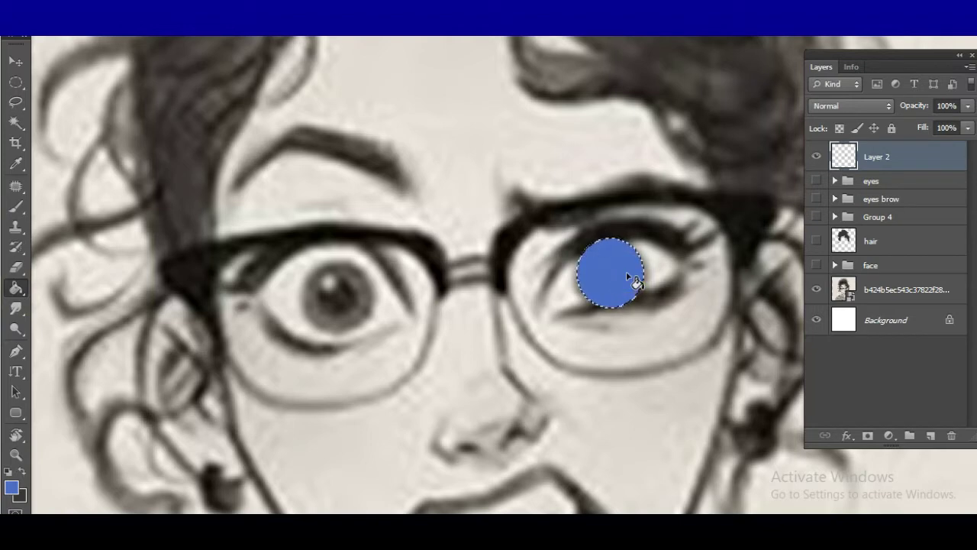
{"action": "key", "text": "ctrl+d"}
{"action": "left_click_drag", "start_coordinate": [932, 160], "coordinate": [929, 435]}
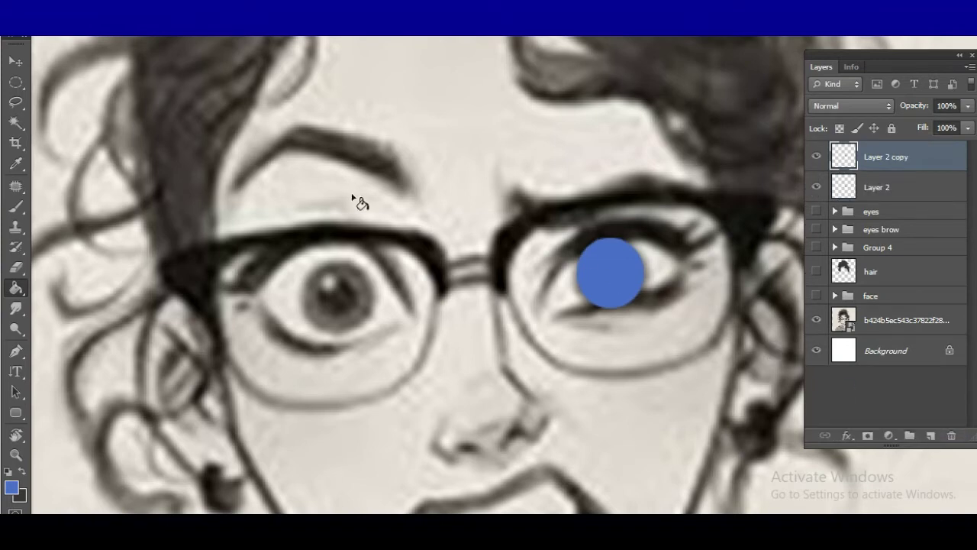
Move the copied blue circle onto the left eye, then hide Layer 2 copy and Layer 2.
{"action": "left_click", "coordinate": [16, 59]}
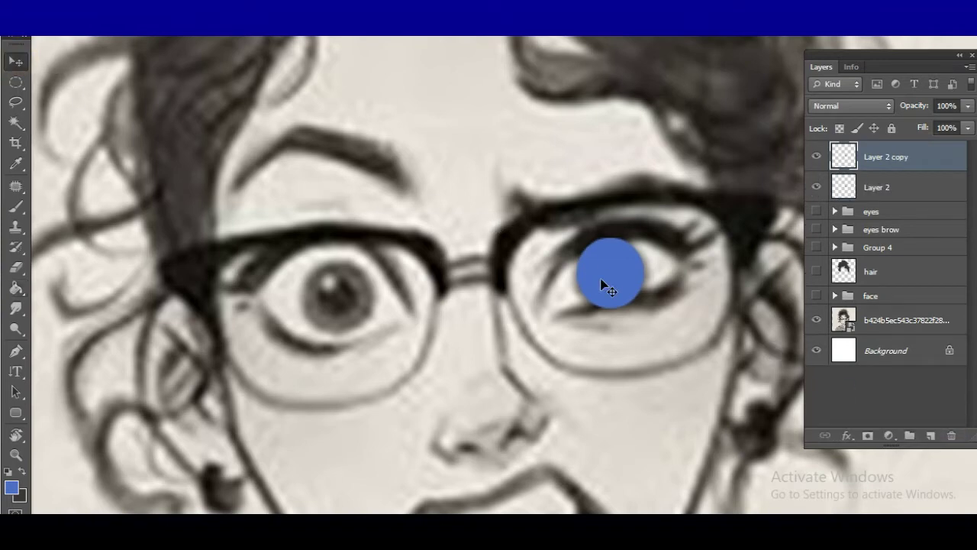
{"action": "left_click_drag", "start_coordinate": [622, 285], "coordinate": [353, 314]}
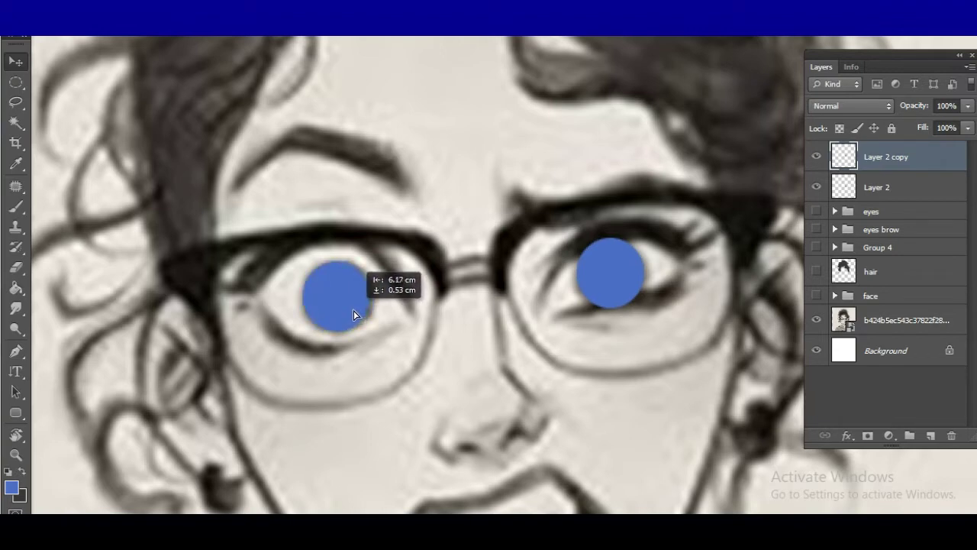
{"action": "left_click", "coordinate": [816, 157]}
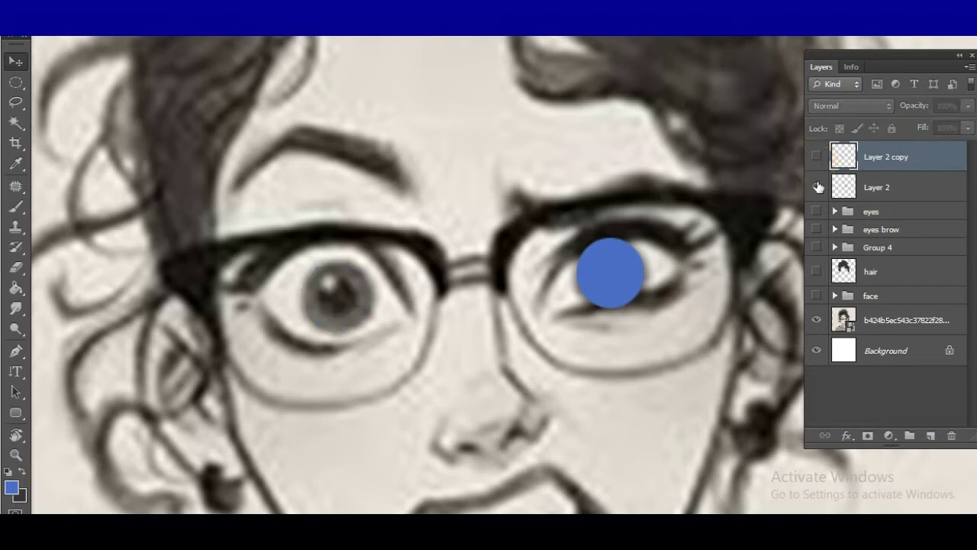
{"action": "left_click", "coordinate": [816, 187]}
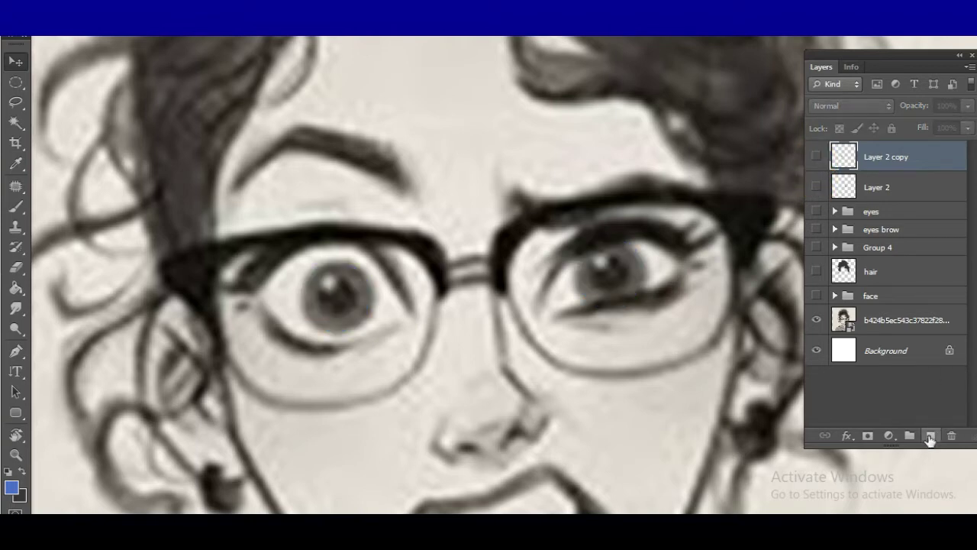
On a new Layer 3, fill a small circular pupil with black and duplicate it as Layer 3 copy.
{"action": "left_click", "coordinate": [930, 437]}
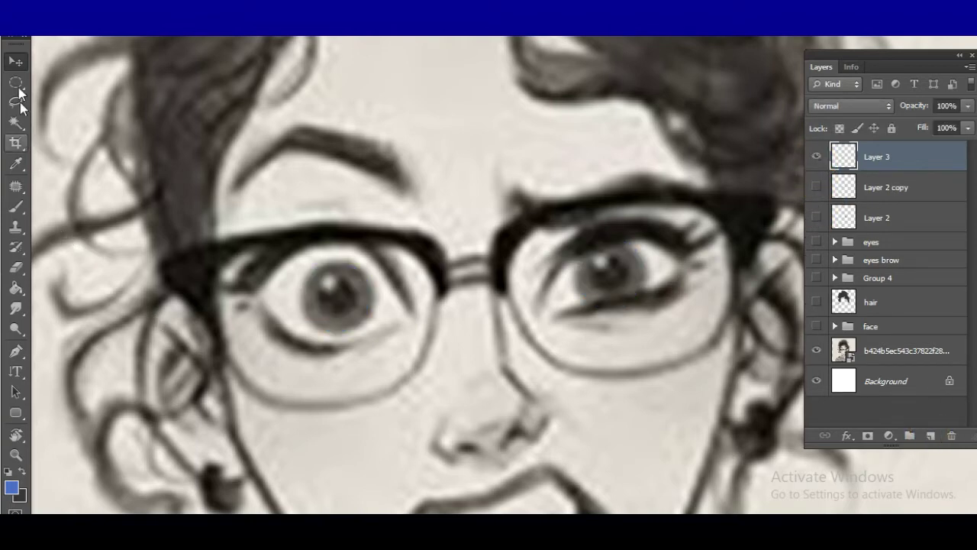
{"action": "left_click", "coordinate": [15, 82]}
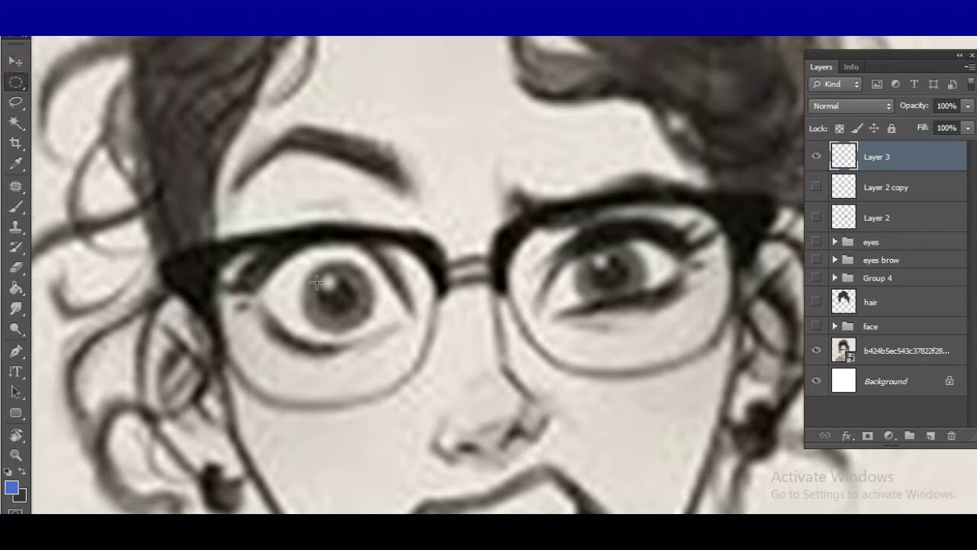
{"action": "mouse_move", "coordinate": [316, 283]}
{"action": "left_mouse_down"}
{"action": "mouse_move", "coordinate": [357, 322]}
{"action": "mouse_move", "coordinate": [353, 313]}
{"action": "left_mouse_up"}
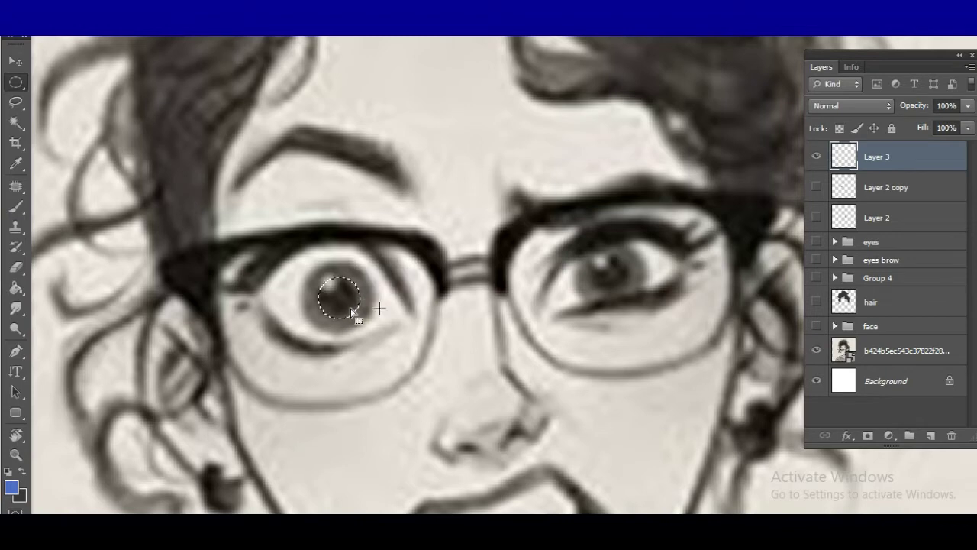
{"action": "left_click", "coordinate": [7, 472]}
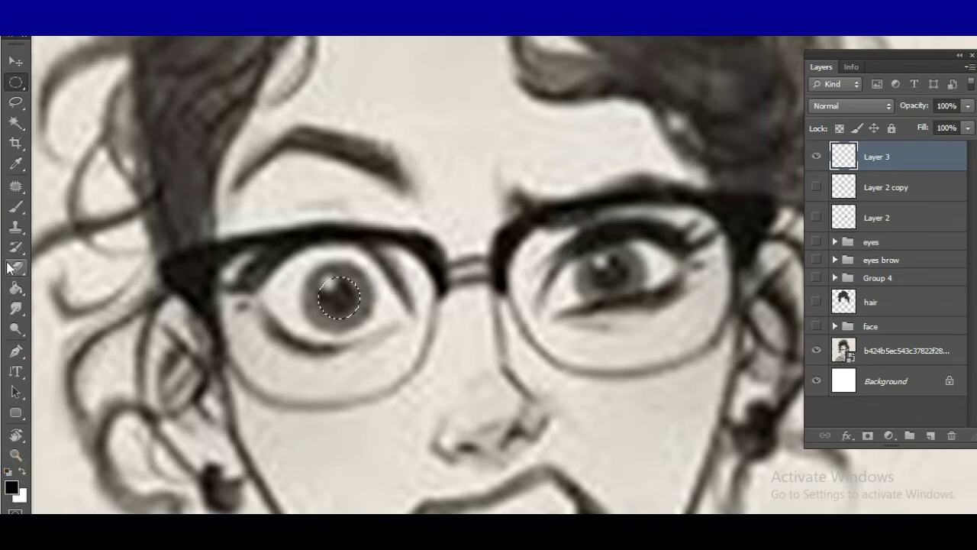
{"action": "left_click", "coordinate": [15, 287]}
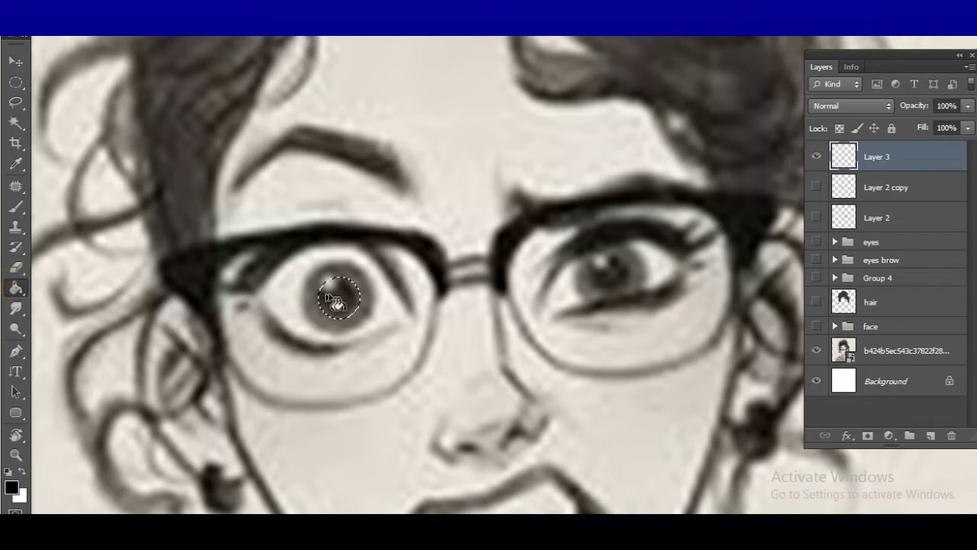
{"action": "left_click", "coordinate": [336, 301]}
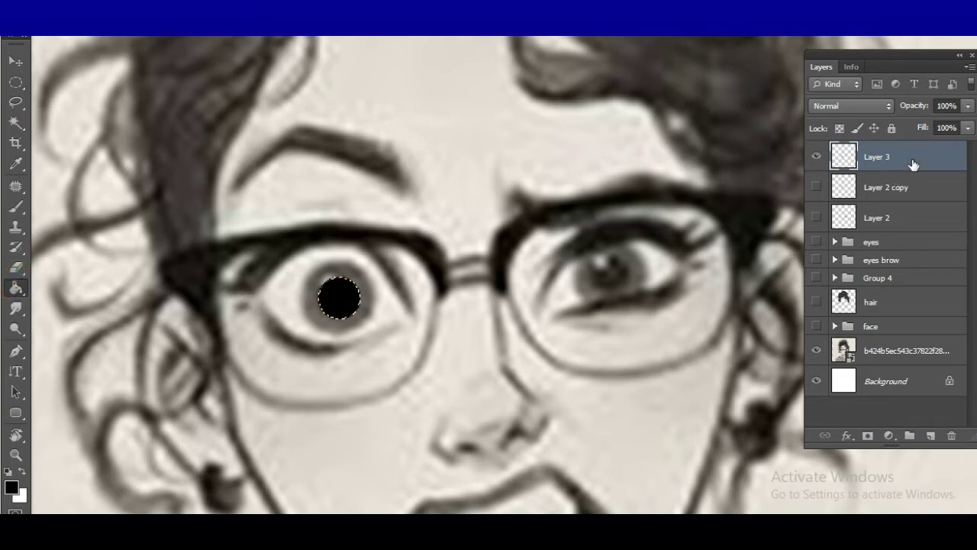
{"action": "left_click_drag", "start_coordinate": [913, 164], "coordinate": [930, 438]}
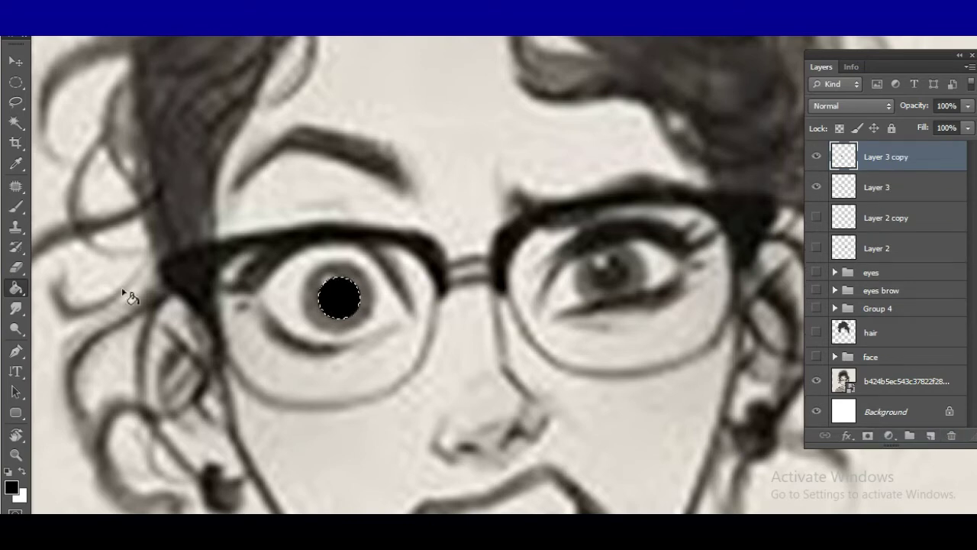
Move the copied black pupil into the right eye, then select both pupil layers together.
{"action": "left_click", "coordinate": [16, 60]}
{"action": "left_click_drag", "start_coordinate": [342, 298], "coordinate": [618, 293]}
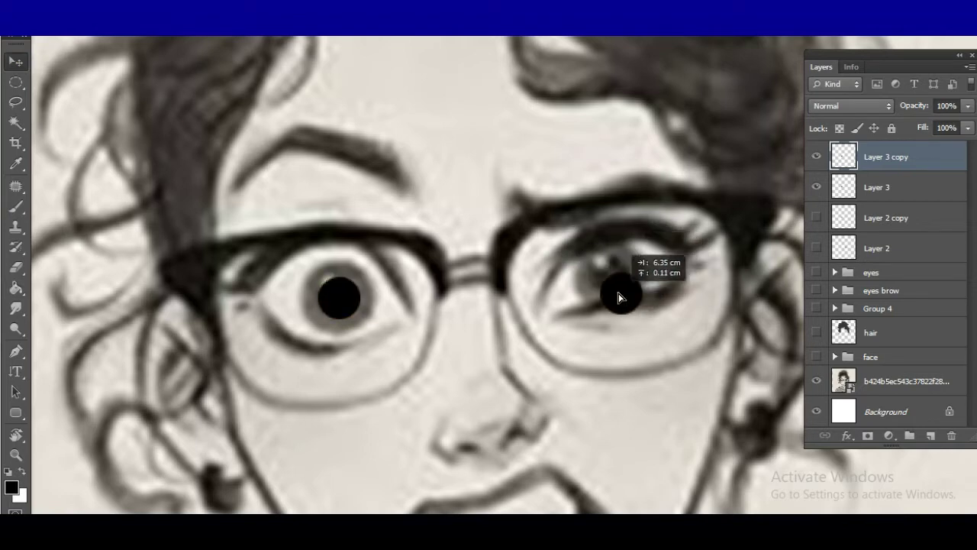
{"action": "left_click_drag", "start_coordinate": [618, 296], "coordinate": [608, 279]}
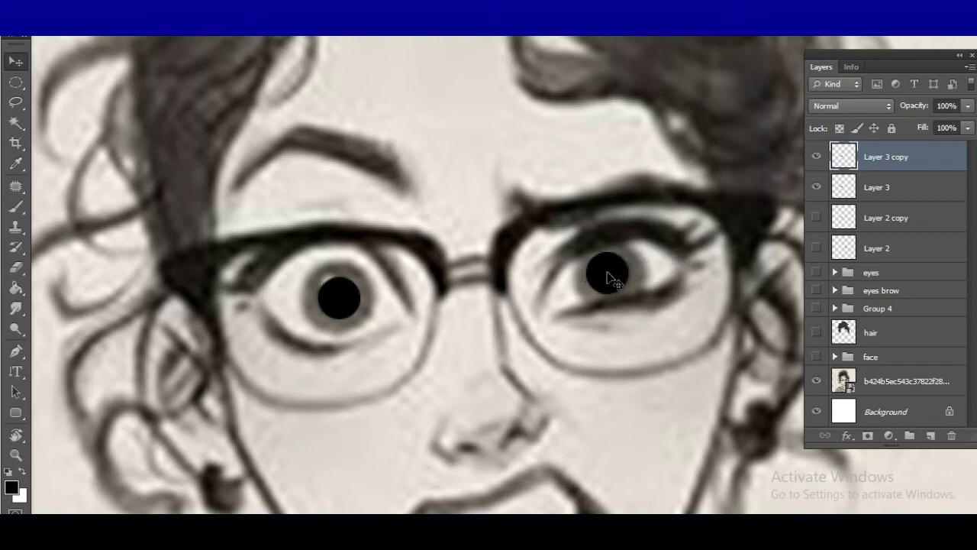
{"action": "left_click", "coordinate": [913, 186], "text": "ctrl"}
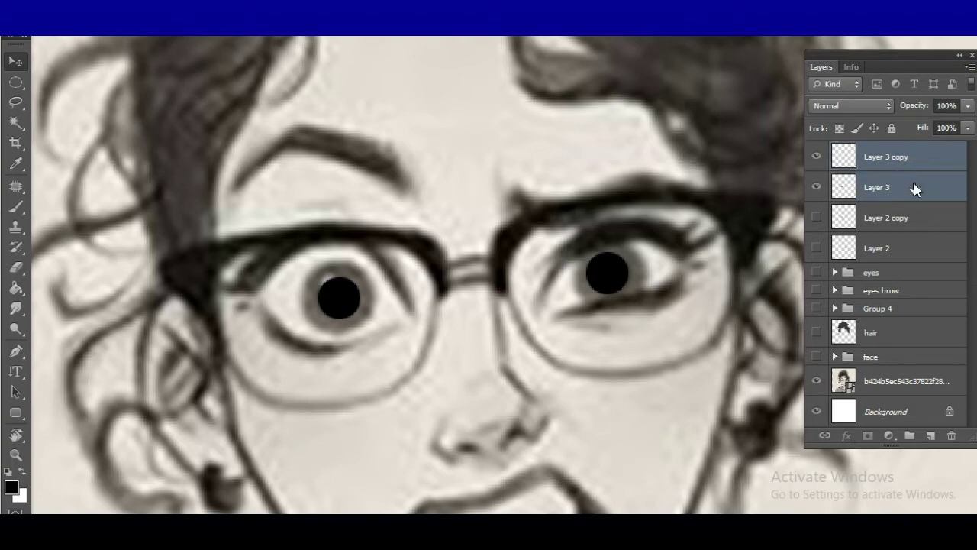
{"action": "right_click", "coordinate": [914, 183]}
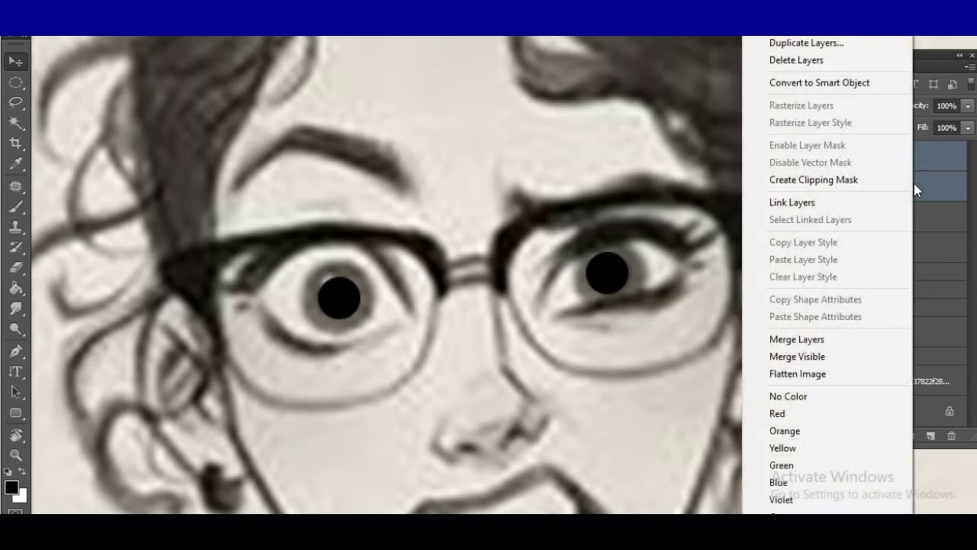
Convert the two pupil layers into one smart object and the two blue iris layers into another.
{"action": "left_click", "coordinate": [873, 83]}
{"action": "left_click", "coordinate": [816, 187]}
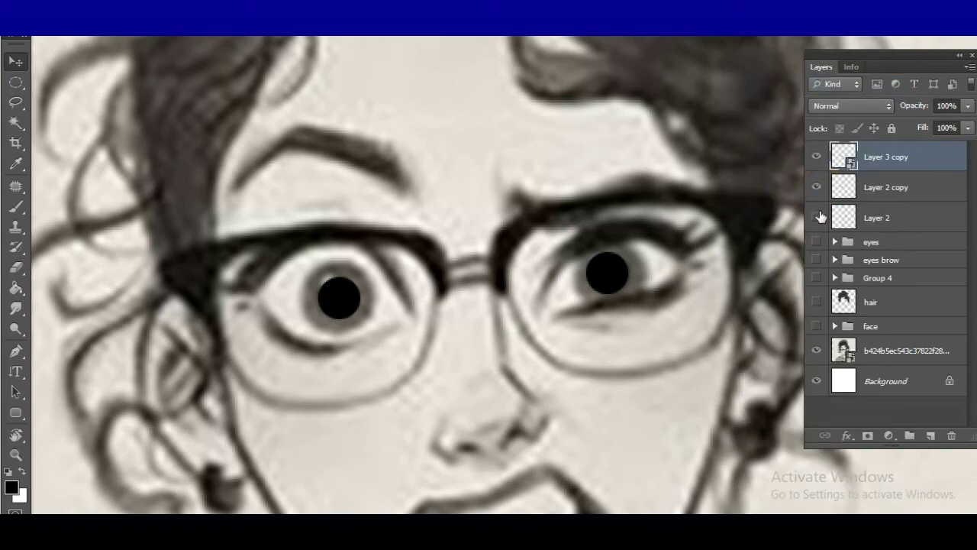
{"action": "left_click", "coordinate": [816, 217]}
{"action": "left_click", "coordinate": [888, 220]}
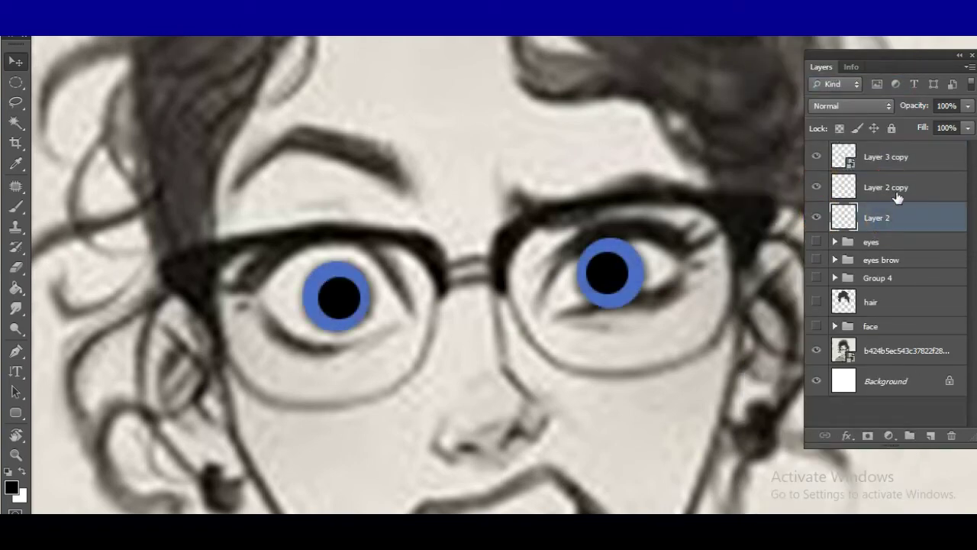
{"action": "left_click", "coordinate": [899, 191], "text": "shift"}
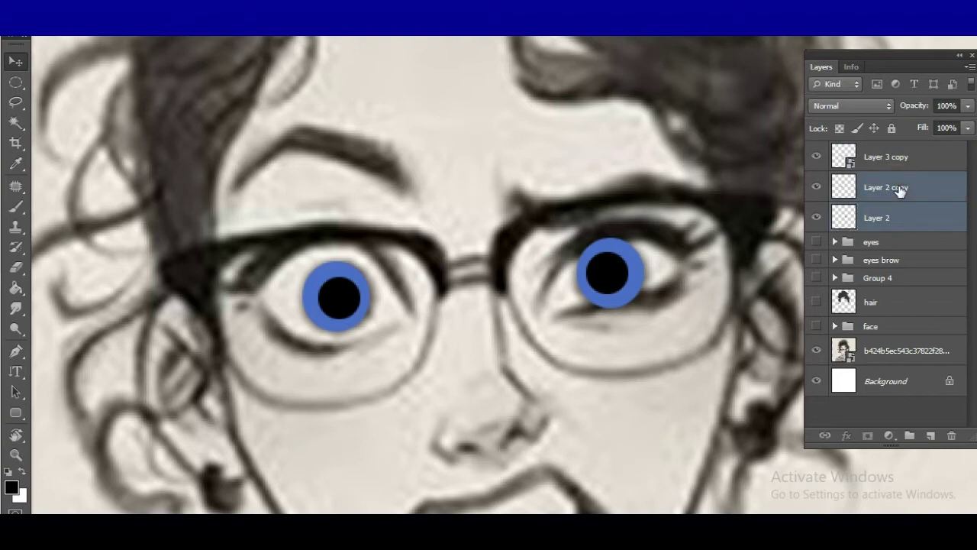
{"action": "right_click", "coordinate": [899, 190]}
{"action": "left_click", "coordinate": [852, 84]}
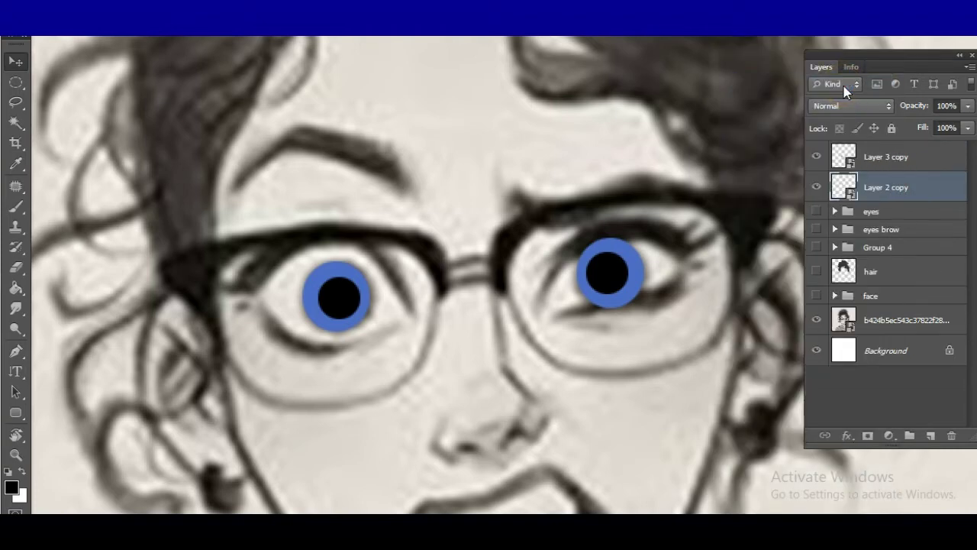
Hide the iris and pupil smart objects after comparing with the eyes group, and add a new empty layer.
{"action": "left_click", "coordinate": [931, 158]}
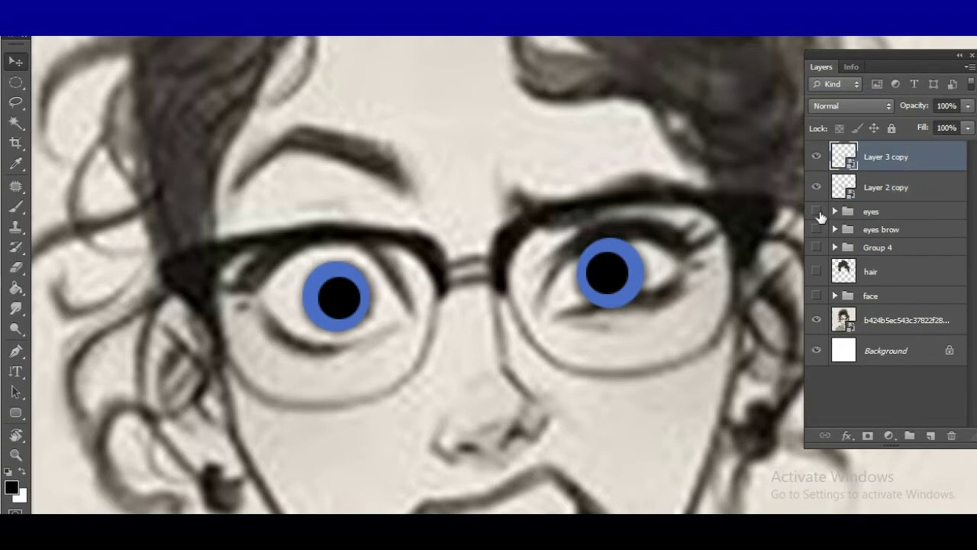
{"action": "left_click", "coordinate": [817, 211]}
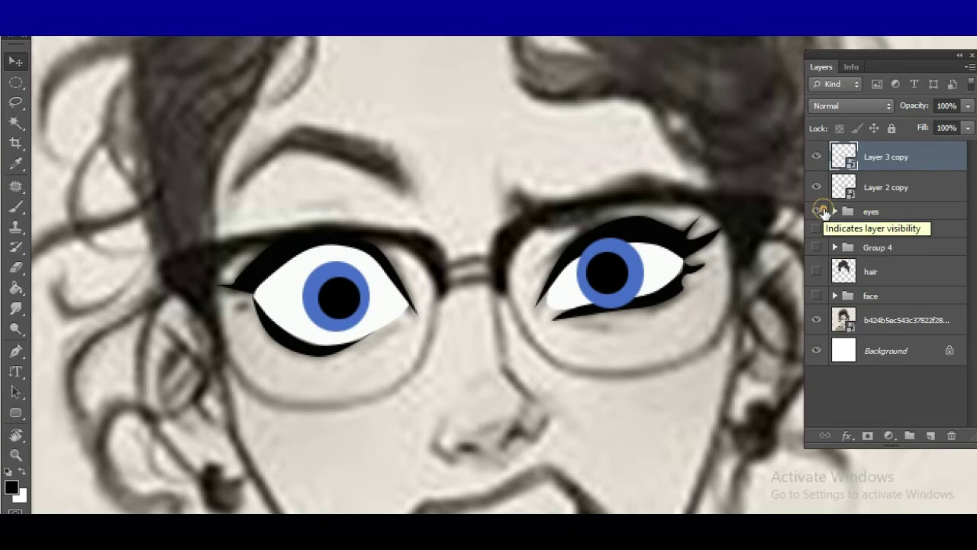
{"action": "left_click", "coordinate": [819, 211]}
{"action": "left_click", "coordinate": [817, 187]}
{"action": "left_click", "coordinate": [817, 157]}
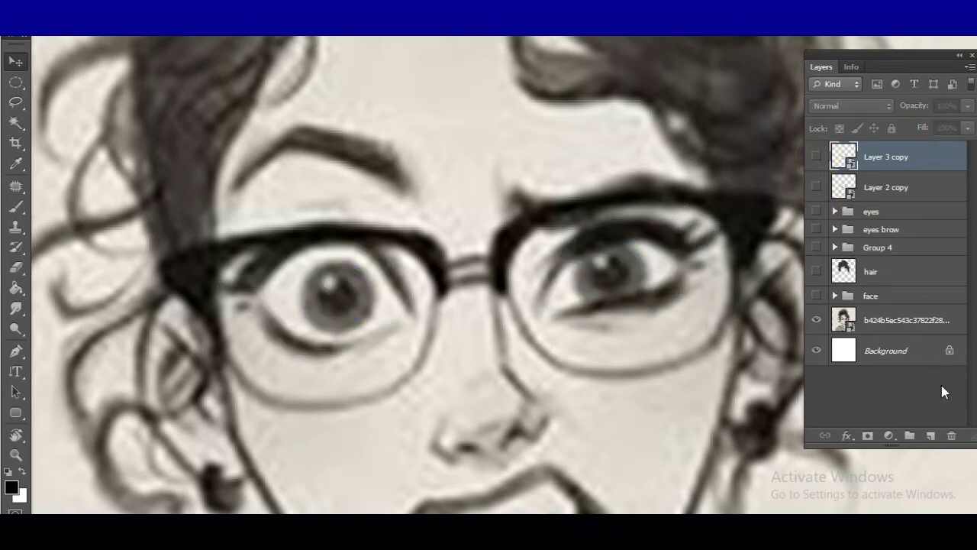
{"action": "left_click", "coordinate": [930, 435]}
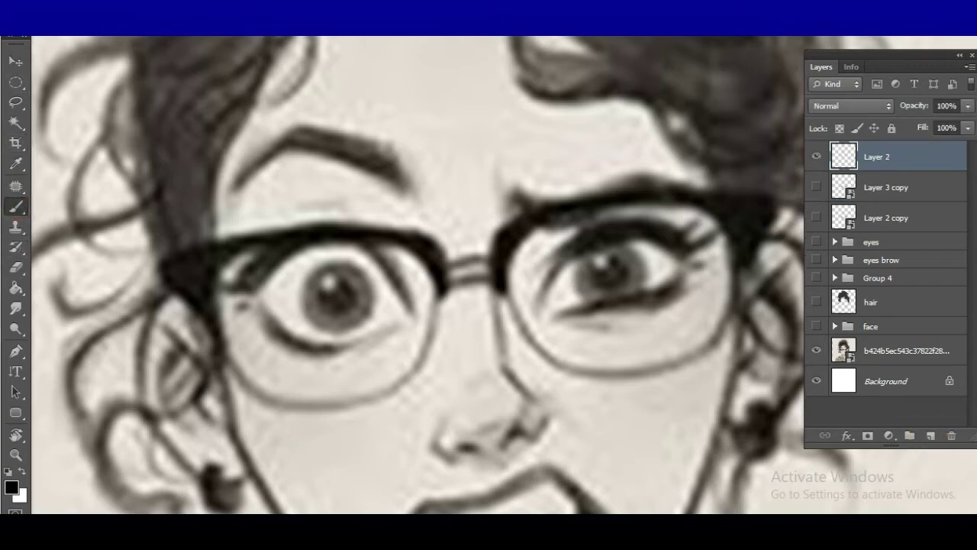
With a soft white brush, dab a catchlight on each pupil, then check and re-hide the eye layers.
{"action": "right_click", "coordinate": [76, 46]}
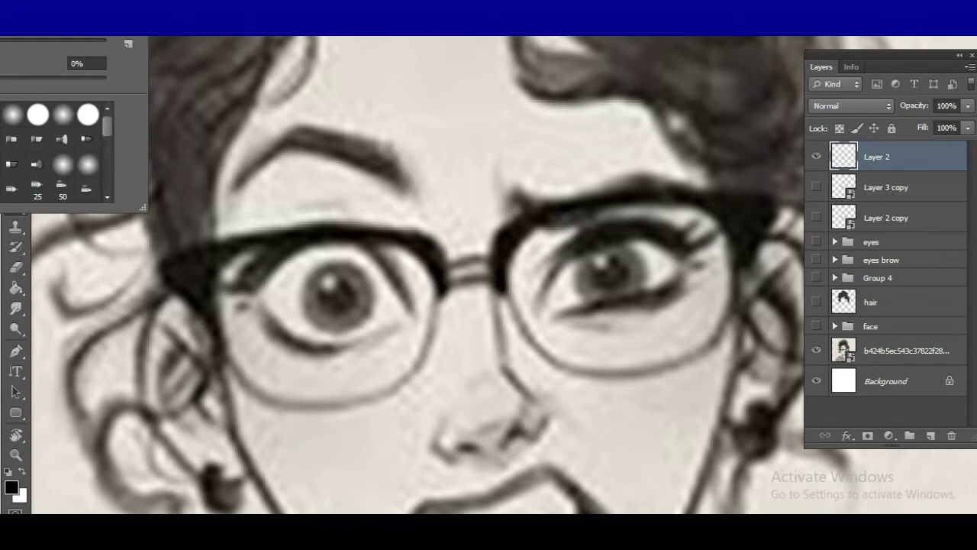
{"action": "left_click", "coordinate": [23, 473]}
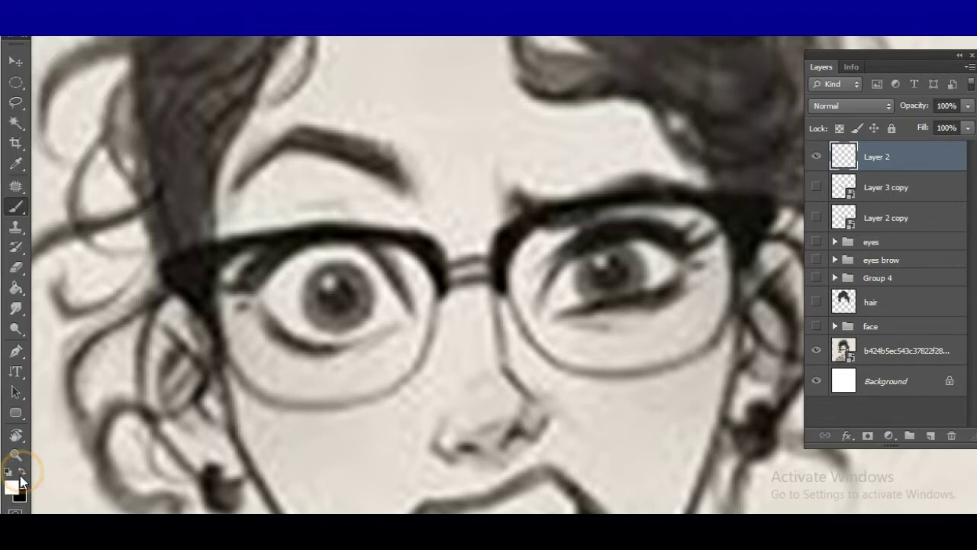
{"action": "left_click", "coordinate": [602, 262]}
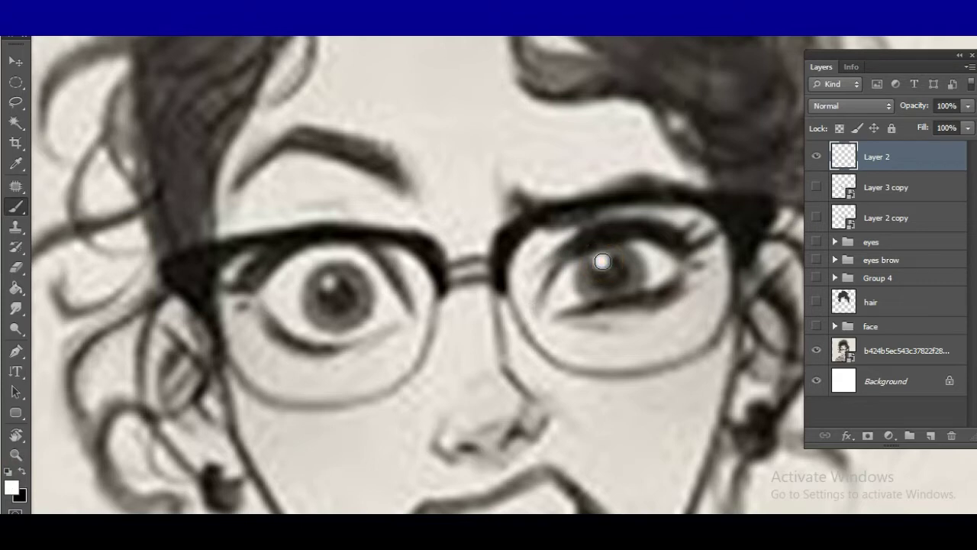
{"action": "left_click", "coordinate": [326, 283]}
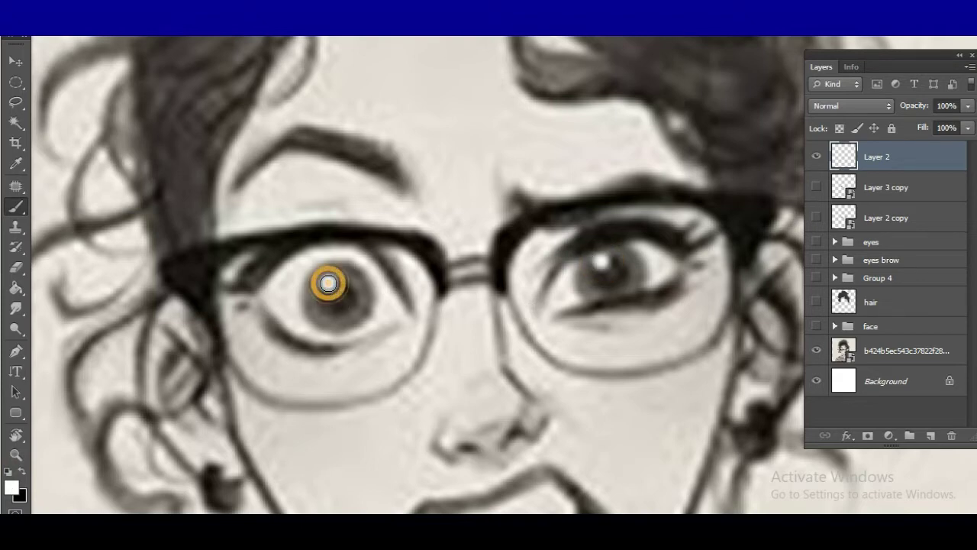
{"action": "left_click", "coordinate": [815, 219]}
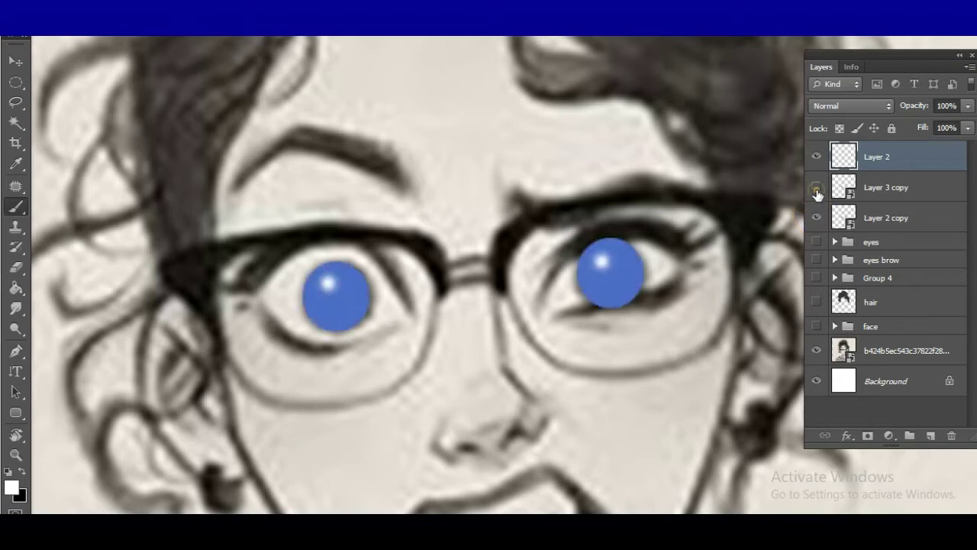
{"action": "left_click", "coordinate": [816, 188]}
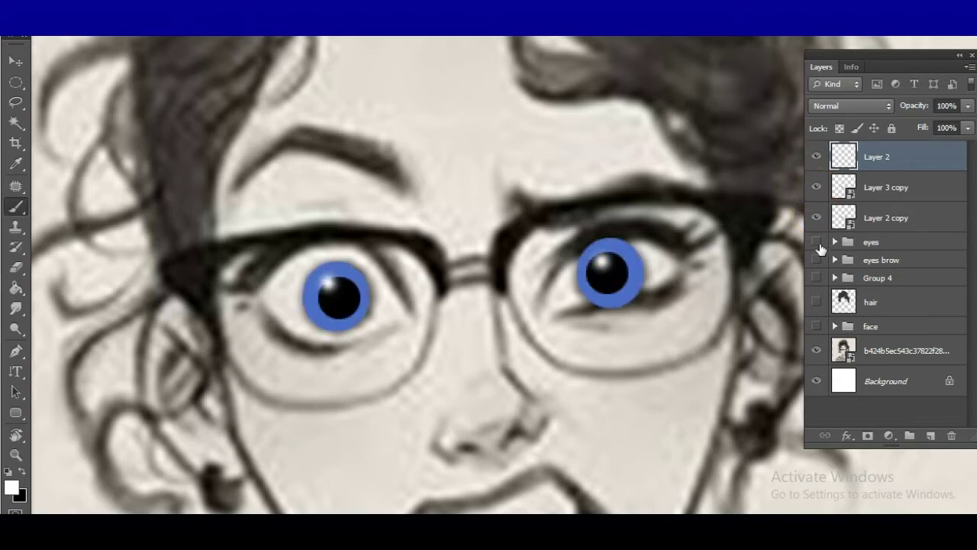
{"action": "left_click", "coordinate": [815, 242]}
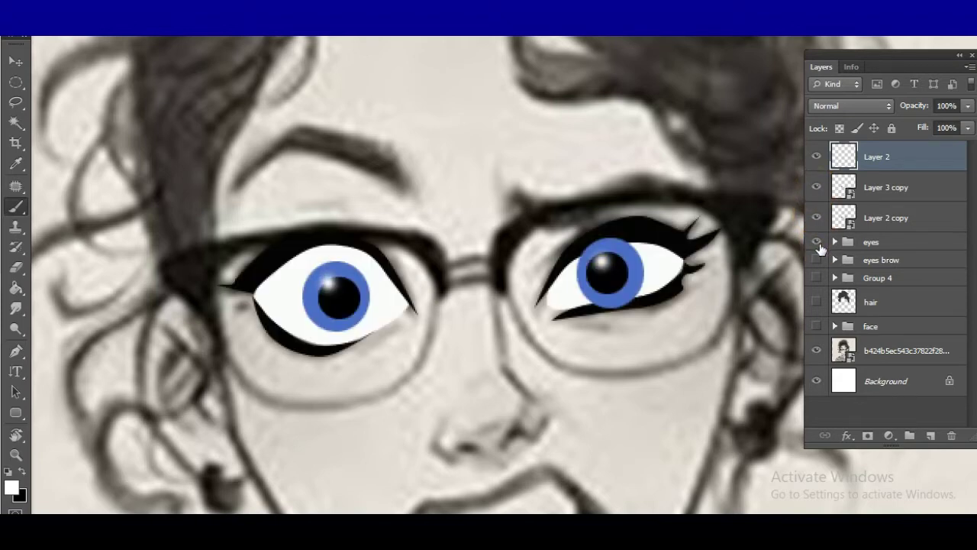
{"action": "left_click", "coordinate": [817, 242]}
{"action": "left_click", "coordinate": [818, 219]}
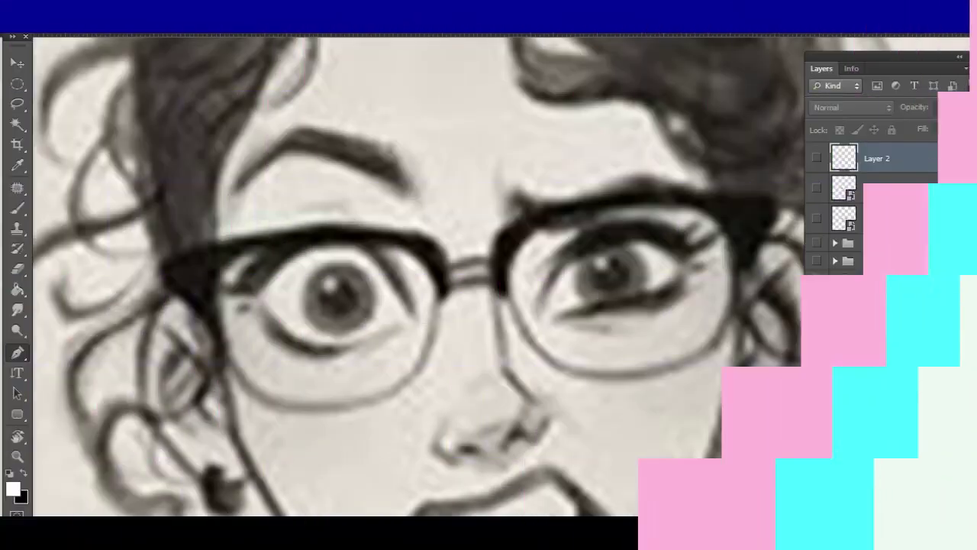
Trace brown shading shapes down the nose bridge, beside the nostril, and around the left nostril.
{"action": "left_click", "coordinate": [500, 296]}
{"action": "left_click", "coordinate": [504, 365]}
{"action": "left_click", "coordinate": [546, 412]}
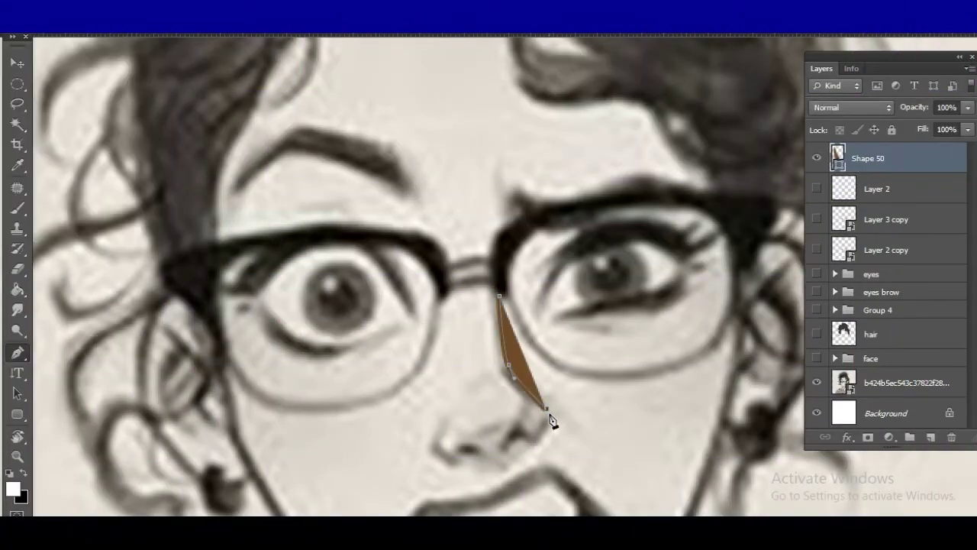
{"action": "key", "text": "Escape"}
{"action": "left_click", "coordinate": [521, 422]}
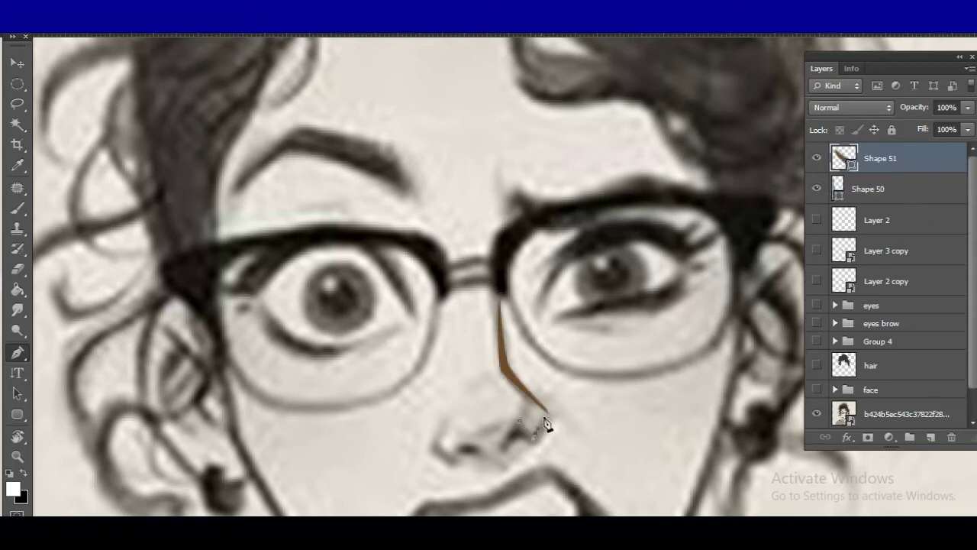
{"action": "left_click", "coordinate": [534, 445]}
{"action": "left_click", "coordinate": [504, 448]}
{"action": "key", "text": "Escape"}
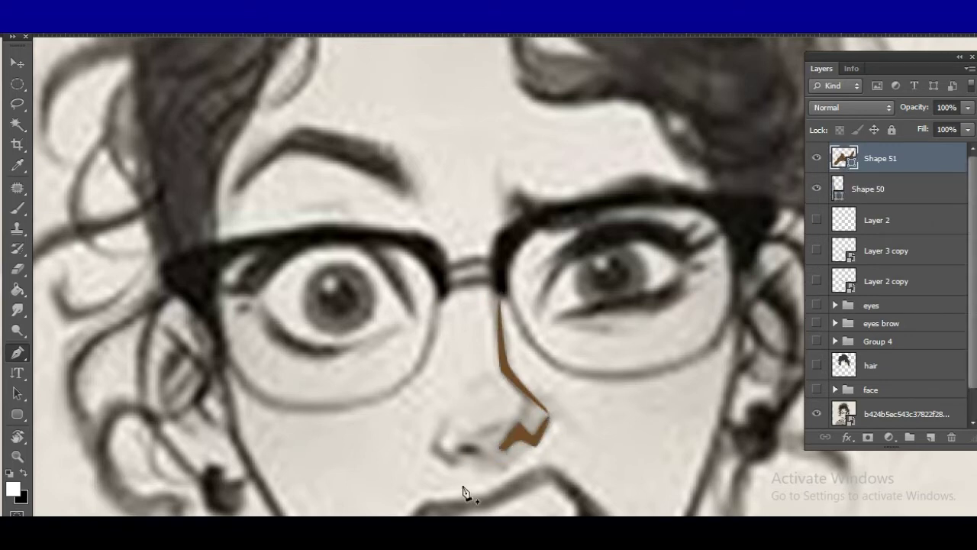
{"action": "left_click", "coordinate": [500, 425]}
{"action": "left_click", "coordinate": [446, 429]}
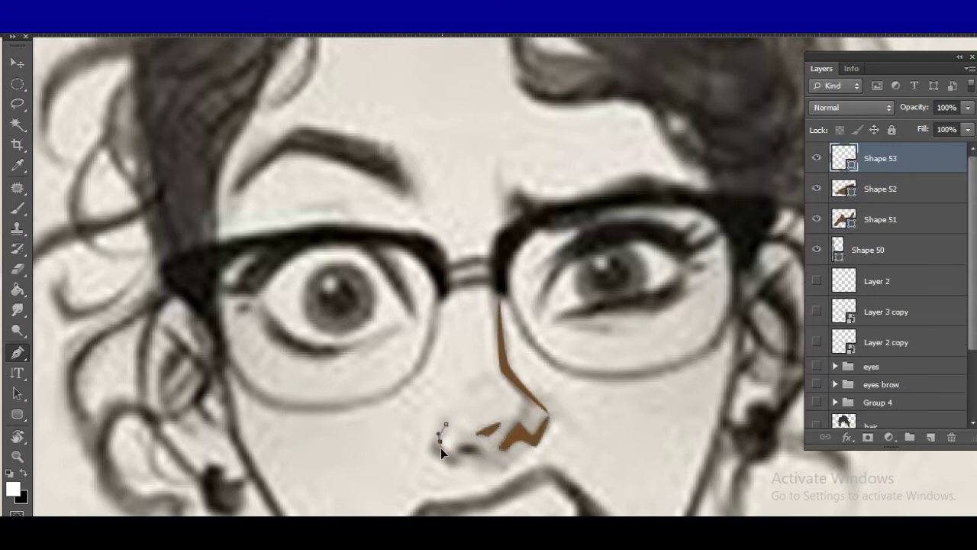
{"action": "left_click", "coordinate": [464, 461]}
{"action": "left_click", "coordinate": [432, 448]}
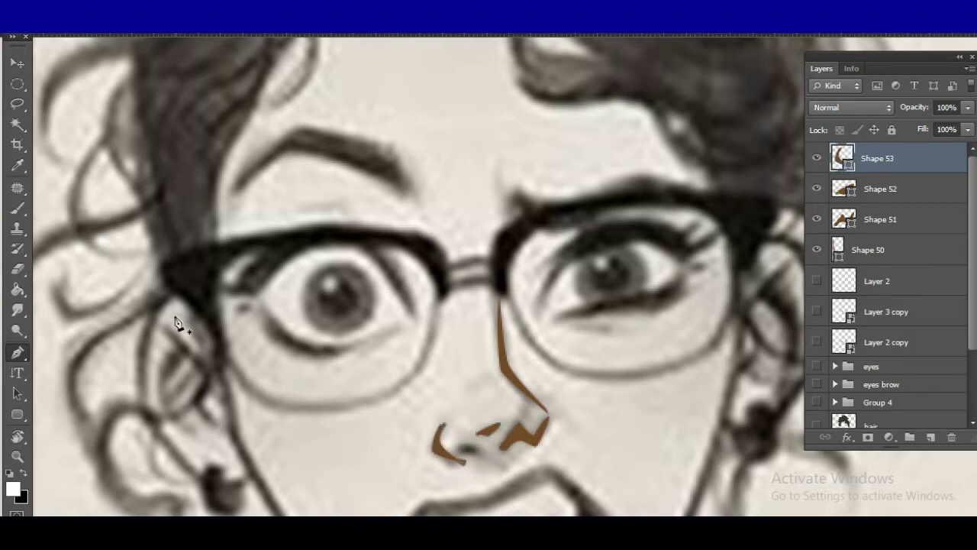
Gather the four nose shading layers into Group 5 and make them visible.
{"action": "left_click", "coordinate": [915, 248]}
{"action": "left_click", "coordinate": [920, 157], "text": "shift"}
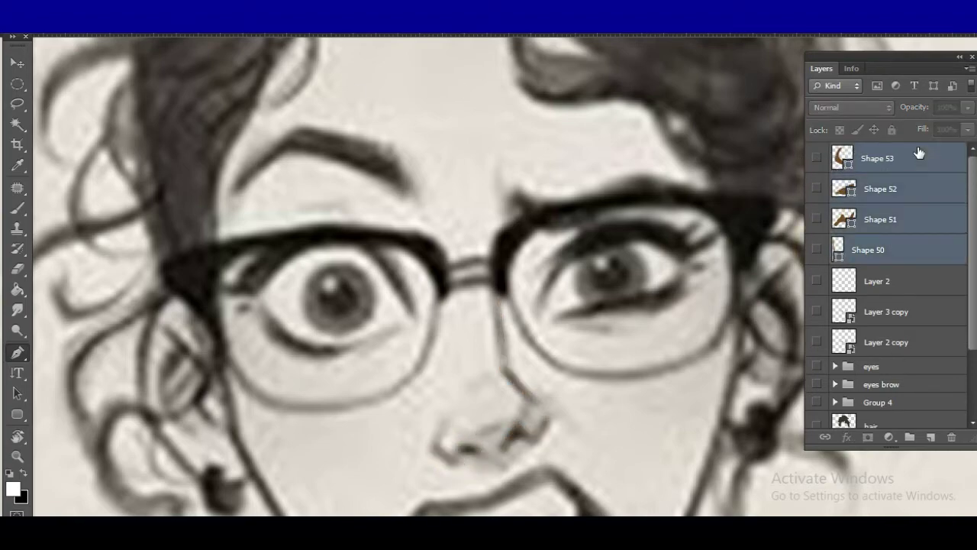
{"action": "double_click", "coordinate": [920, 158]}
{"action": "left_click", "coordinate": [878, 156]}
{"action": "key", "text": "ctrl+g"}
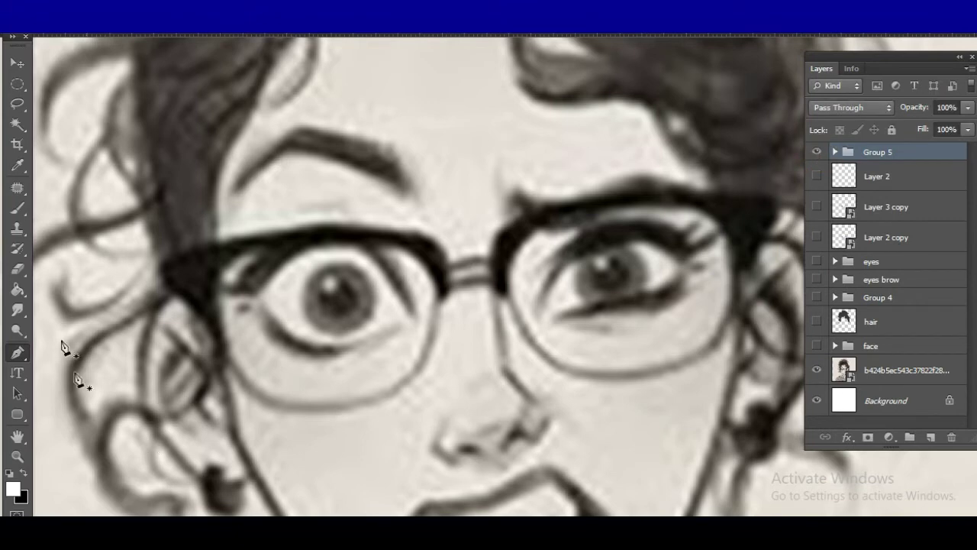
{"action": "left_click", "coordinate": [837, 151]}
{"action": "left_click_drag", "start_coordinate": [817, 176], "coordinate": [817, 262]}
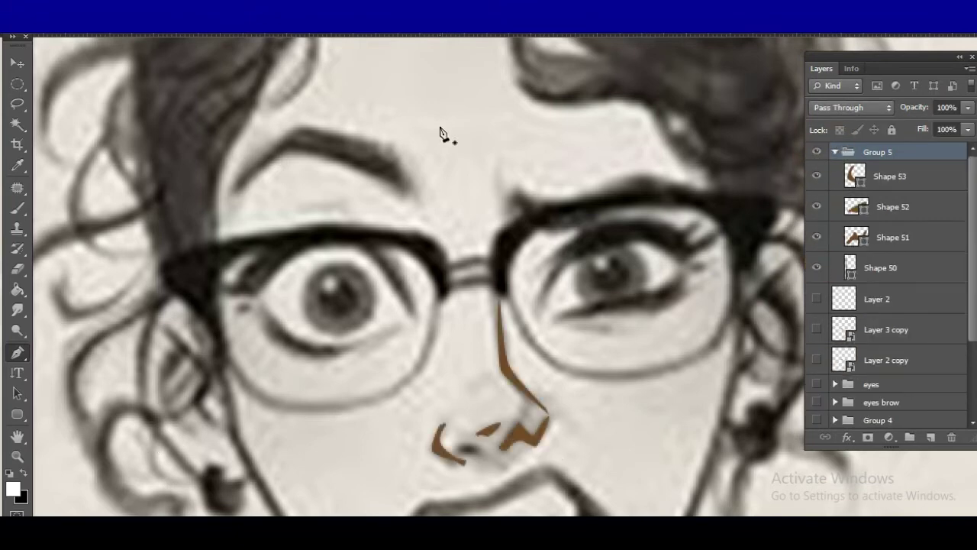
Add dark fill shapes inside both nostrils, then hide the nose group to compare with the sketch.
{"action": "left_click", "coordinate": [61, 23]}
{"action": "left_click", "coordinate": [473, 451]}
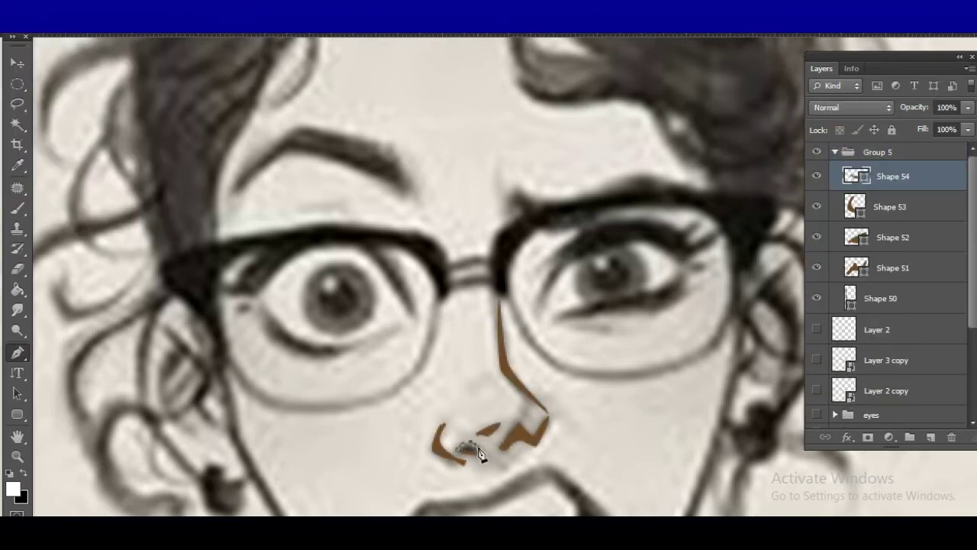
{"action": "left_click", "coordinate": [479, 461]}
{"action": "left_click", "coordinate": [816, 152]}
{"action": "left_click", "coordinate": [506, 454]}
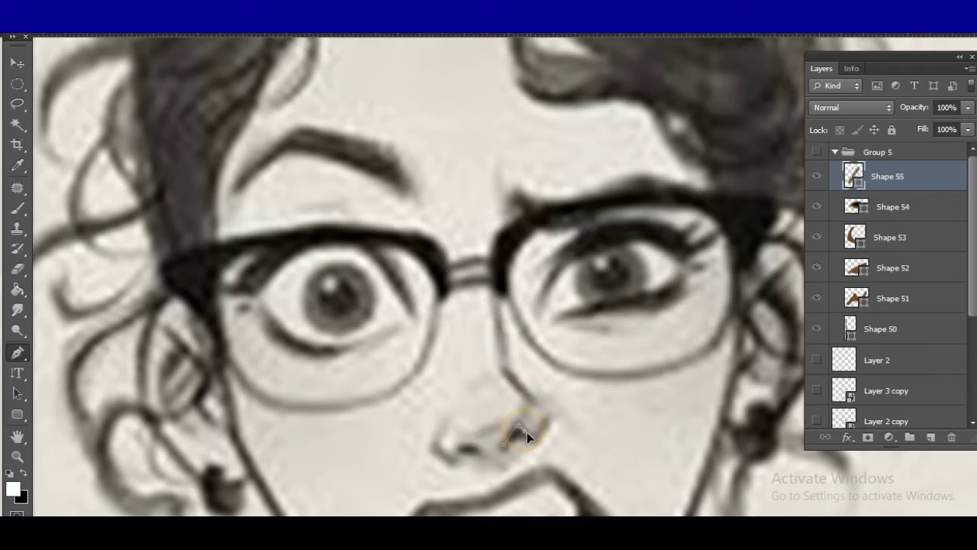
{"action": "left_click", "coordinate": [818, 155]}
Trace a red lip shape and move its layer above the nose group.
{"action": "left_click", "coordinate": [72, 22]}
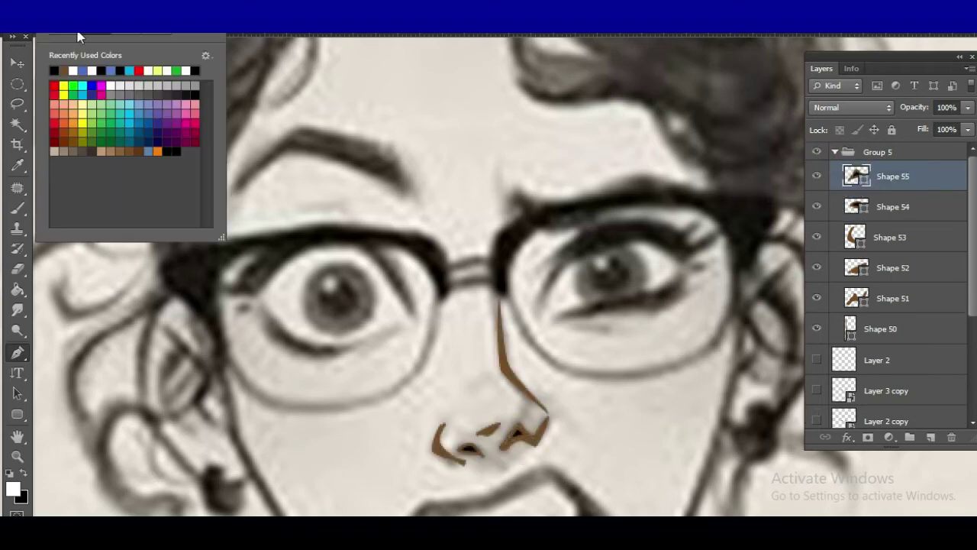
{"action": "scroll", "coordinate": [426, 372], "scroll_direction": "down", "scroll_amount": 5}
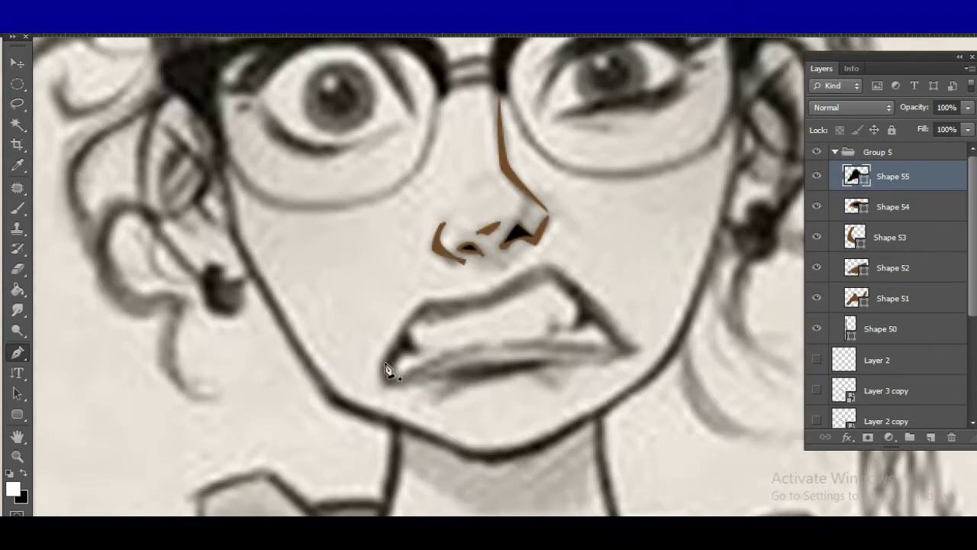
{"action": "left_click", "coordinate": [393, 347]}
{"action": "left_click", "coordinate": [421, 302]}
{"action": "left_click", "coordinate": [458, 297]}
{"action": "left_click", "coordinate": [73, 23]}
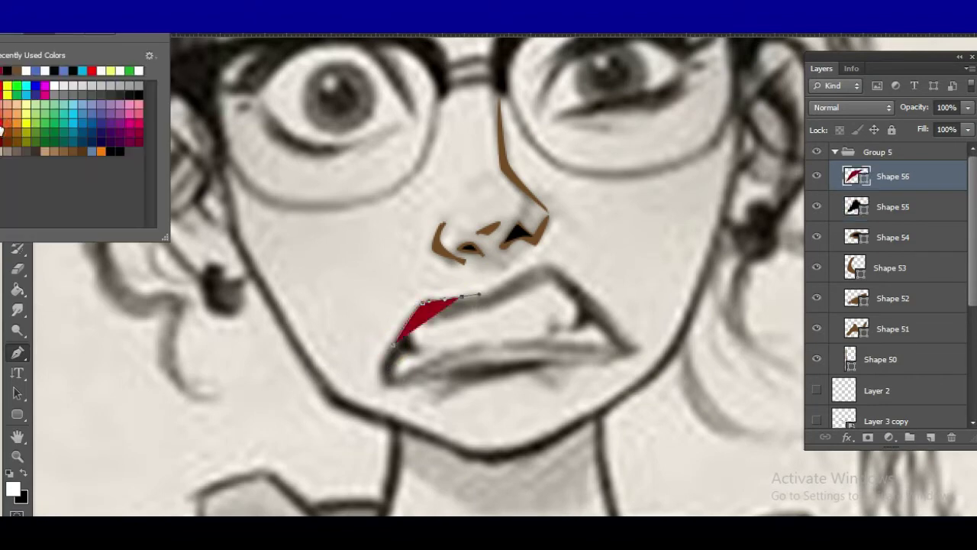
{"action": "left_click", "coordinate": [508, 284]}
{"action": "left_click", "coordinate": [631, 347]}
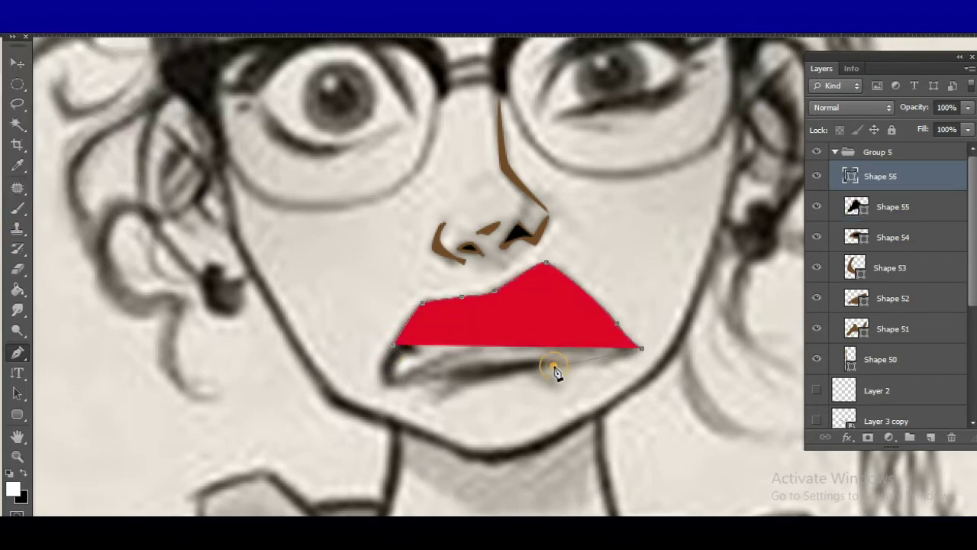
{"action": "left_click", "coordinate": [554, 369]}
{"action": "left_click", "coordinate": [384, 382]}
{"action": "left_click", "coordinate": [817, 176]}
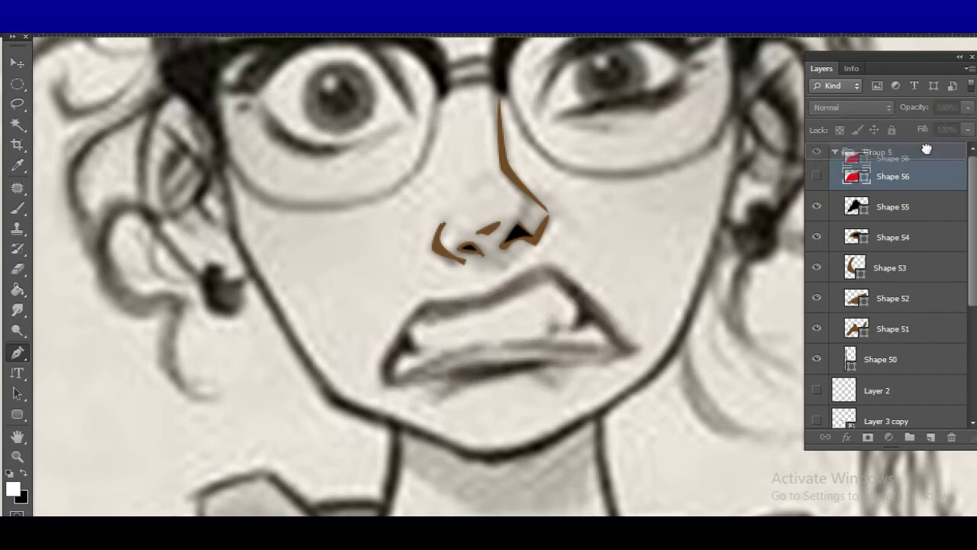
{"action": "left_click_drag", "start_coordinate": [885, 176], "coordinate": [885, 147]}
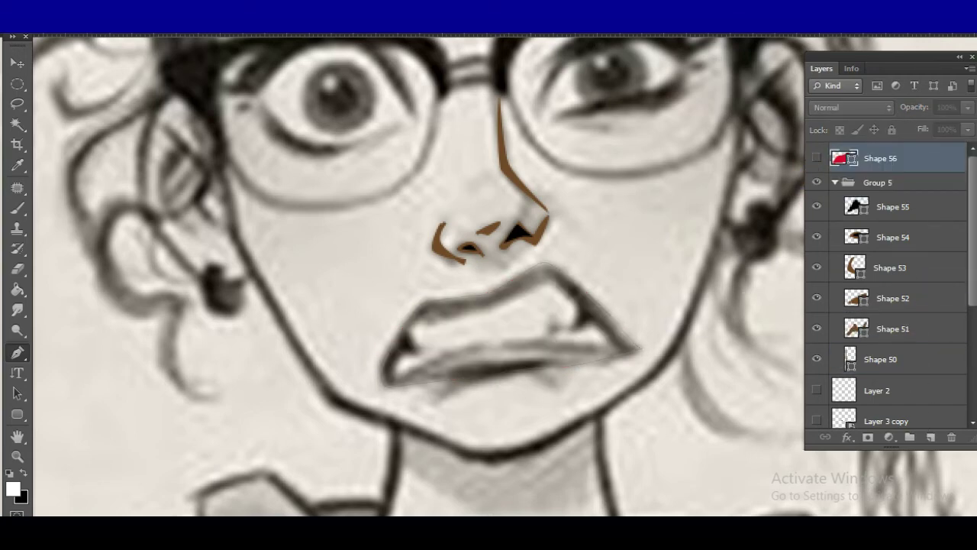
Trace a white teeth shape at lowered opacity over the sketch, then hide it.
{"action": "left_click", "coordinate": [406, 332]}
{"action": "left_click", "coordinate": [424, 349]}
{"action": "left_click", "coordinate": [468, 344]}
{"action": "left_click", "coordinate": [512, 338]}
{"action": "left_click", "coordinate": [549, 332]}
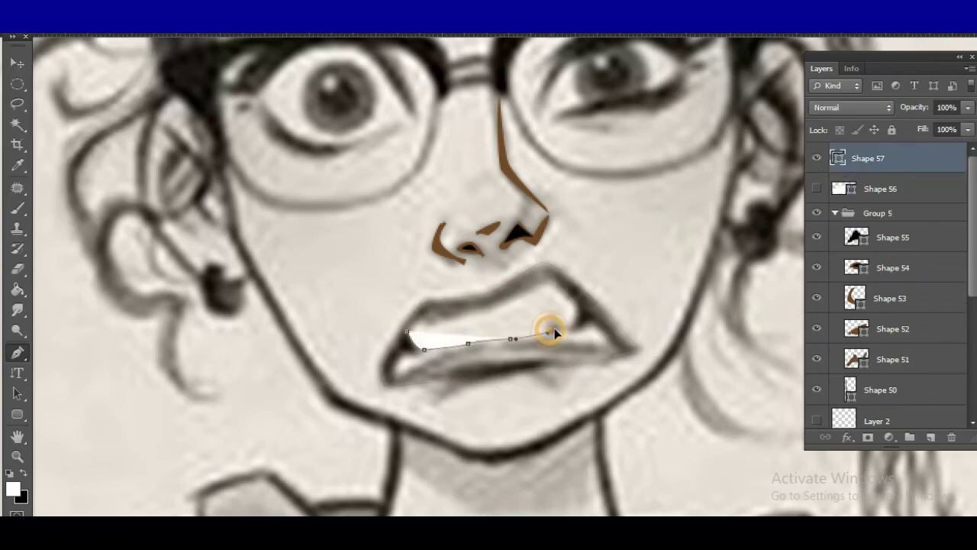
{"action": "left_click", "coordinate": [575, 322]}
{"action": "left_click", "coordinate": [550, 280]}
{"action": "left_click", "coordinate": [508, 300]}
{"action": "key", "text": "1"}
{"action": "key", "text": "6"}
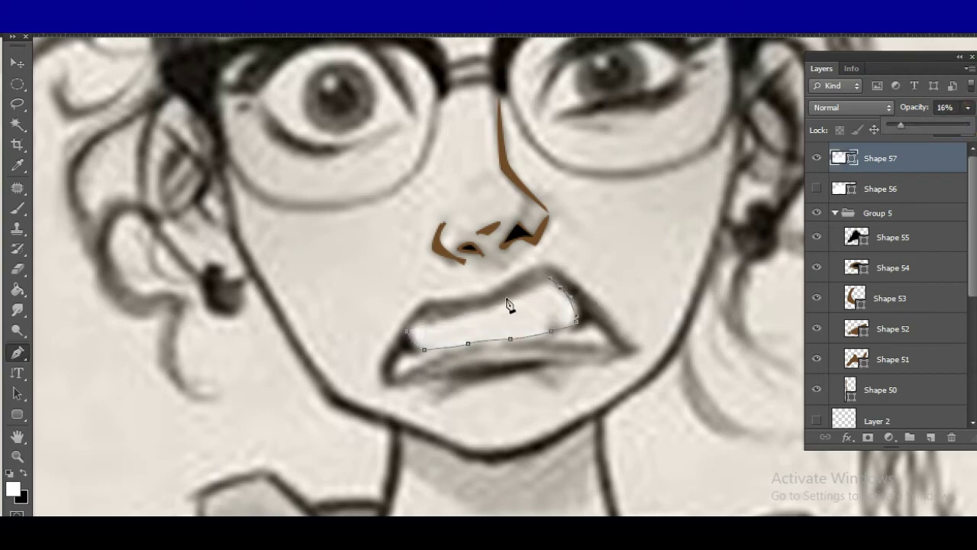
{"action": "left_click", "coordinate": [471, 312]}
{"action": "left_click", "coordinate": [406, 332]}
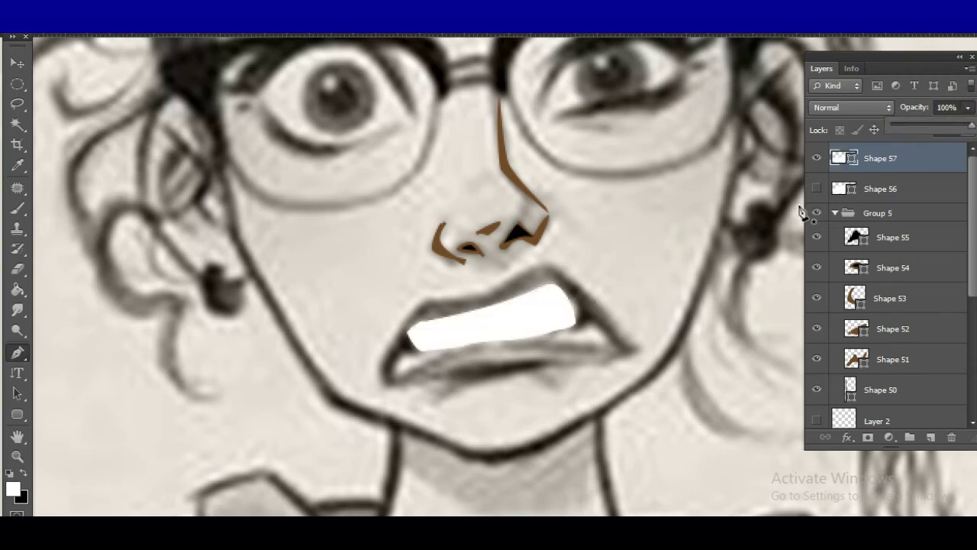
{"action": "left_click", "coordinate": [817, 158]}
Draw white highlight shapes on the lower-left and lower-right of the lips.
{"action": "left_click", "coordinate": [398, 368]}
{"action": "left_click", "coordinate": [436, 353]}
{"action": "left_click", "coordinate": [399, 371]}
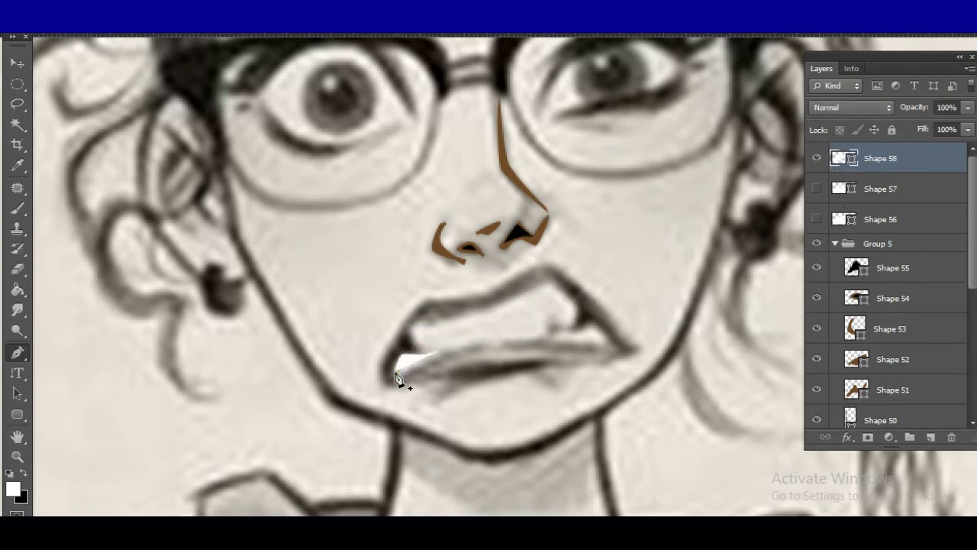
{"action": "left_click", "coordinate": [555, 333]}
{"action": "left_click", "coordinate": [608, 336]}
{"action": "left_click", "coordinate": [555, 333]}
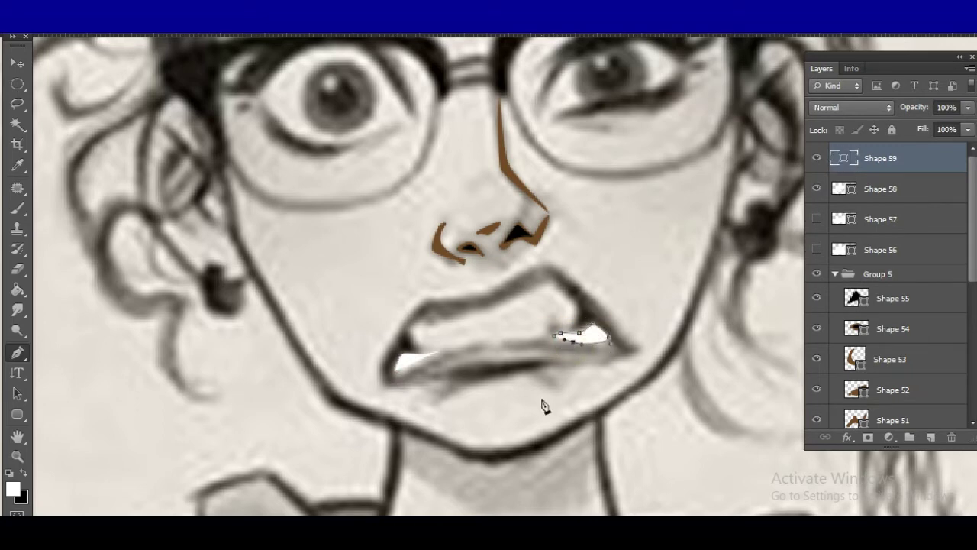
{"action": "left_click", "coordinate": [18, 268]}
{"action": "left_click", "coordinate": [105, 279]}
{"action": "key", "text": "Return"}
{"action": "left_click", "coordinate": [17, 352]}
{"action": "left_click", "coordinate": [555, 336]}
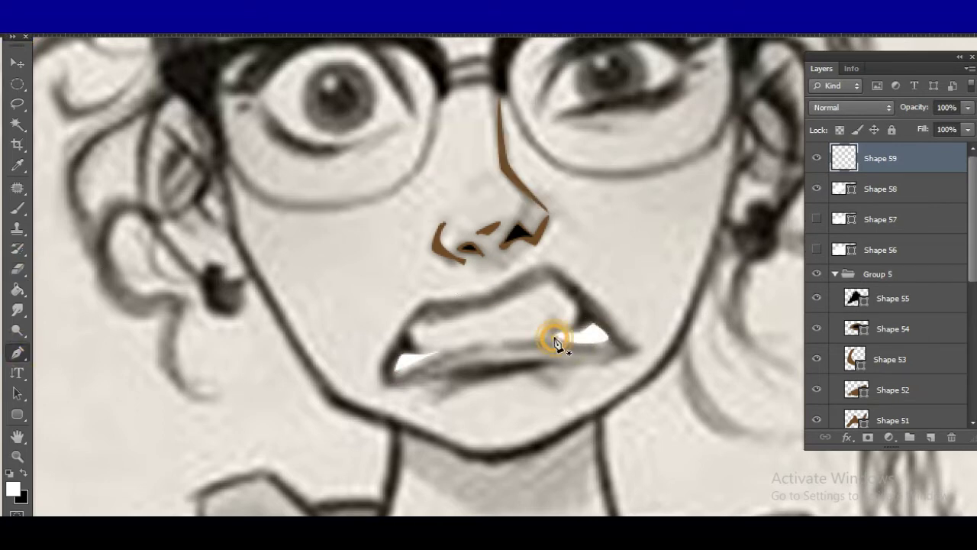
{"action": "left_click", "coordinate": [607, 338]}
{"action": "left_click", "coordinate": [611, 355]}
{"action": "left_click", "coordinate": [584, 381]}
{"action": "left_click", "coordinate": [548, 382]}
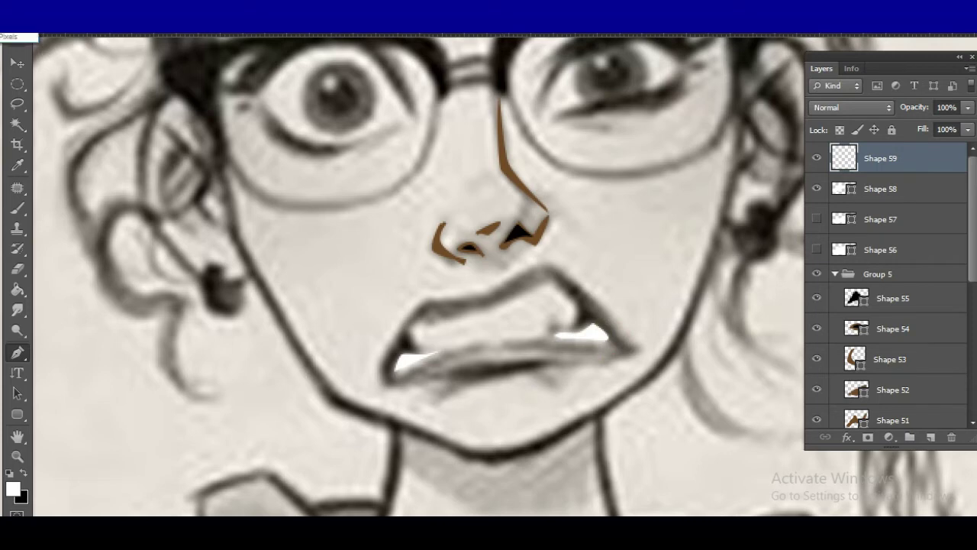
Draw a black shape for the gap between the lips.
{"action": "left_click", "coordinate": [153, 80]}
{"action": "left_click", "coordinate": [428, 377]}
{"action": "left_click", "coordinate": [580, 362]}
{"action": "left_click", "coordinate": [478, 375]}
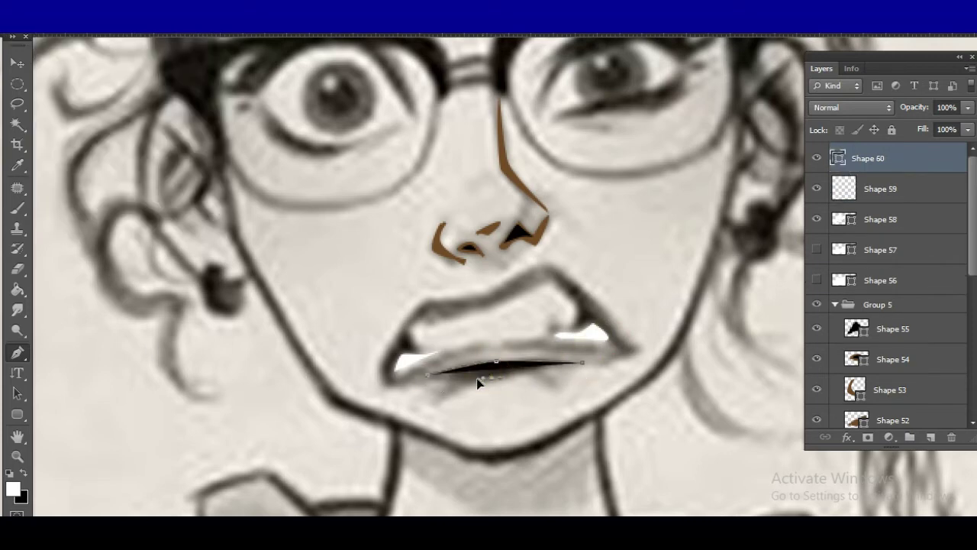
{"action": "left_click", "coordinate": [429, 380]}
Trace a whole-mouth backing shape and move its layer below the lips.
{"action": "left_click", "coordinate": [395, 368]}
{"action": "left_click", "coordinate": [412, 326]}
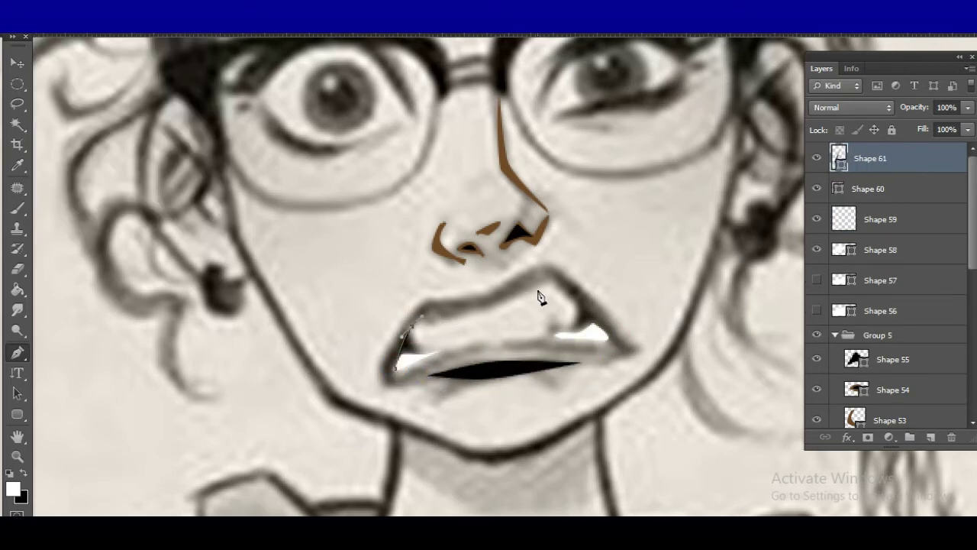
{"action": "left_click", "coordinate": [540, 290]}
{"action": "left_click", "coordinate": [561, 285]}
{"action": "left_click", "coordinate": [611, 336]}
{"action": "left_click", "coordinate": [512, 339]}
{"action": "left_click", "coordinate": [396, 368]}
{"action": "left_click_drag", "start_coordinate": [868, 158], "coordinate": [840, 327]}
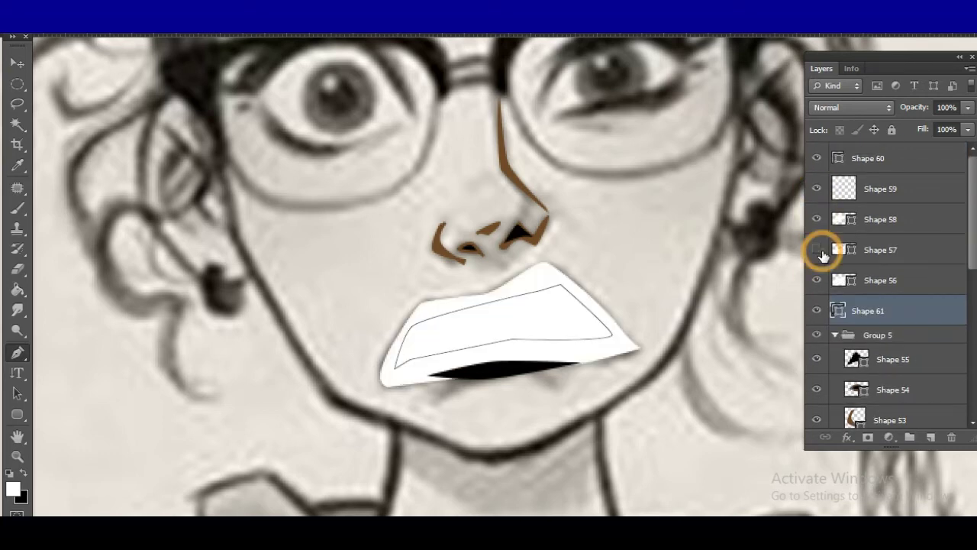
Show the teeth, darken the lip red, and move the black gap above the lips.
{"action": "left_click", "coordinate": [870, 280]}
{"action": "left_click", "coordinate": [15, 69]}
{"action": "key", "text": "Return"}
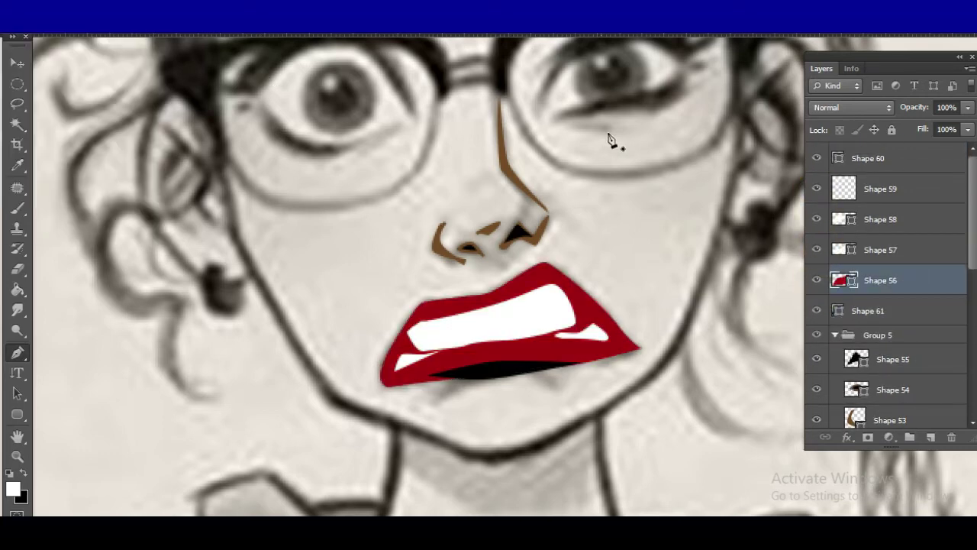
{"action": "left_click_drag", "start_coordinate": [916, 311], "coordinate": [915, 271]}
{"action": "key", "text": "ctrl+0"}
{"action": "scroll", "coordinate": [916, 343], "scroll_direction": "down", "scroll_amount": 5}
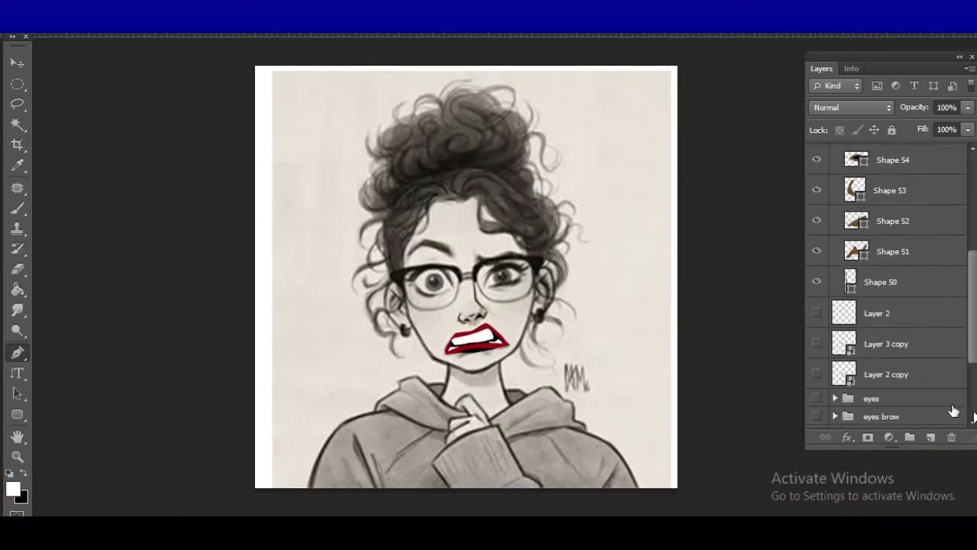
{"action": "left_click_drag", "start_coordinate": [816, 358], "coordinate": [818, 198]}
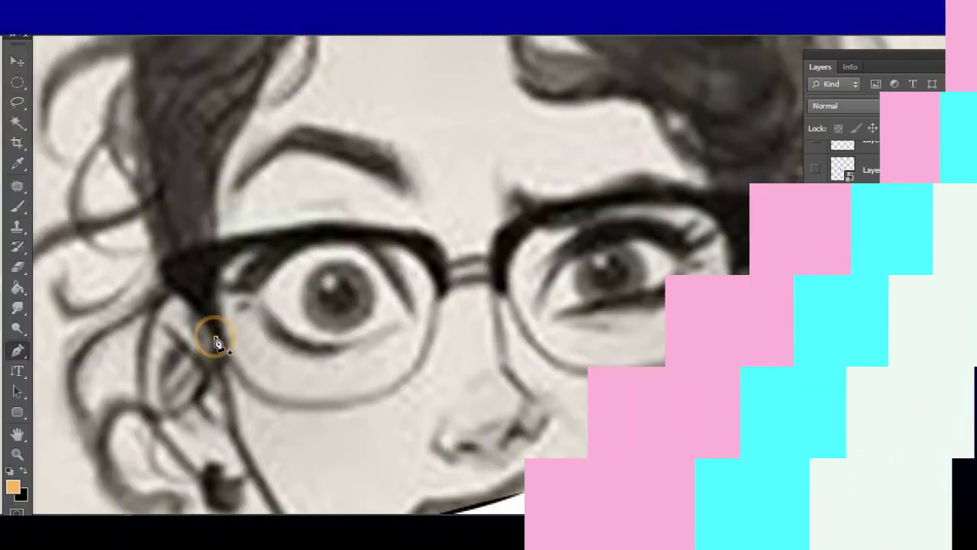
Draw a skin-coloured shape around the left ear and jaw.
{"action": "left_click", "coordinate": [216, 336]}
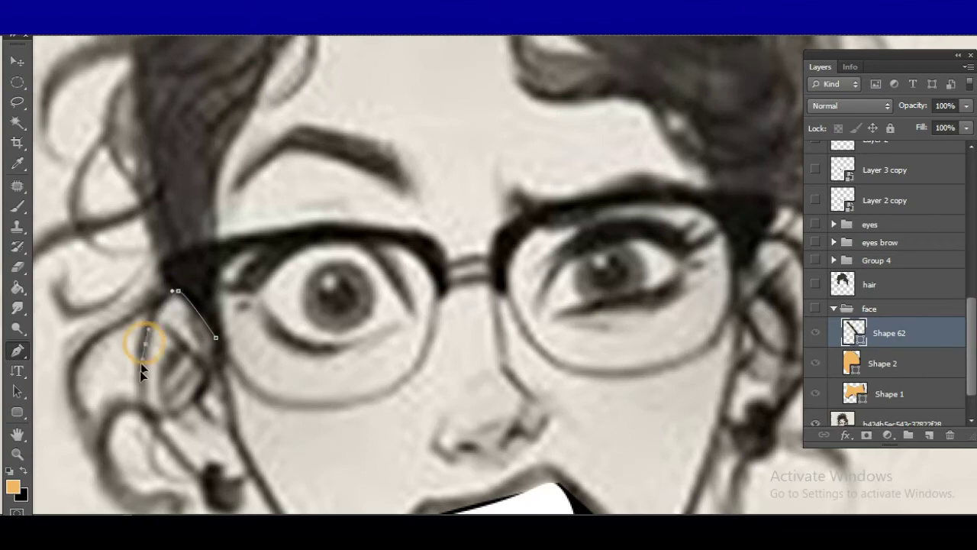
{"action": "left_click_drag", "start_coordinate": [140, 370], "coordinate": [141, 386]}
{"action": "left_click_drag", "start_coordinate": [209, 480], "coordinate": [255, 472]}
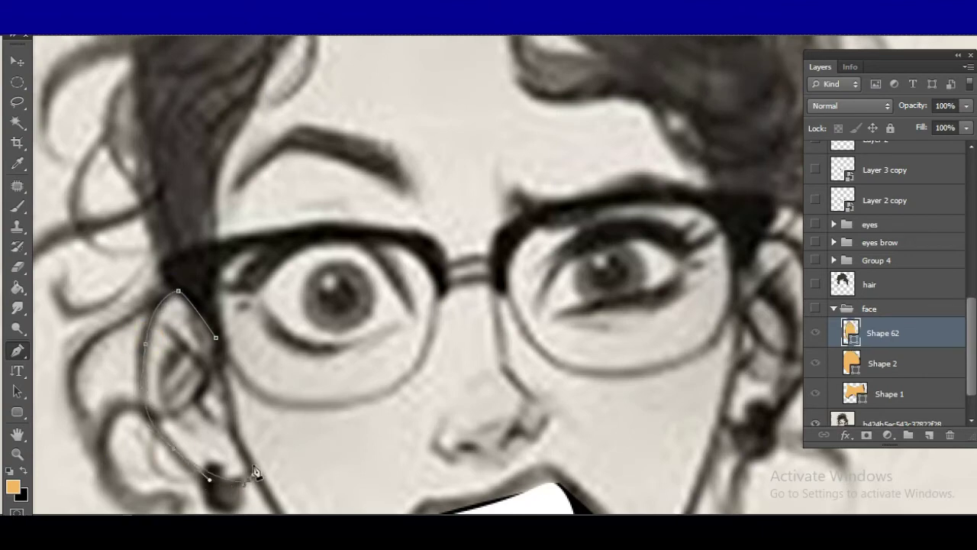
{"action": "left_click_drag", "start_coordinate": [233, 429], "coordinate": [228, 384]}
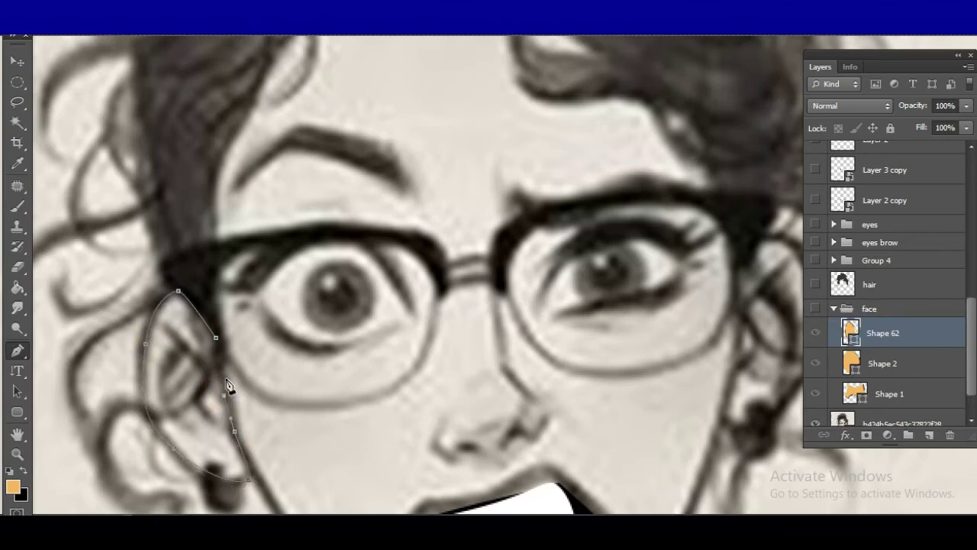
{"action": "left_click", "coordinate": [215, 338]}
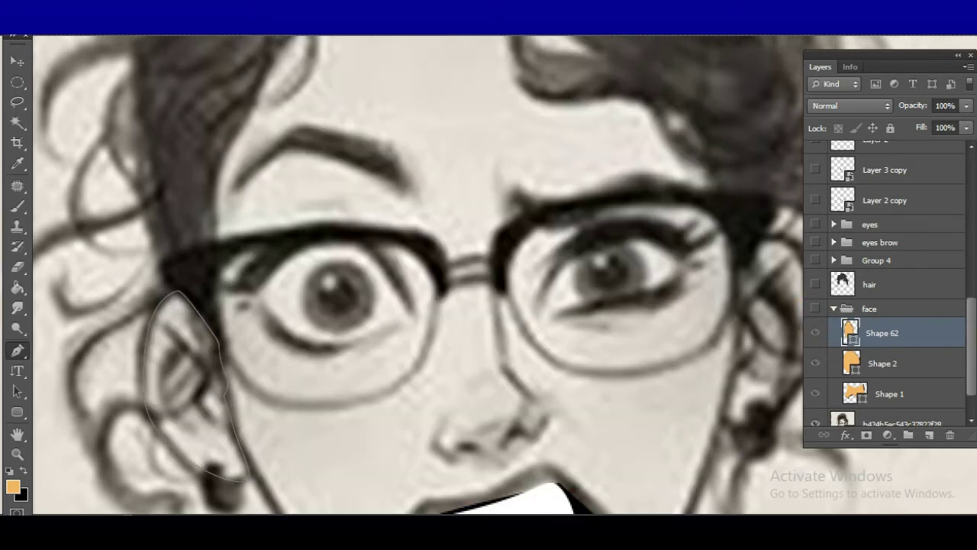
Show the face shapes and trace a skin-coloured right ear shape.
{"action": "left_click", "coordinate": [816, 308]}
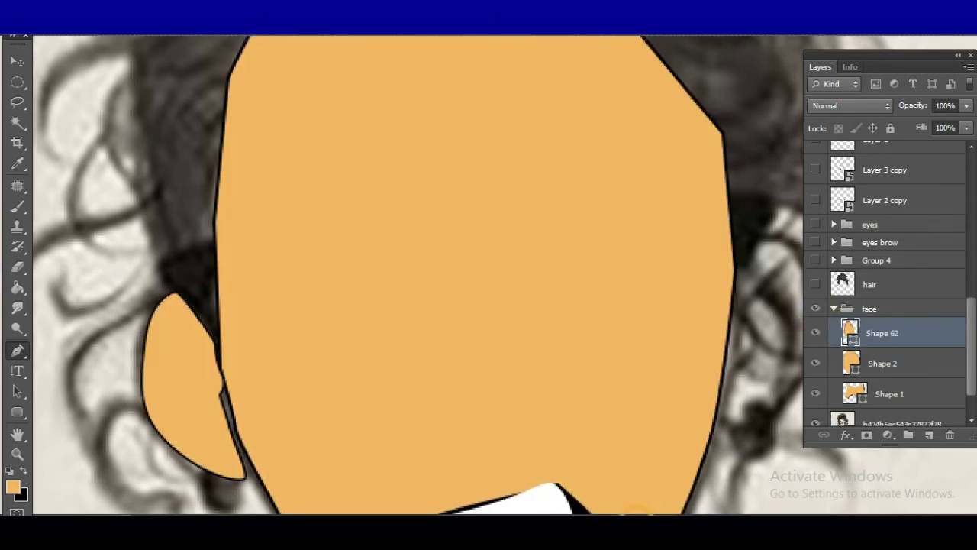
{"action": "scroll", "coordinate": [614, 276], "scroll_direction": "right", "scroll_amount": 2}
{"action": "left_click", "coordinate": [611, 276]}
{"action": "left_click_drag", "start_coordinate": [643, 239], "coordinate": [656, 237]}
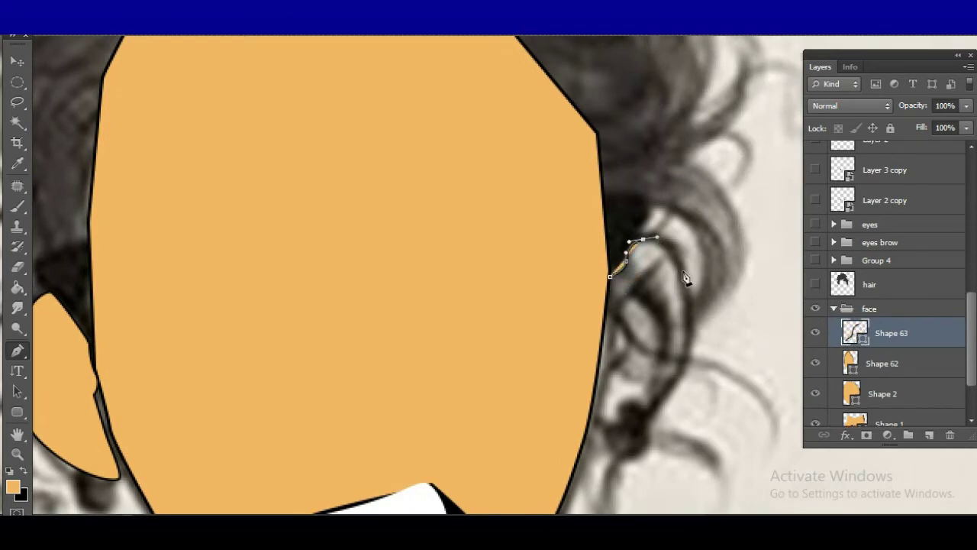
{"action": "left_click_drag", "start_coordinate": [688, 286], "coordinate": [688, 322]}
{"action": "left_click_drag", "start_coordinate": [660, 397], "coordinate": [655, 410]}
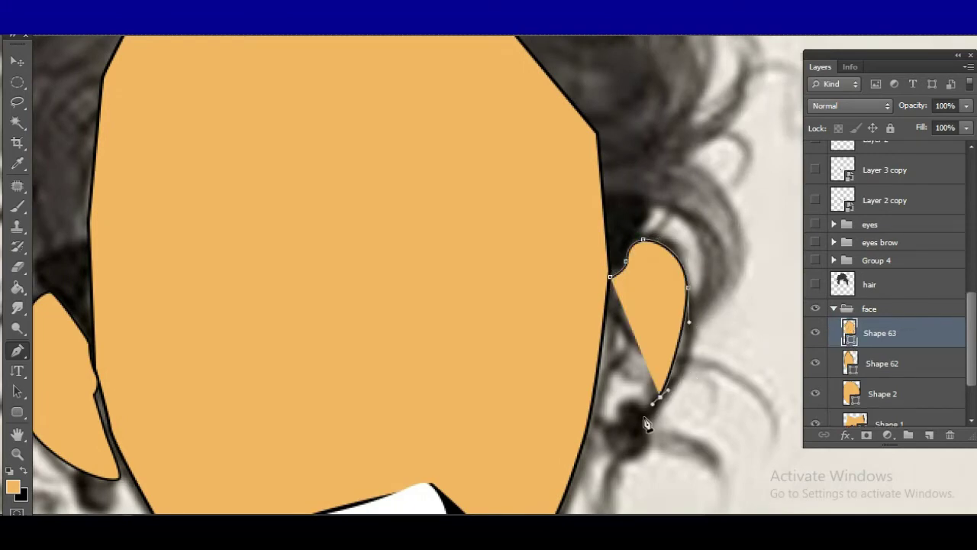
{"action": "left_click", "coordinate": [603, 422]}
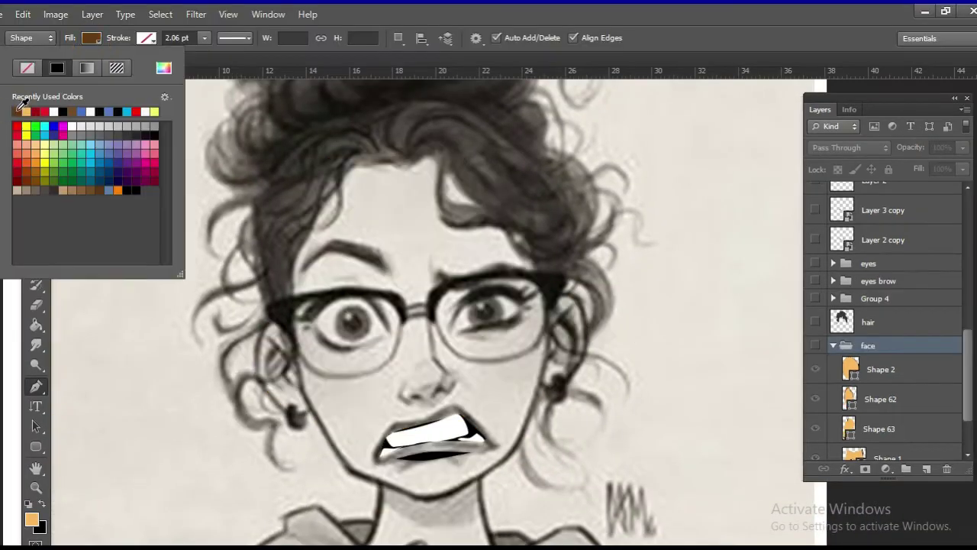
Draw a brown inner-ear detail shape on the left ear.
{"action": "left_click", "coordinate": [289, 396]}
{"action": "left_click", "coordinate": [277, 353]}
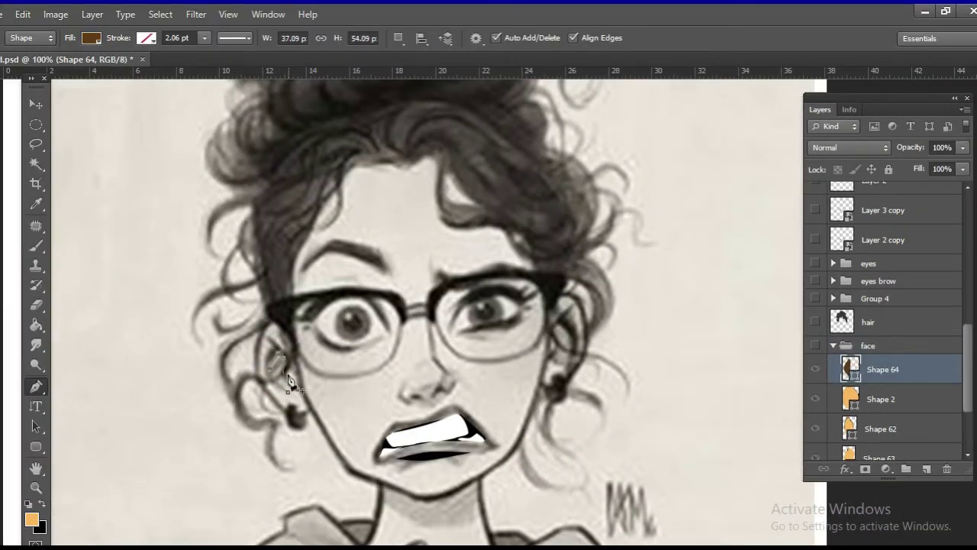
{"action": "left_click", "coordinate": [263, 343]}
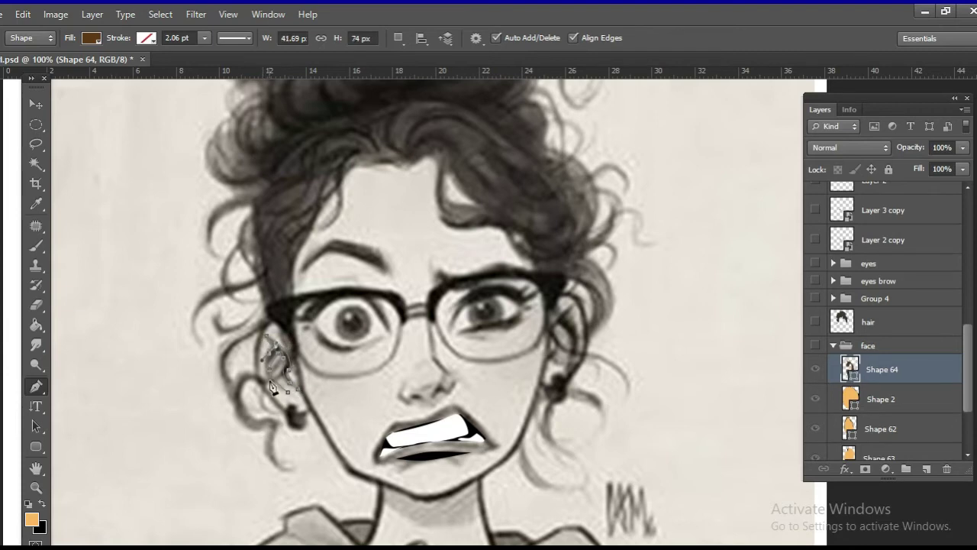
{"action": "left_click", "coordinate": [289, 397]}
Draw two brown inner-ear detail shapes on the right ear.
{"action": "left_click", "coordinate": [814, 345]}
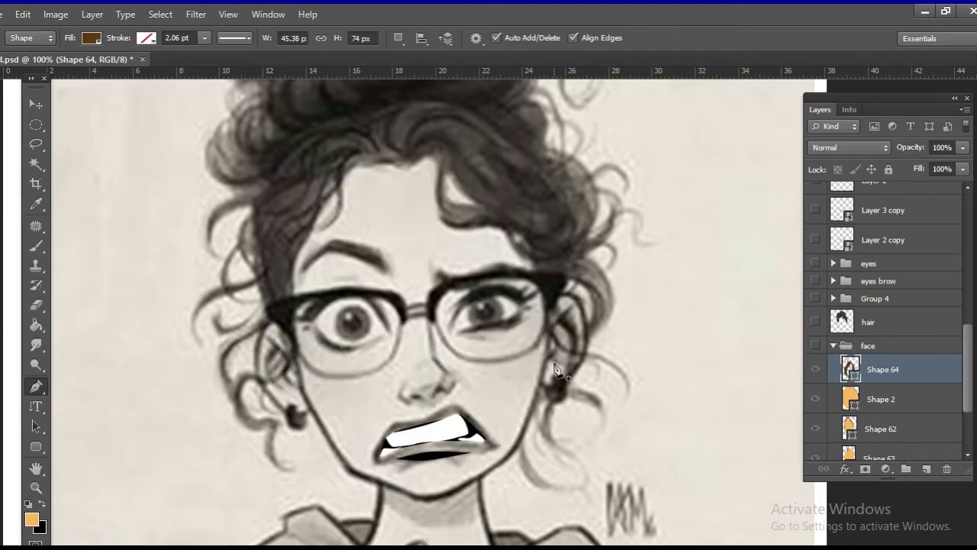
{"action": "left_click", "coordinate": [552, 329]}
{"action": "left_click", "coordinate": [549, 358]}
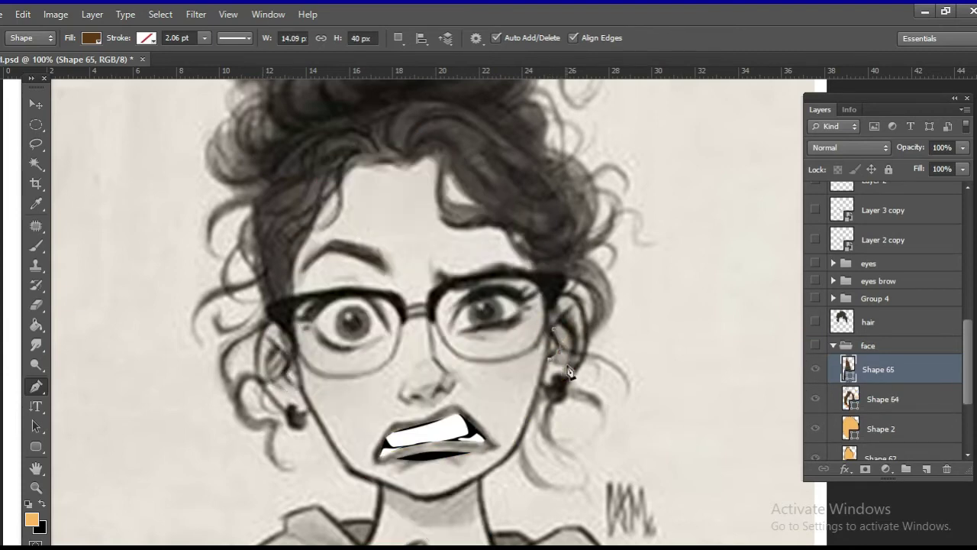
{"action": "left_click", "coordinate": [554, 329]}
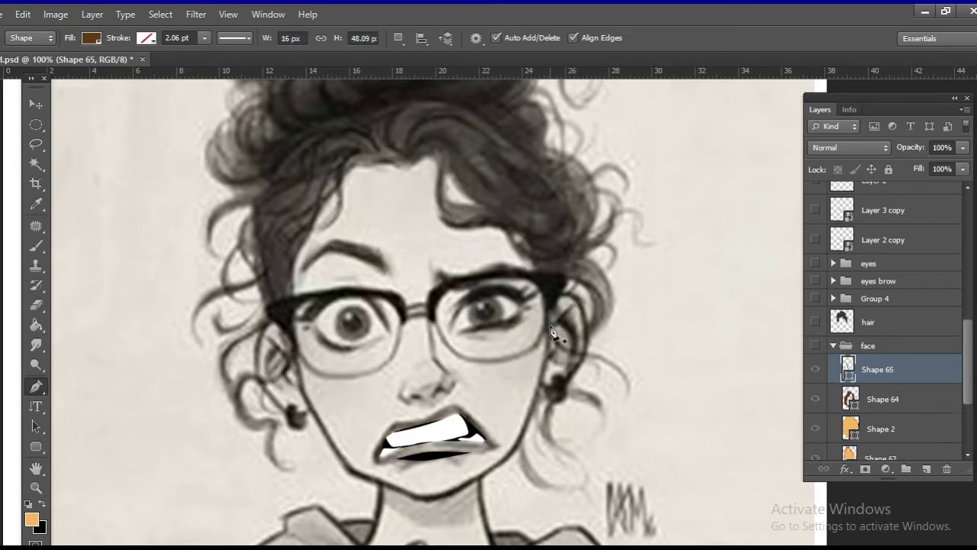
{"action": "left_click", "coordinate": [564, 308]}
{"action": "left_click", "coordinate": [549, 326]}
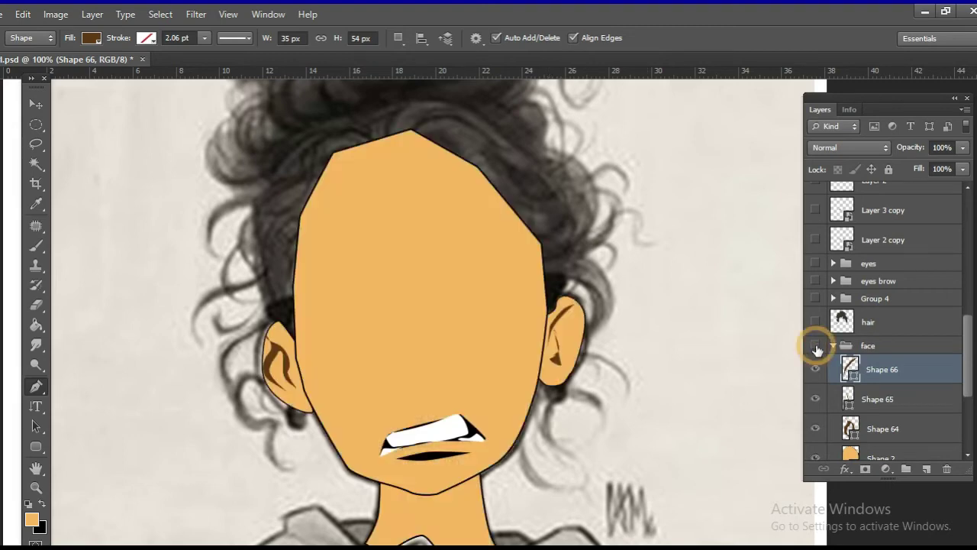
{"action": "left_click", "coordinate": [568, 321]}
{"action": "left_click", "coordinate": [574, 359]}
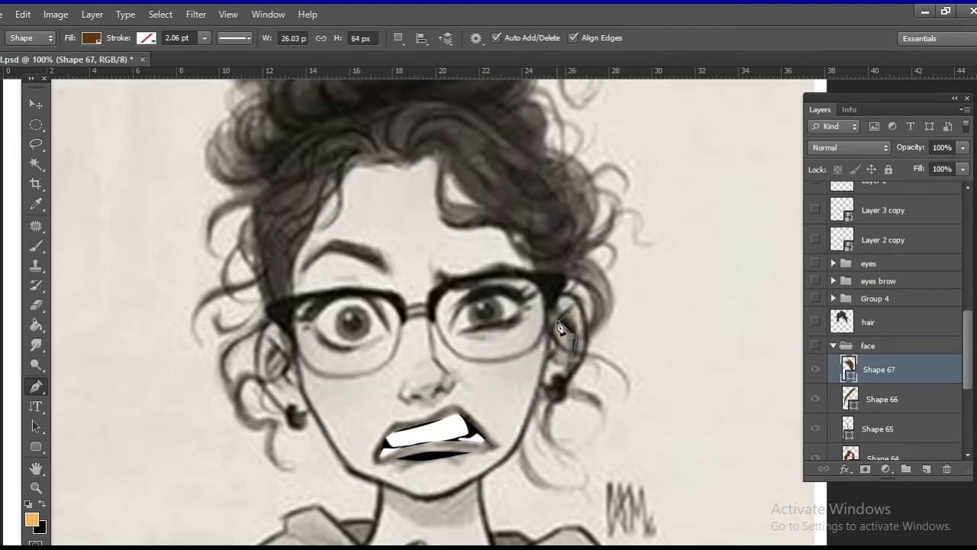
Show the hair, glasses, eyes and lips layers again.
{"action": "left_click_drag", "start_coordinate": [815, 345], "coordinate": [815, 187]}
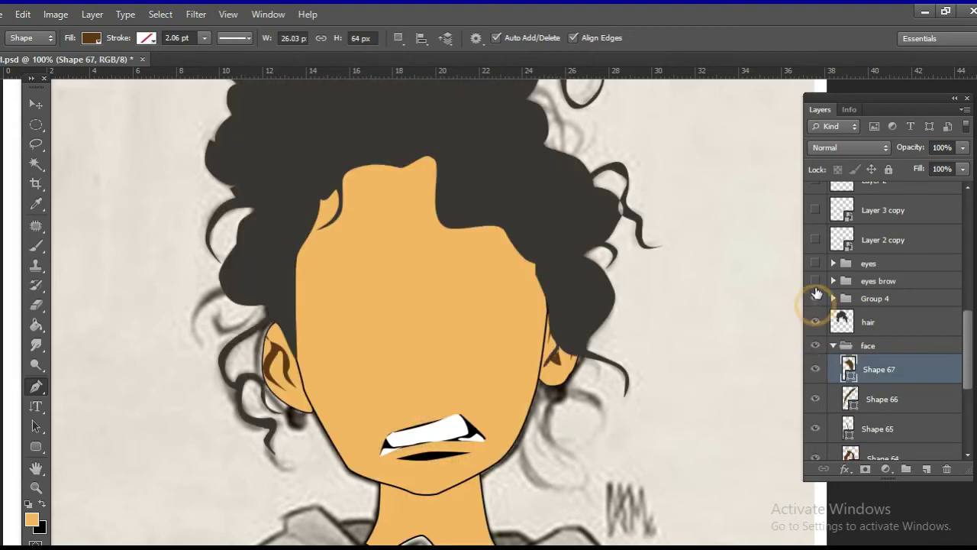
{"action": "scroll", "coordinate": [830, 322], "scroll_direction": "up", "scroll_amount": 3}
{"action": "scroll", "coordinate": [830, 322], "scroll_direction": "up", "scroll_amount": 3}
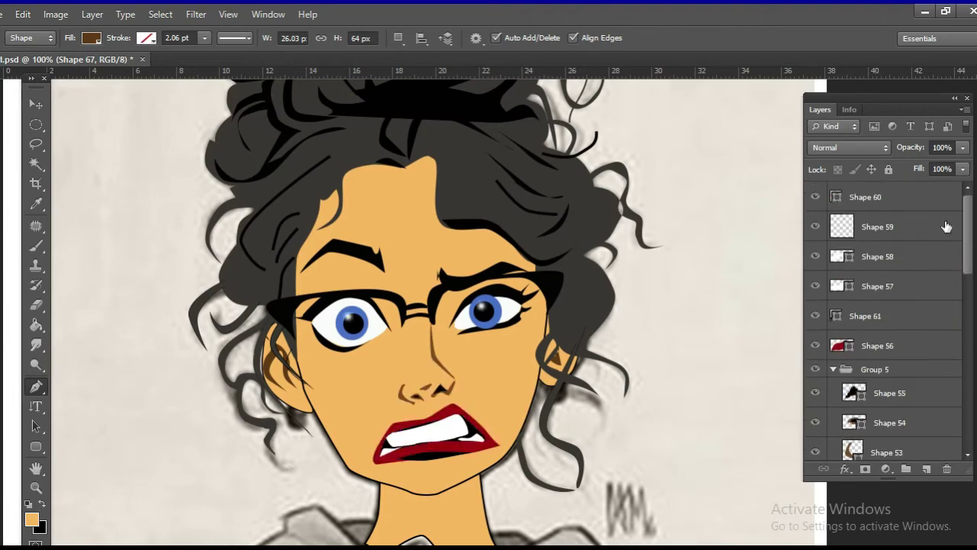
Set the shape fill to skin tone with a brown outline.
{"action": "scroll", "coordinate": [885, 320], "scroll_direction": "down", "scroll_amount": 3}
{"action": "scroll", "coordinate": [435, 305], "scroll_direction": "down", "scroll_amount": 3}
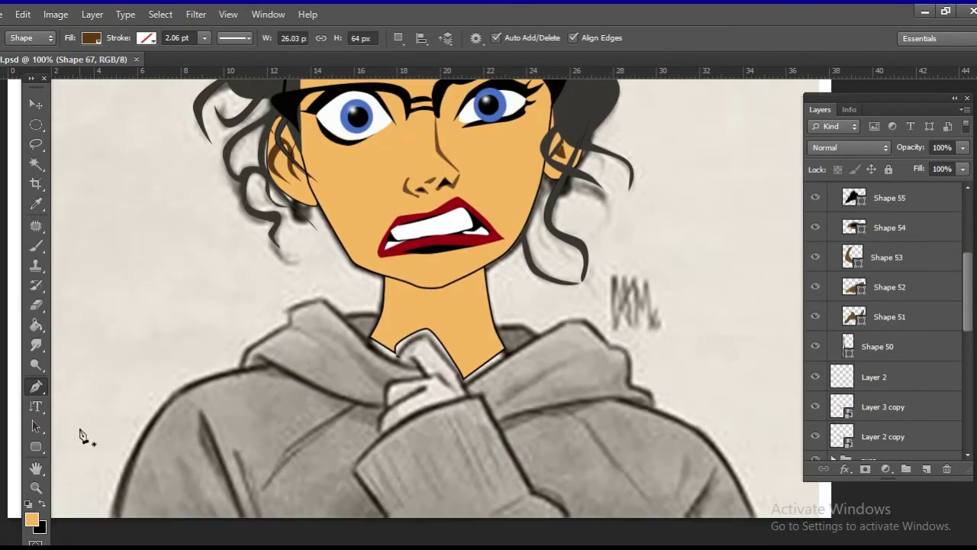
{"action": "left_click", "coordinate": [91, 37]}
{"action": "left_click", "coordinate": [19, 111]}
{"action": "left_click", "coordinate": [147, 38]}
{"action": "left_click", "coordinate": [81, 111]}
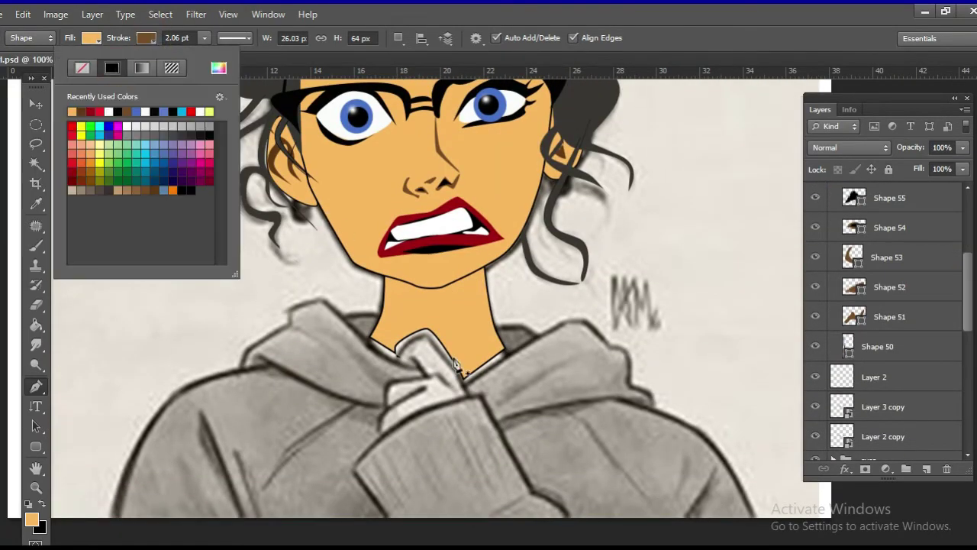
Trace the hand gripping the hoodie collar as a skin-coloured shape.
{"action": "left_click", "coordinate": [381, 435]}
{"action": "left_click", "coordinate": [385, 409]}
{"action": "left_click", "coordinate": [387, 389]}
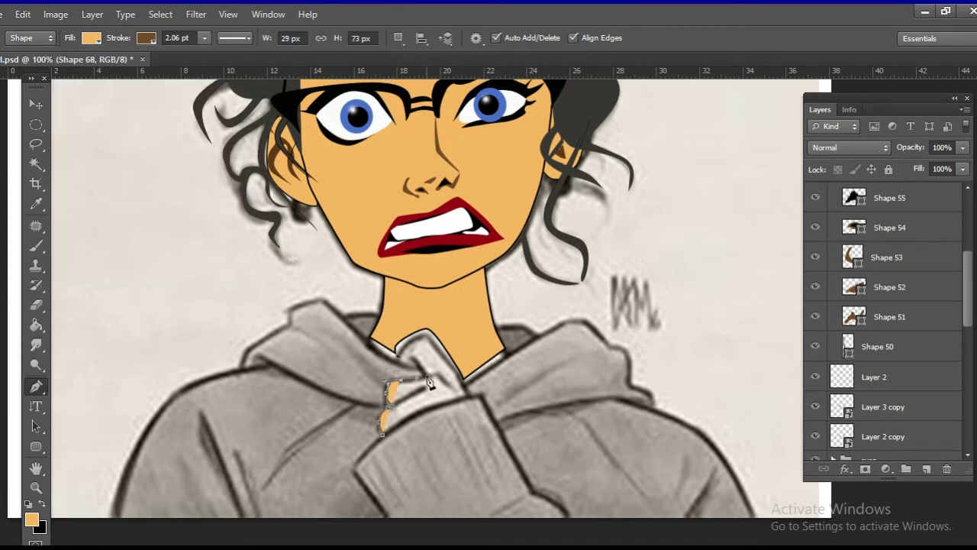
{"action": "left_click", "coordinate": [419, 374]}
{"action": "left_click", "coordinate": [399, 359]}
{"action": "left_click", "coordinate": [412, 338]}
{"action": "left_click", "coordinate": [432, 334]}
{"action": "left_click", "coordinate": [451, 361]}
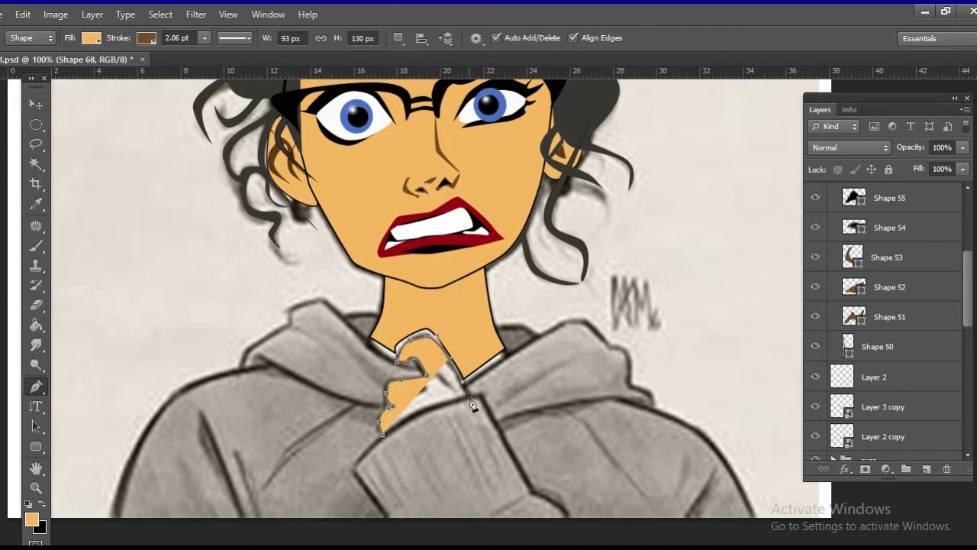
{"action": "left_click", "coordinate": [467, 395]}
{"action": "left_click", "coordinate": [381, 433]}
Change the hand's outline to black and select the Shape 1 layer.
{"action": "left_click", "coordinate": [146, 37]}
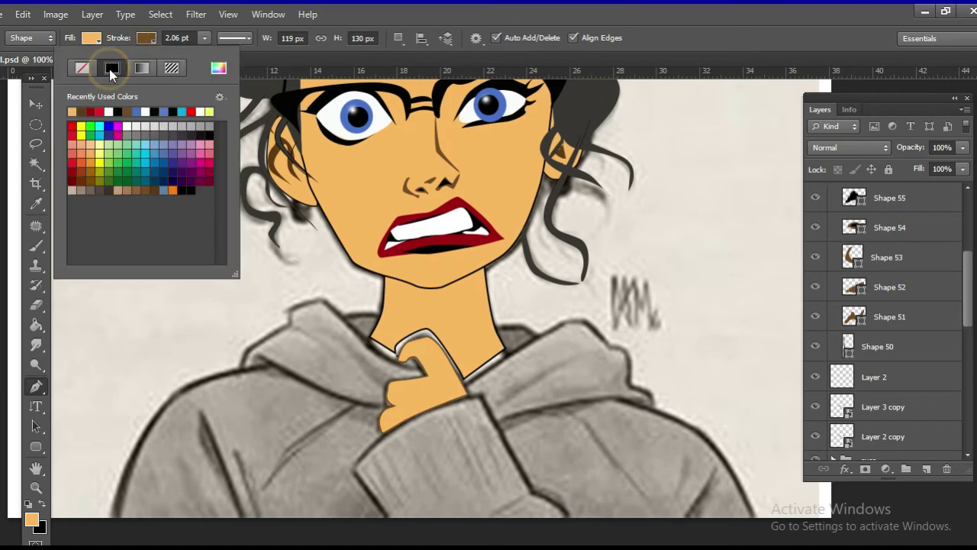
{"action": "left_click", "coordinate": [117, 112]}
{"action": "scroll", "coordinate": [885, 321], "scroll_direction": "down", "scroll_amount": 5}
{"action": "left_click", "coordinate": [815, 385]}
Rasterize the Shape 1 layer and trace a path around the neck gap.
{"action": "left_click", "coordinate": [887, 385]}
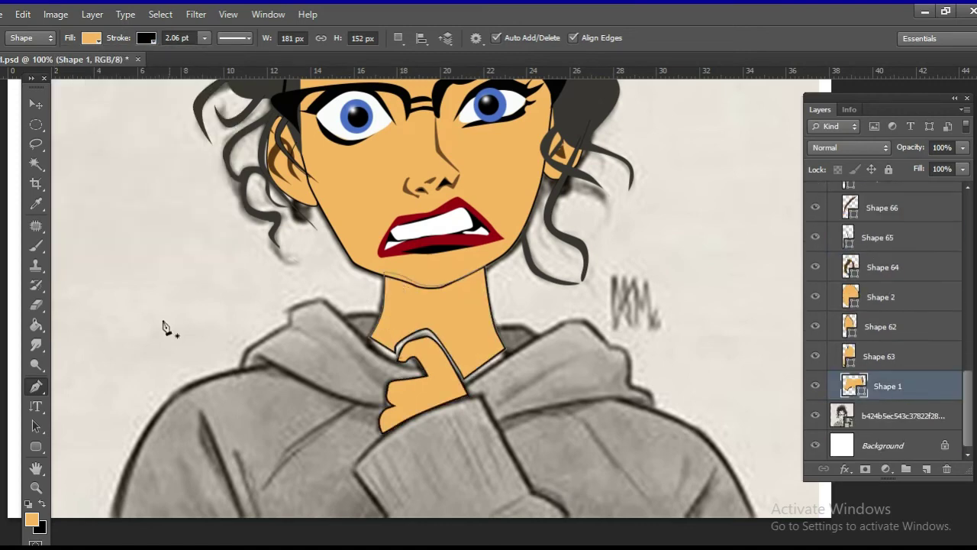
{"action": "key", "text": "e"}
{"action": "left_click", "coordinate": [399, 227]}
{"action": "key", "text": "p"}
{"action": "left_click", "coordinate": [31, 37]}
{"action": "left_click", "coordinate": [33, 64]}
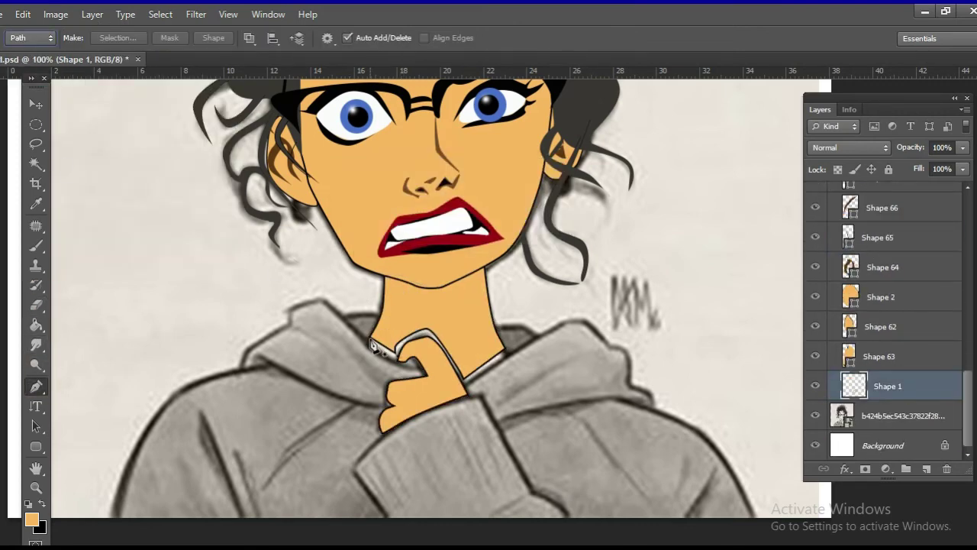
{"action": "left_click_drag", "start_coordinate": [371, 340], "coordinate": [413, 370]}
{"action": "left_click", "coordinate": [506, 359]}
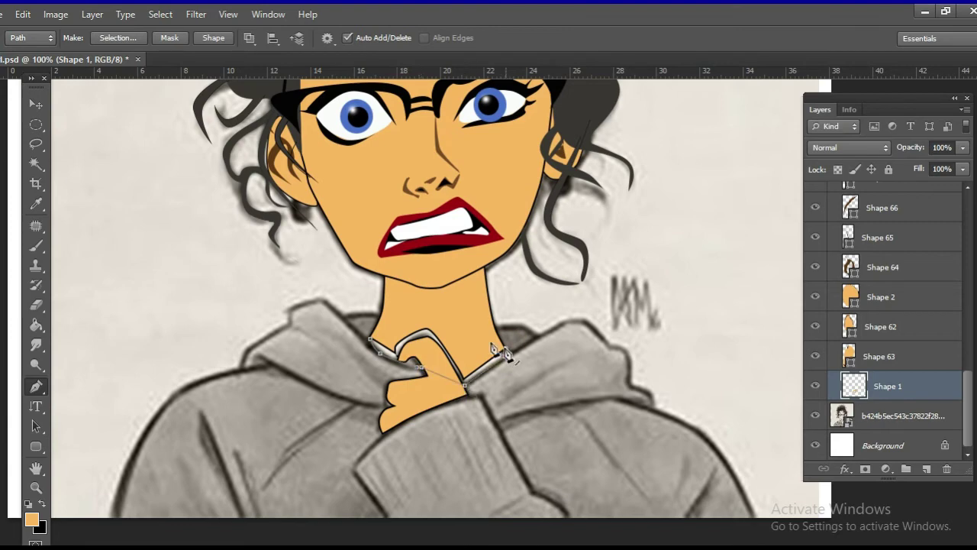
{"action": "left_click", "coordinate": [451, 311]}
{"action": "left_click", "coordinate": [401, 315]}
{"action": "left_click", "coordinate": [371, 341]}
Convert the path to a selection, fill it with skin tone, and deselect.
{"action": "key", "text": "ctrl+Return"}
{"action": "key", "text": "g"}
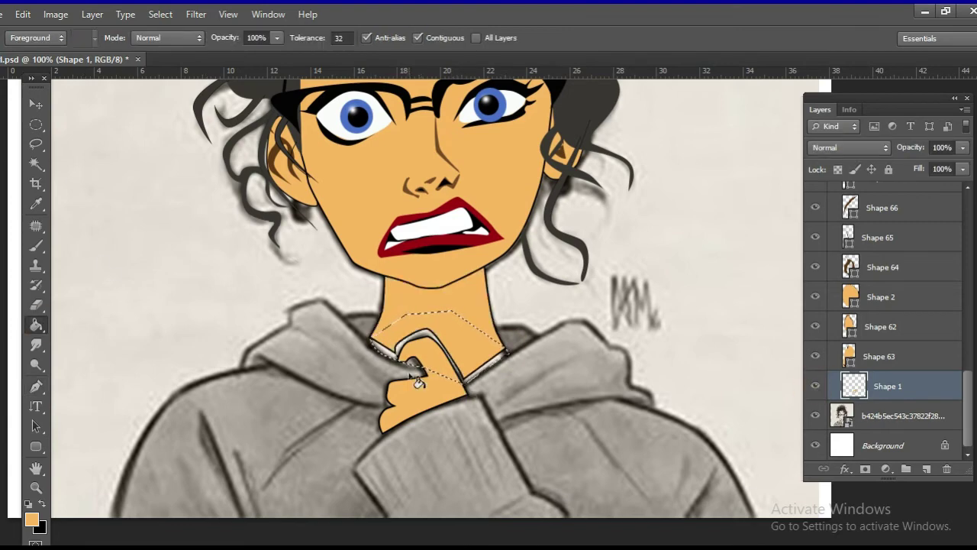
{"action": "left_click", "coordinate": [419, 382]}
{"action": "key", "text": "b"}
{"action": "key", "text": "ctrl+d"}
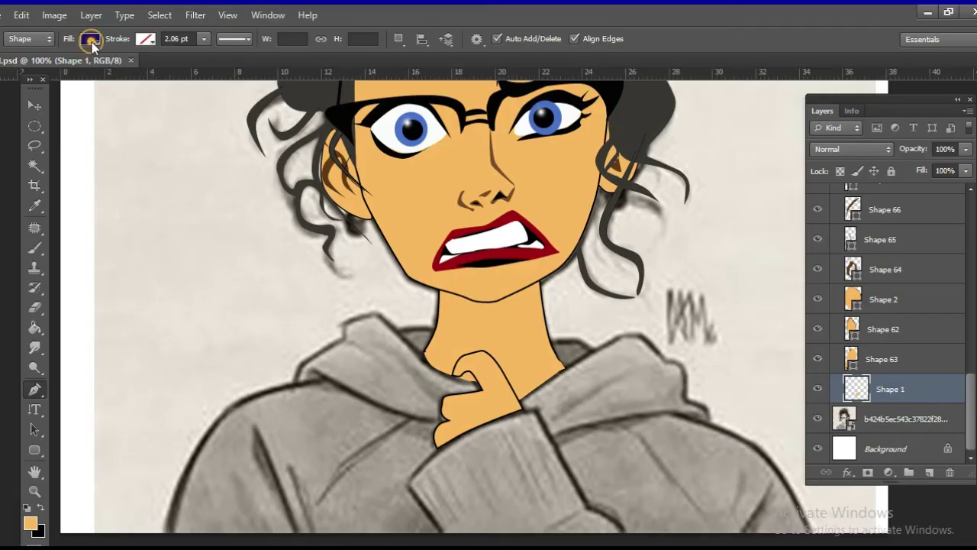
Outline the hoodie's left shoulder toward the hand with a 4.96 pt black, unfilled stroke.
{"action": "left_click", "coordinate": [90, 38]}
{"action": "left_click", "coordinate": [26, 68]}
{"action": "left_click", "coordinate": [145, 38]}
{"action": "left_click", "coordinate": [191, 193]}
{"action": "left_click", "coordinate": [164, 536]}
{"action": "mouse_move", "coordinate": [201, 442]}
{"action": "left_mouse_down"}
{"action": "mouse_move", "coordinate": [274, 387]}
{"action": "mouse_move", "coordinate": [331, 378]}
{"action": "left_mouse_up"}
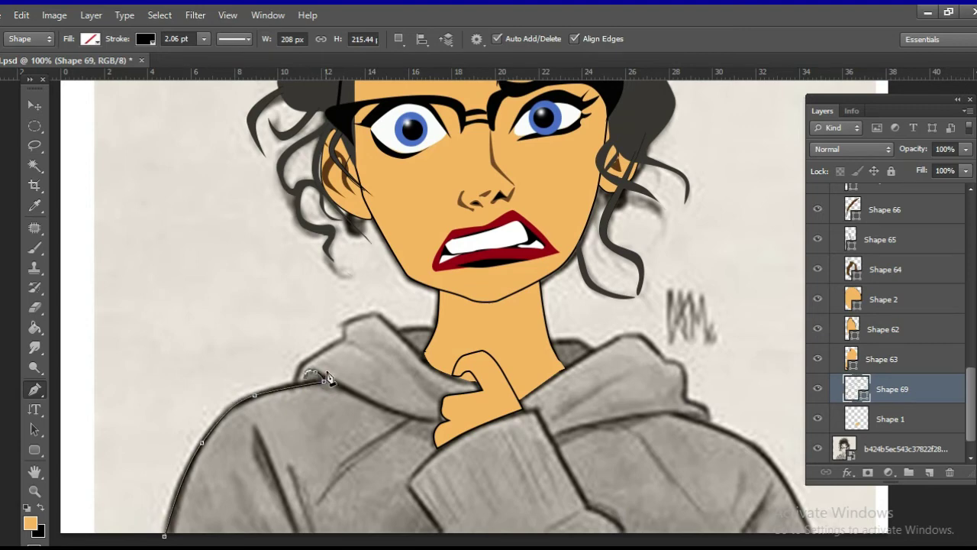
{"action": "left_click_drag", "start_coordinate": [441, 418], "coordinate": [447, 419]}
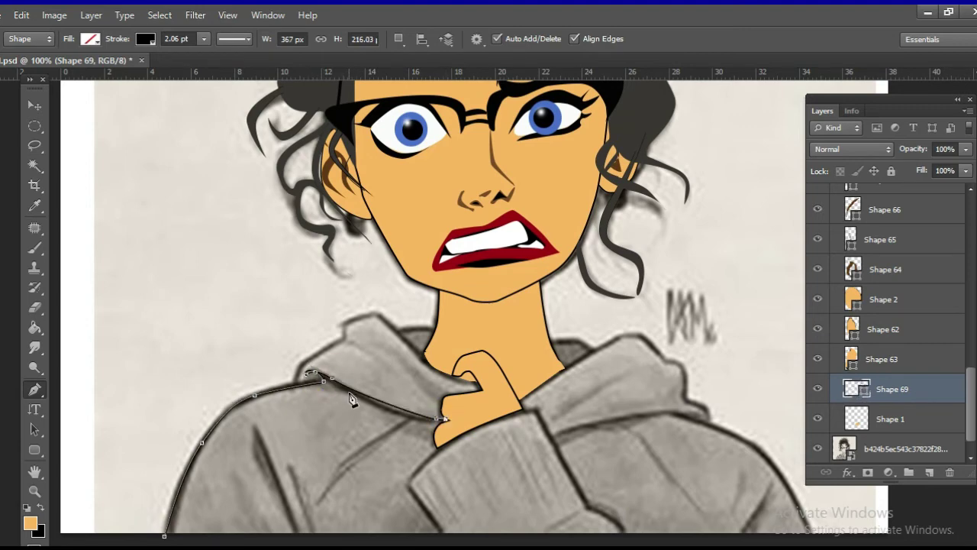
{"action": "left_click_drag", "start_coordinate": [204, 39], "coordinate": [209, 58]}
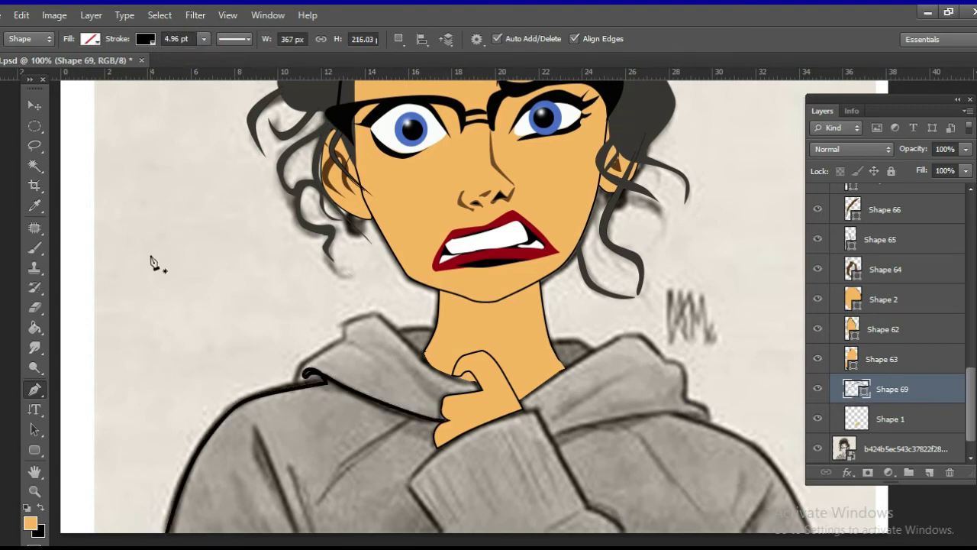
Trace a curved black outline along the hood edge down to the neck.
{"action": "left_click", "coordinate": [300, 378]}
{"action": "left_click", "coordinate": [342, 328]}
{"action": "left_click_drag", "start_coordinate": [373, 313], "coordinate": [393, 325]}
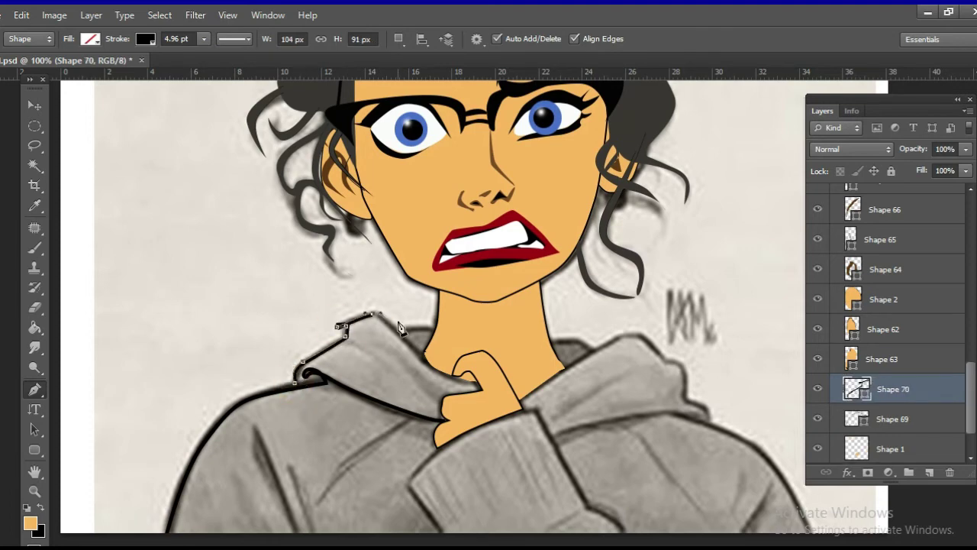
{"action": "left_click", "coordinate": [442, 379]}
{"action": "key", "text": "Escape"}
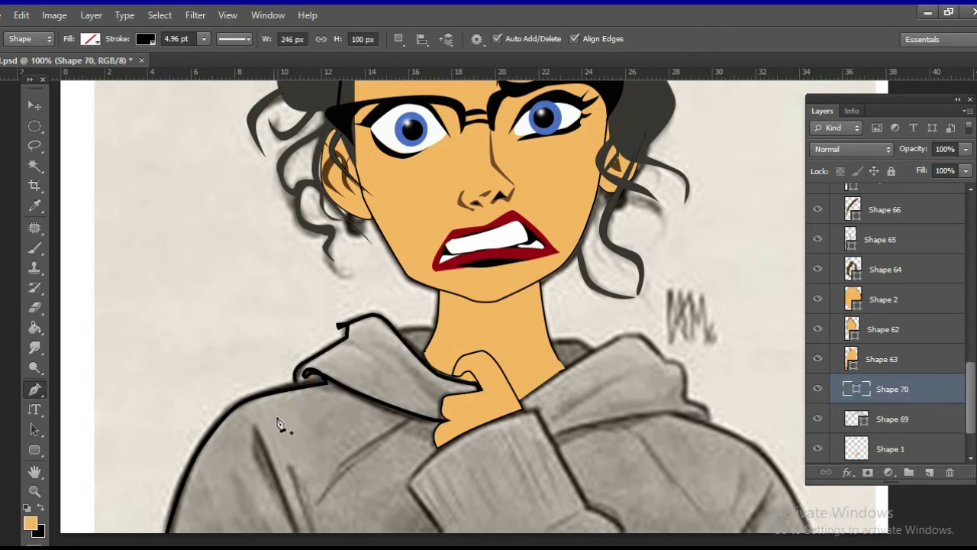
Add short black strokes near the hand and on the right collar.
{"action": "left_click", "coordinate": [396, 329]}
{"action": "left_click_drag", "start_coordinate": [419, 329], "coordinate": [432, 331]}
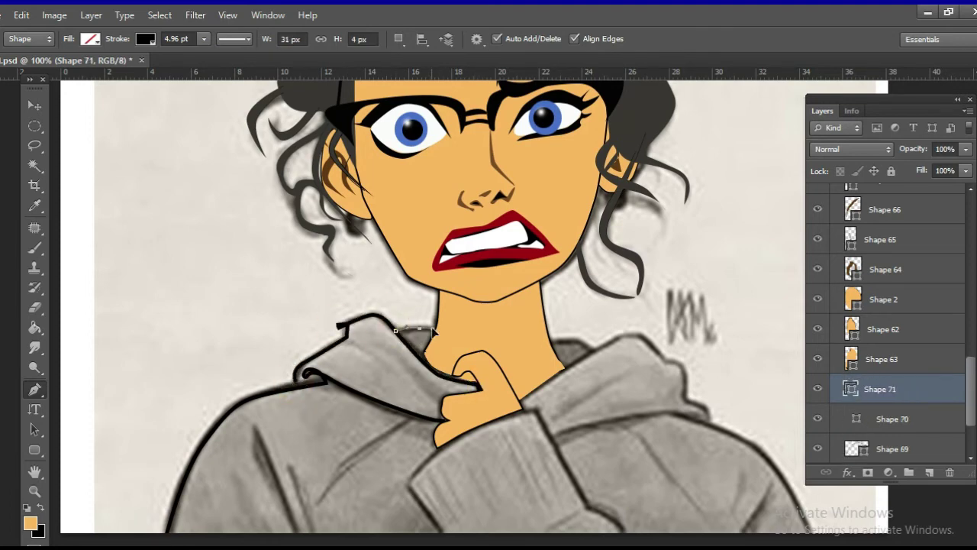
{"action": "left_click", "coordinate": [551, 341]}
{"action": "left_click", "coordinate": [574, 340]}
Trace the right hood edge from the neck down the side.
{"action": "left_click", "coordinate": [520, 402]}
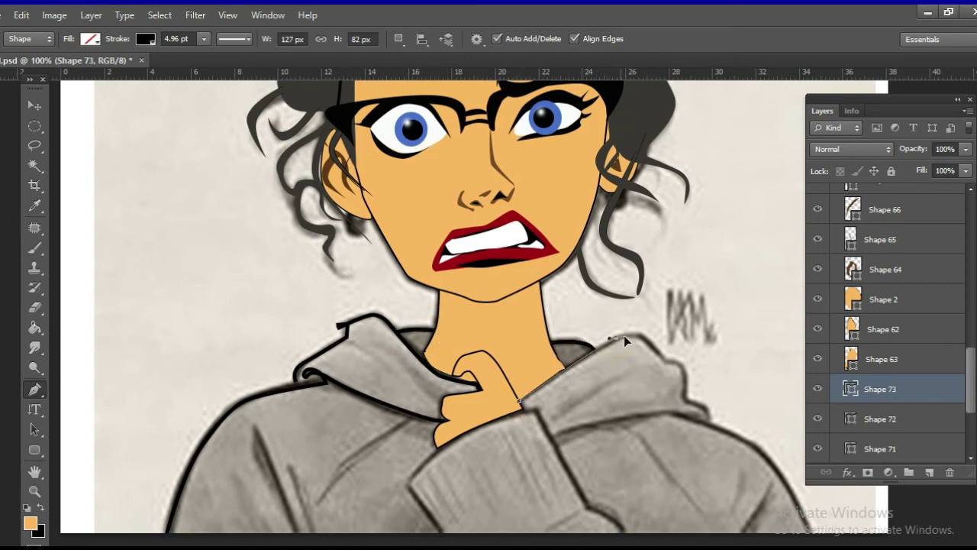
{"action": "left_click", "coordinate": [615, 336]}
{"action": "left_click", "coordinate": [665, 359]}
{"action": "left_click", "coordinate": [686, 391]}
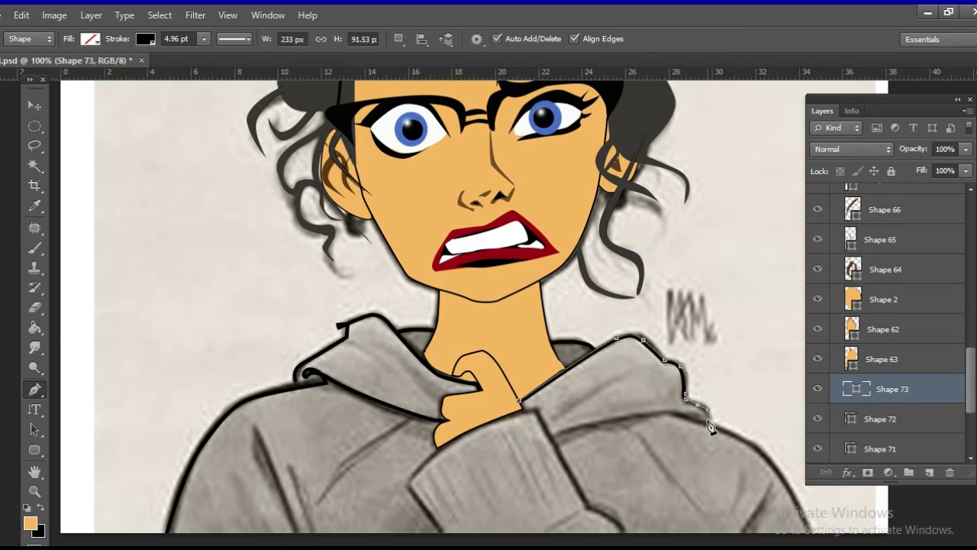
{"action": "left_click", "coordinate": [708, 422]}
{"action": "key", "text": "Escape"}
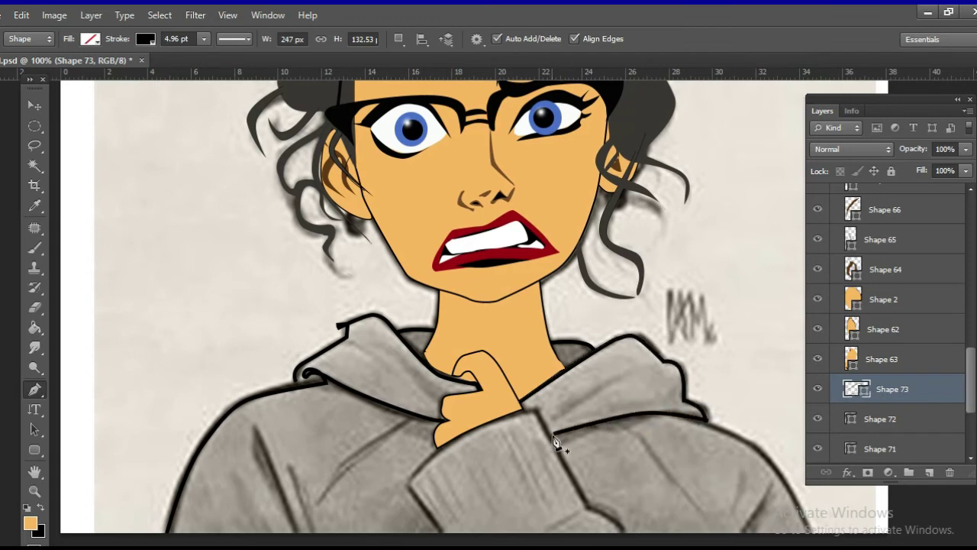
Draw a curved outline across the hoodie's chest to the right shoulder.
{"action": "left_click", "coordinate": [550, 436]}
{"action": "left_click_drag", "start_coordinate": [711, 424], "coordinate": [775, 456]}
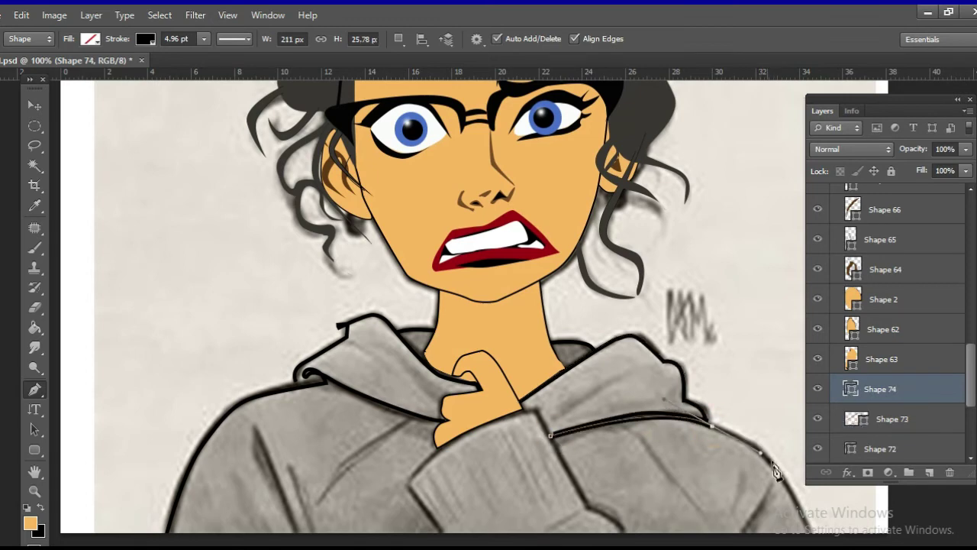
{"action": "left_click_drag", "start_coordinate": [796, 503], "coordinate": [815, 541]}
{"action": "left_click", "coordinate": [33, 107]}
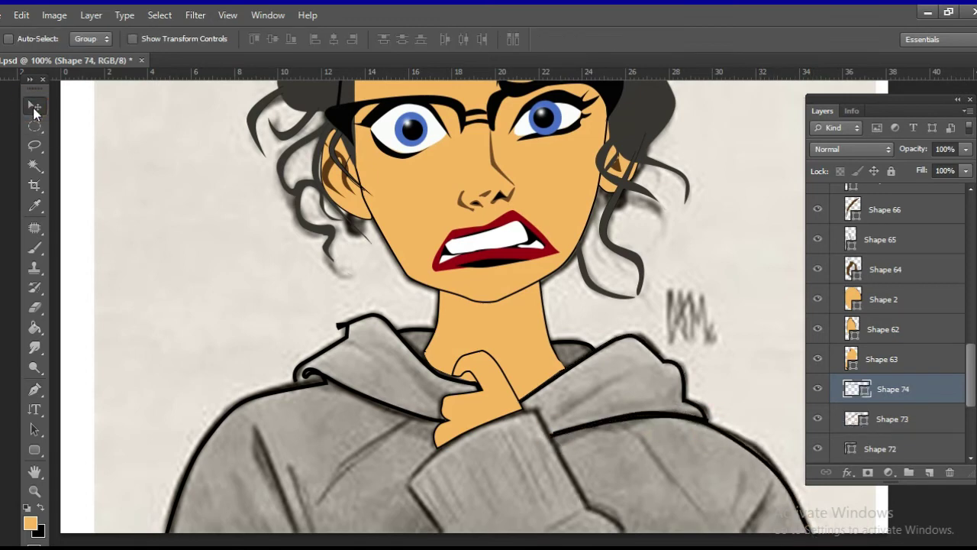
Outline the sleeve edge from beside the hand down the arm to the bottom.
{"action": "scroll", "coordinate": [950, 262], "scroll_direction": "down", "scroll_amount": 2}
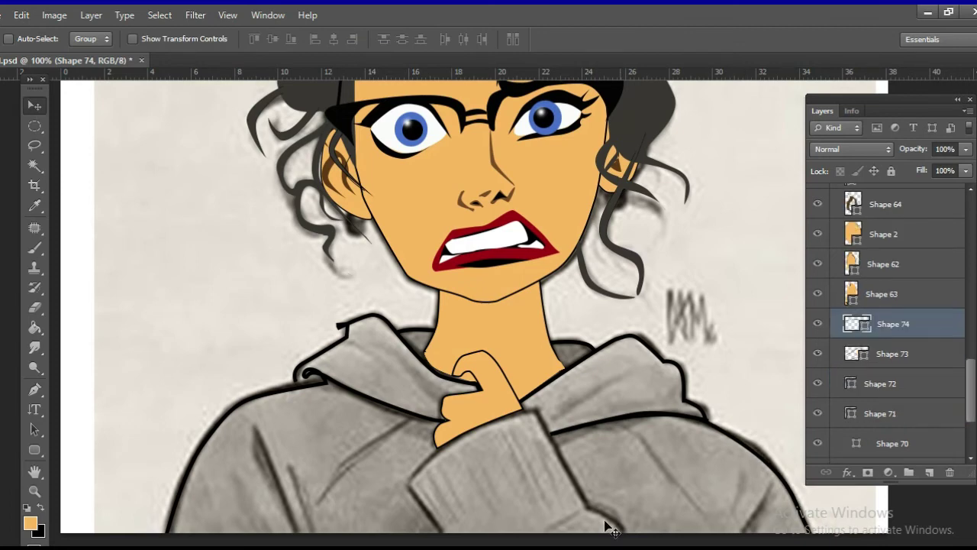
{"action": "key", "text": "p"}
{"action": "left_click", "coordinate": [626, 538]}
{"action": "left_click", "coordinate": [585, 508]}
{"action": "left_click", "coordinate": [538, 409]}
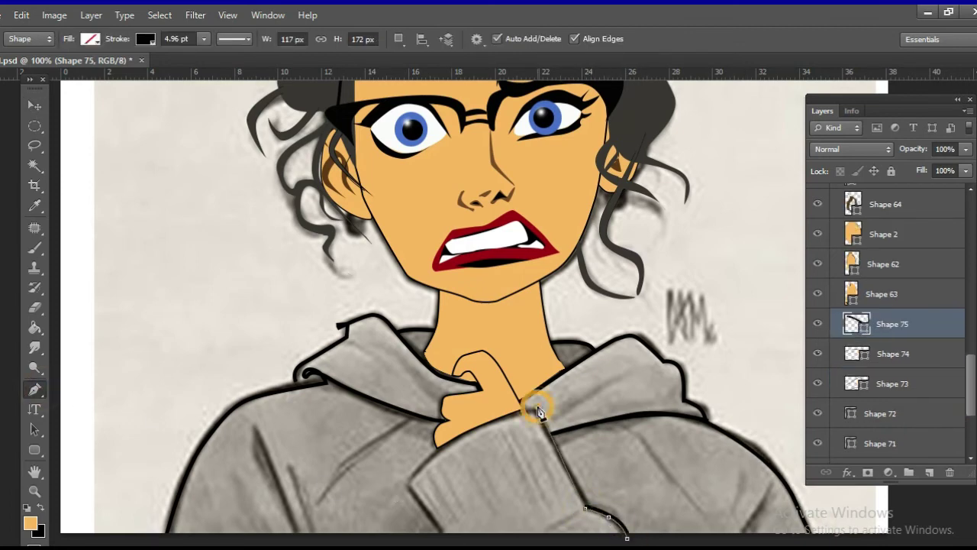
{"action": "left_click", "coordinate": [442, 436]}
{"action": "left_click", "coordinate": [403, 487]}
{"action": "left_click", "coordinate": [436, 530]}
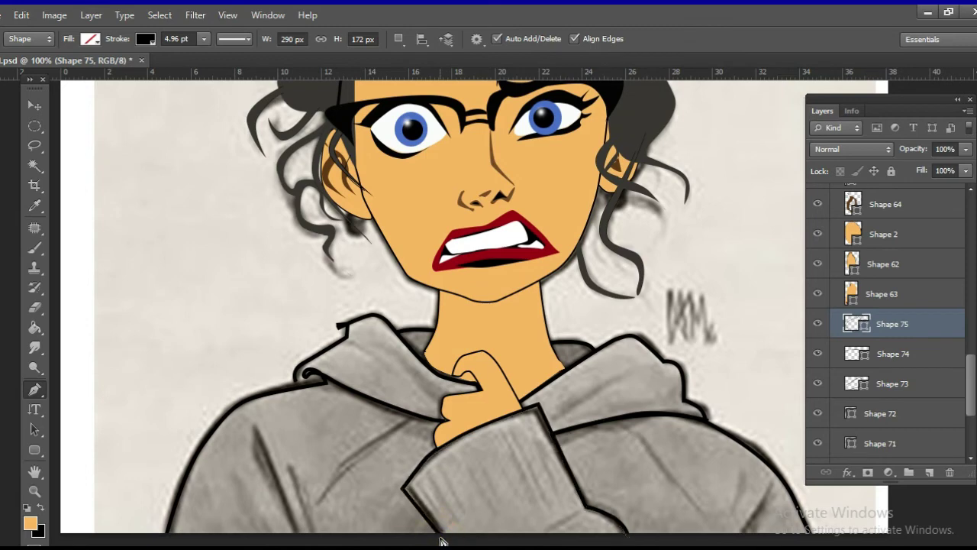
Draw a tapered black-filled crease down the hoodie's left side.
{"action": "left_click", "coordinate": [255, 430]}
{"action": "left_click", "coordinate": [292, 533]}
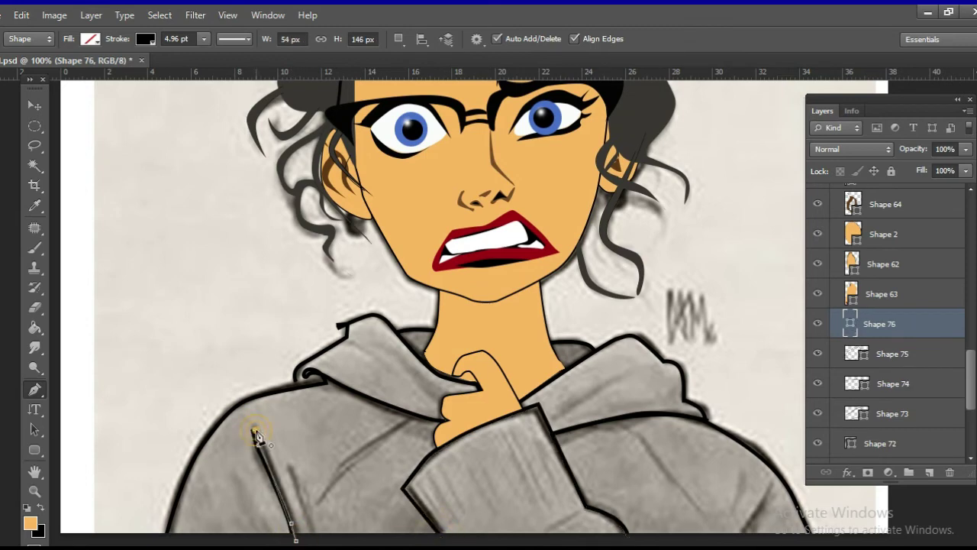
{"action": "left_click", "coordinate": [90, 39]}
{"action": "left_click", "coordinate": [15, 113]}
{"action": "left_click", "coordinate": [399, 356]}
{"action": "left_click", "coordinate": [255, 429]}
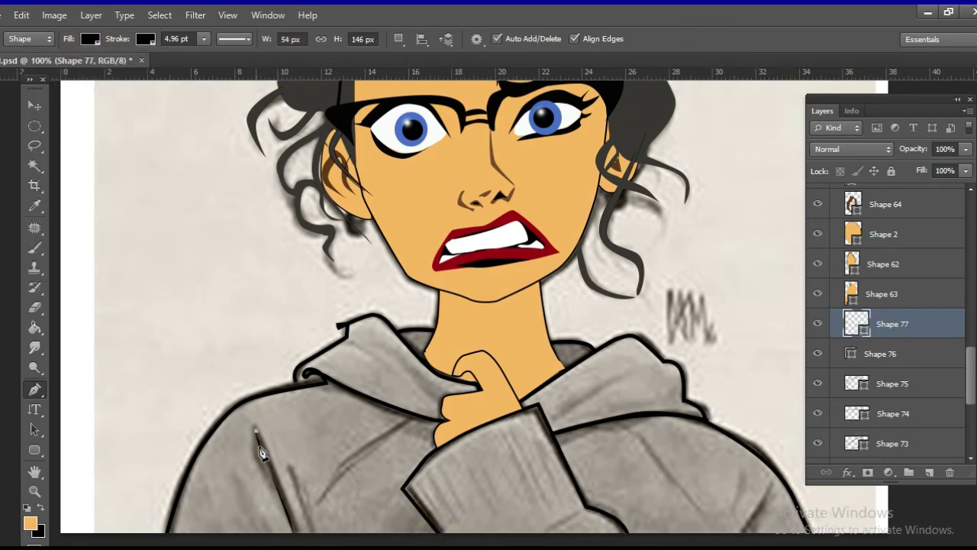
{"action": "left_click", "coordinate": [293, 536]}
{"action": "left_click_drag", "start_coordinate": [258, 429], "coordinate": [259, 437]}
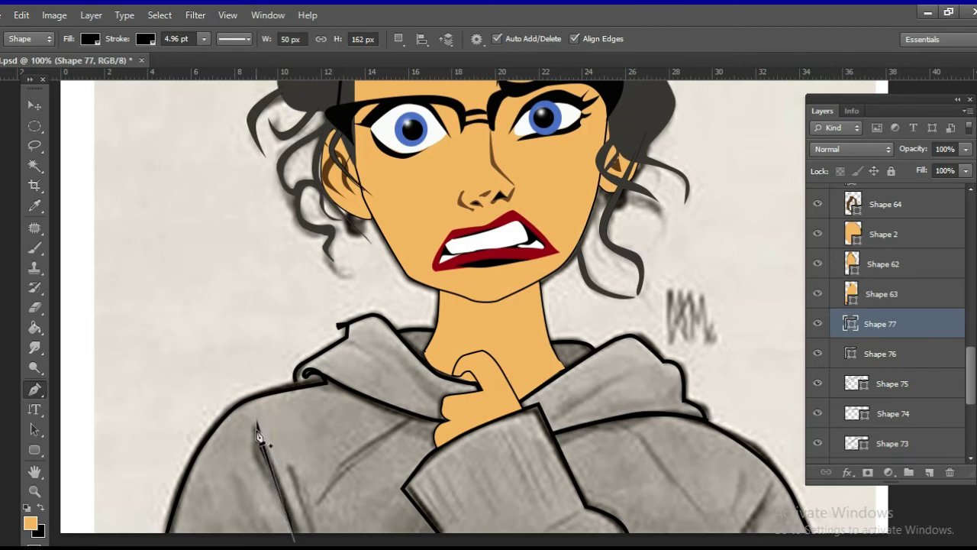
Add black fold lines across the hoodie body, toward the sleeve and on the right side.
{"action": "left_click", "coordinate": [290, 467]}
{"action": "left_click", "coordinate": [315, 535]}
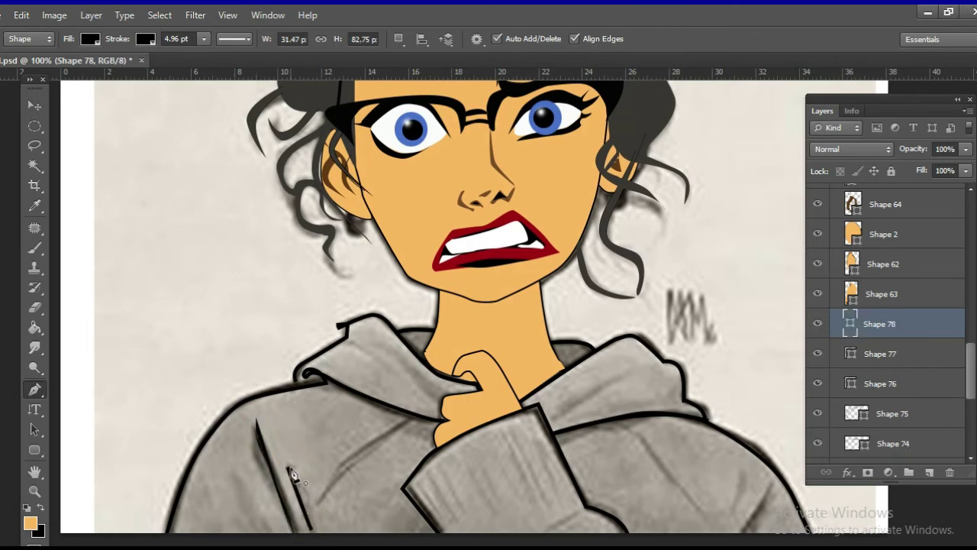
{"action": "left_click", "coordinate": [334, 469]}
{"action": "left_click", "coordinate": [412, 418]}
{"action": "left_click", "coordinate": [313, 506]}
{"action": "left_click", "coordinate": [395, 441]}
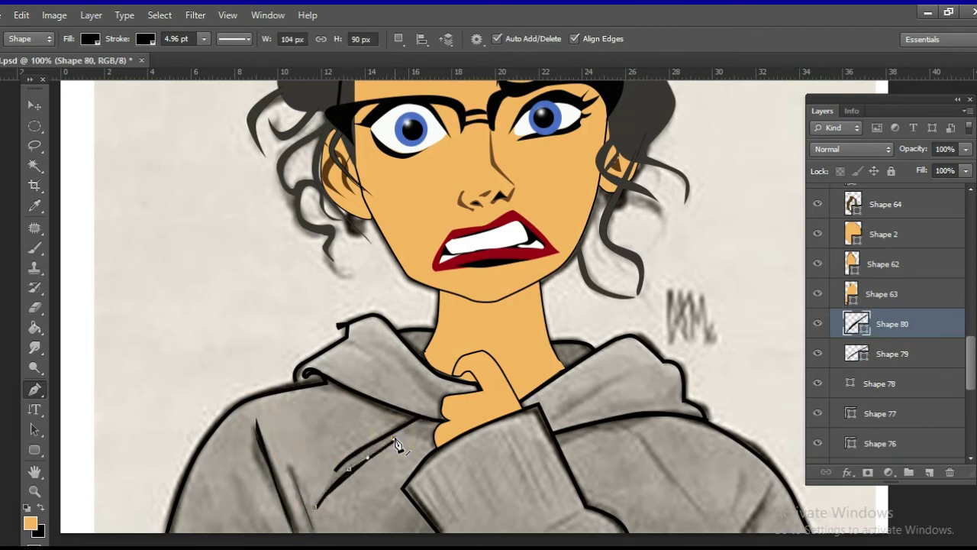
{"action": "left_click", "coordinate": [611, 422]}
{"action": "left_click", "coordinate": [714, 528]}
{"action": "left_click", "coordinate": [769, 482]}
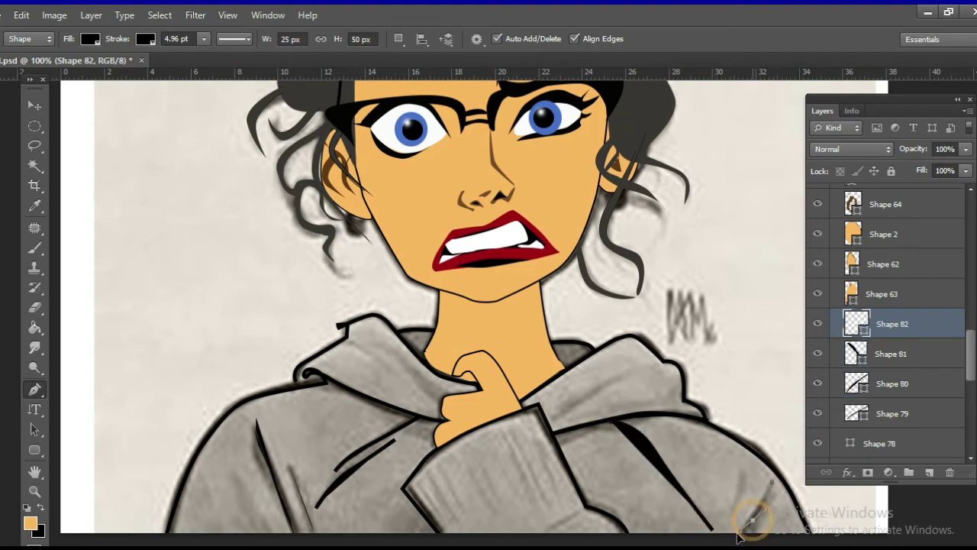
{"action": "left_click", "coordinate": [752, 517]}
Draw a small unstroked crease at lower right, then a black-outline, unfilled line on the cuff.
{"action": "left_click", "coordinate": [152, 42]}
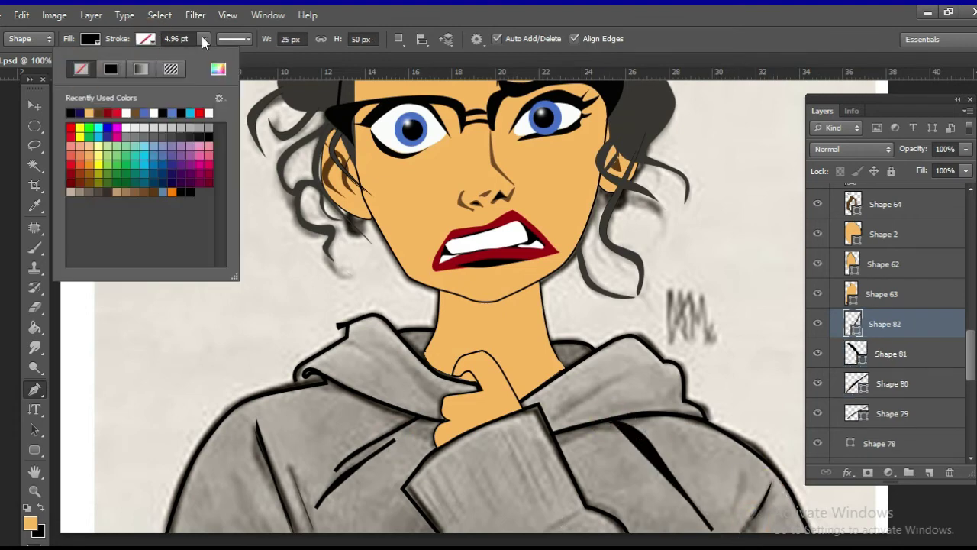
{"action": "left_click", "coordinate": [578, 514]}
{"action": "left_click", "coordinate": [540, 534]}
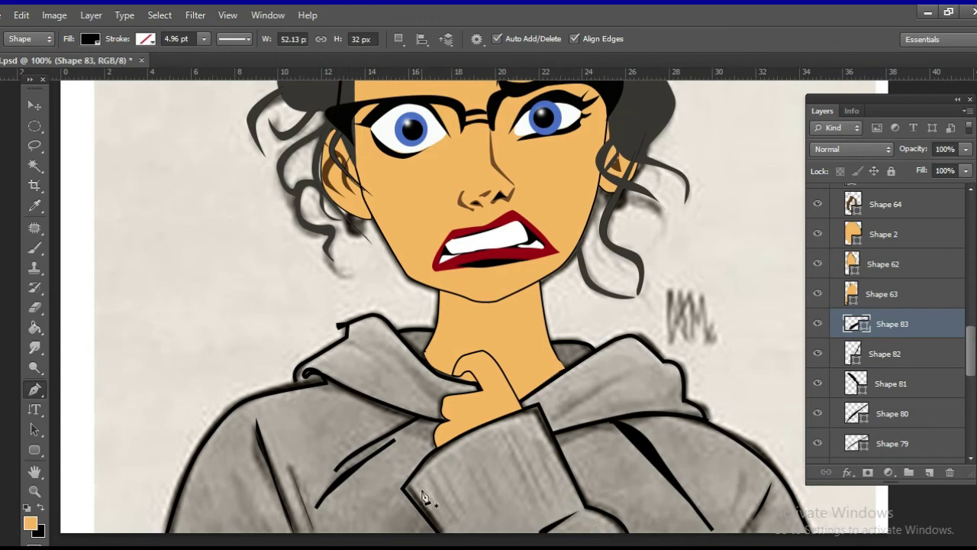
{"action": "left_click", "coordinate": [145, 42]}
{"action": "left_click", "coordinate": [76, 105]}
{"action": "left_click", "coordinate": [91, 38]}
{"action": "left_click", "coordinate": [27, 66]}
{"action": "left_click", "coordinate": [412, 482]}
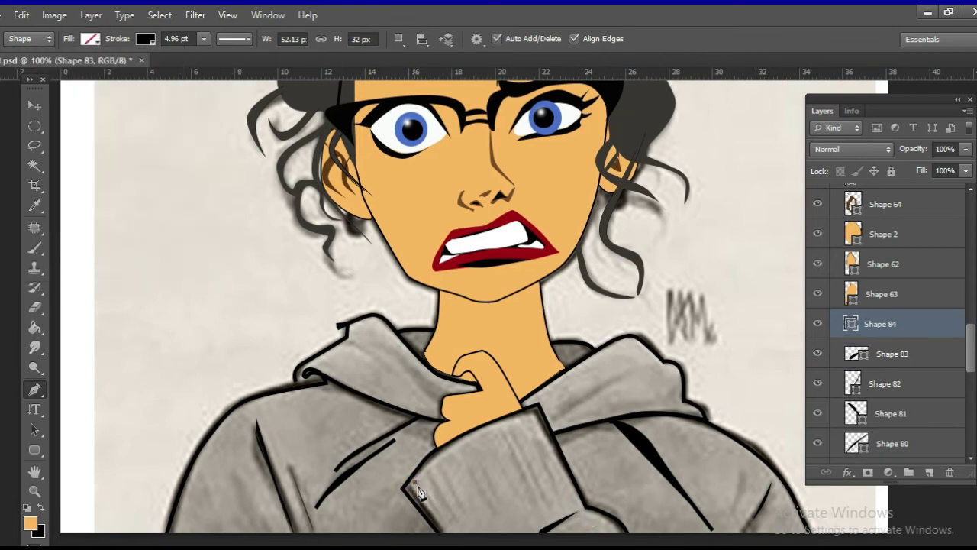
{"action": "left_click", "coordinate": [447, 531]}
Thin the stroke to 2.65 pt and draw the first three ribbing lines on the cuff.
{"action": "left_click_drag", "start_coordinate": [202, 58], "coordinate": [193, 56]}
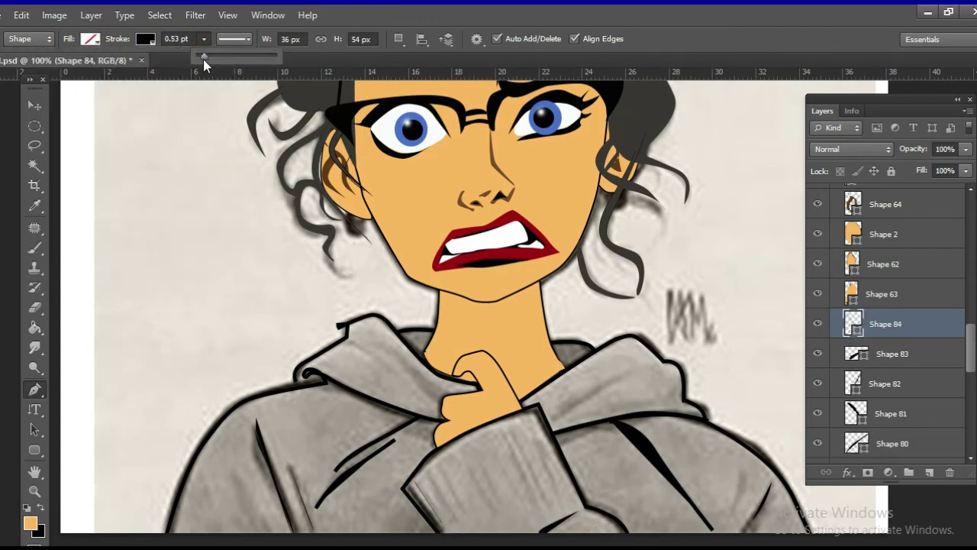
{"action": "left_click", "coordinate": [412, 486]}
{"action": "left_click", "coordinate": [523, 421]}
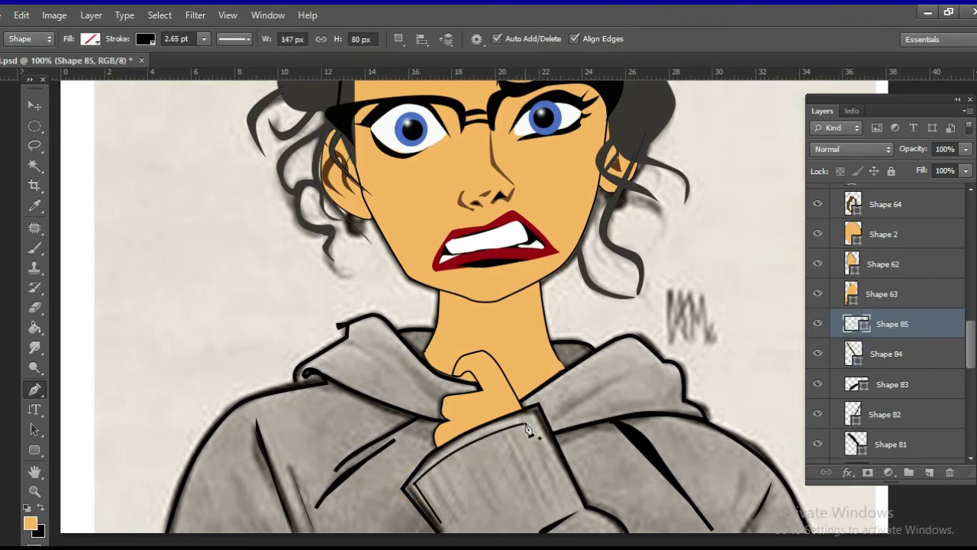
{"action": "left_click", "coordinate": [432, 477]}
{"action": "left_click", "coordinate": [457, 524]}
{"action": "left_click", "coordinate": [449, 464]}
{"action": "left_click", "coordinate": [477, 532]}
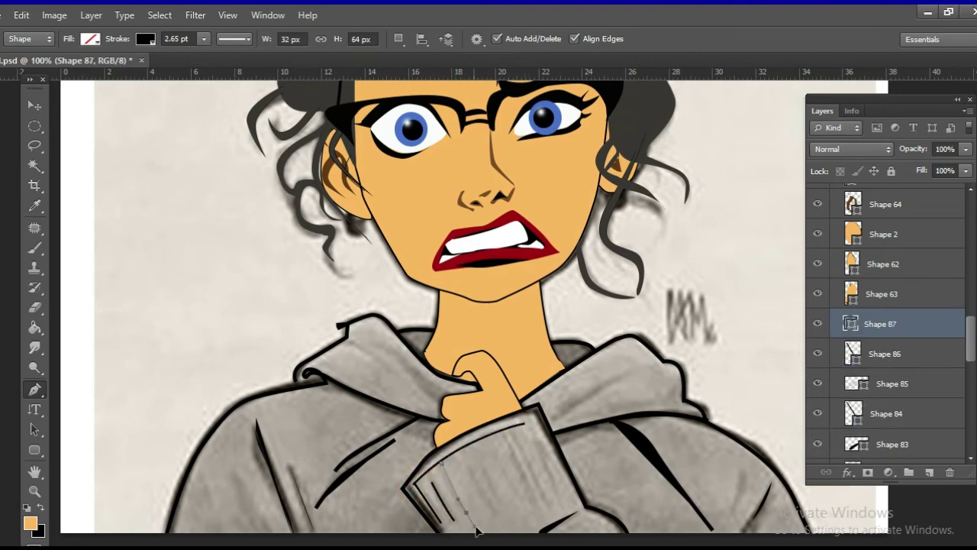
Add four more cuff ribbing lines and zoom out to view the whole portrait.
{"action": "left_click", "coordinate": [467, 457]}
{"action": "left_click", "coordinate": [508, 530]}
{"action": "left_click", "coordinate": [480, 457]}
{"action": "left_click", "coordinate": [516, 519]}
{"action": "left_click", "coordinate": [501, 436]}
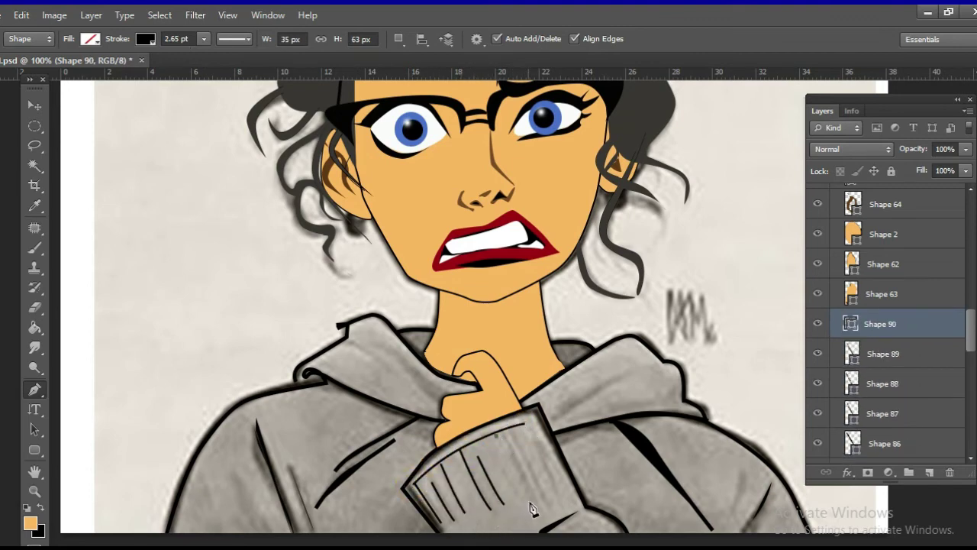
{"action": "left_click", "coordinate": [540, 507]}
{"action": "left_click", "coordinate": [533, 435]}
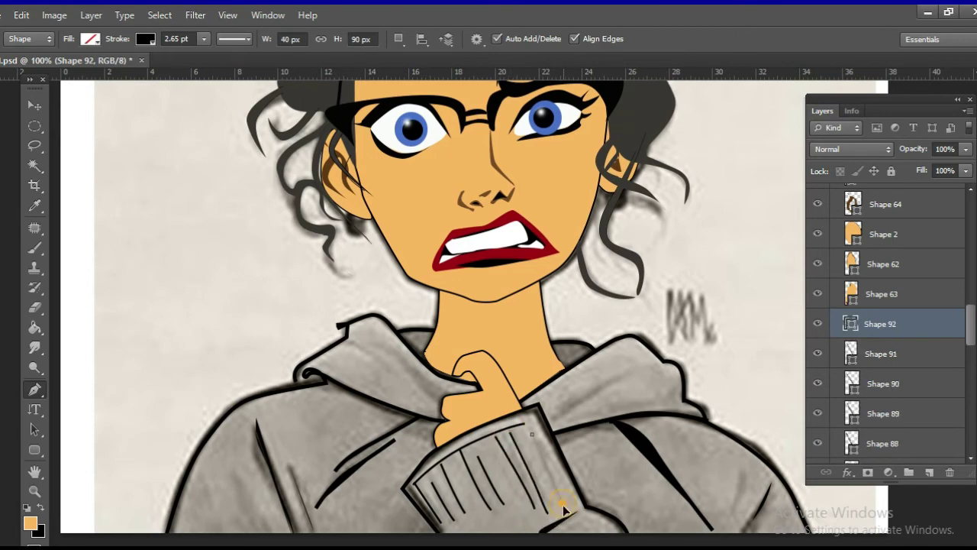
{"action": "left_click", "coordinate": [572, 506]}
{"action": "key", "text": "ctrl+minus"}
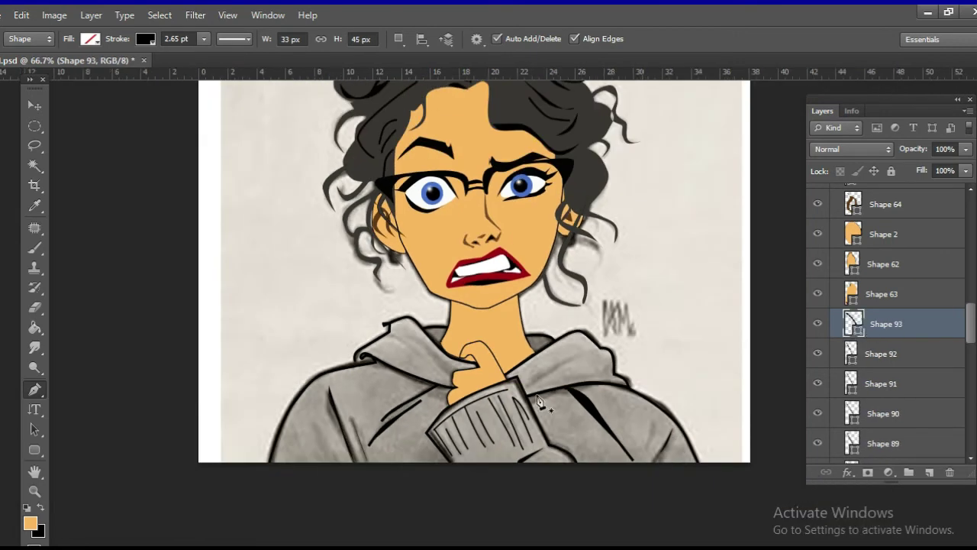
{"action": "left_click", "coordinate": [90, 38]}
Switch to a navy fill with no stroke and add two shadows at the hoodie's lower left.
{"action": "left_click", "coordinate": [120, 178]}
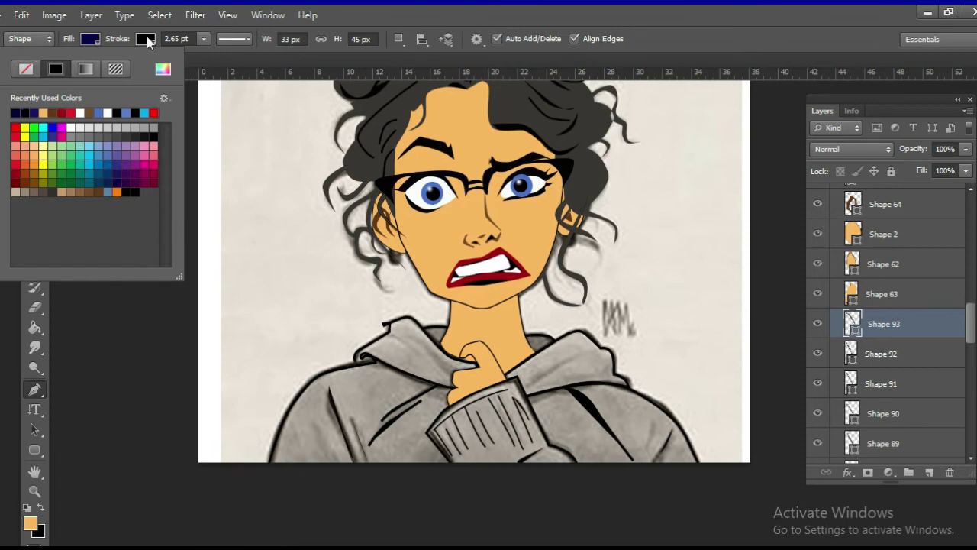
{"action": "left_click", "coordinate": [147, 38]}
{"action": "left_click", "coordinate": [81, 68]}
{"action": "left_click", "coordinate": [321, 429]}
{"action": "left_click", "coordinate": [344, 464]}
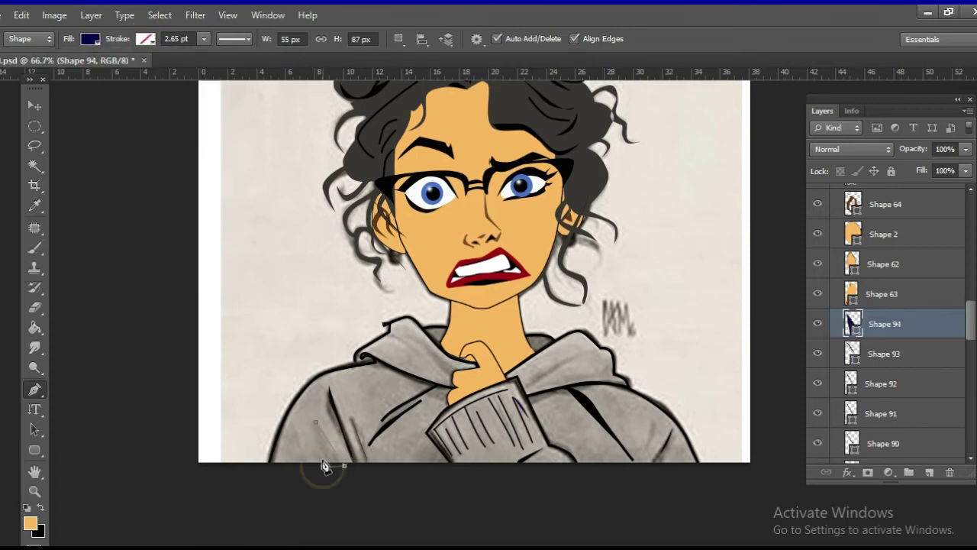
{"action": "left_click", "coordinate": [294, 425]}
{"action": "left_click", "coordinate": [306, 460]}
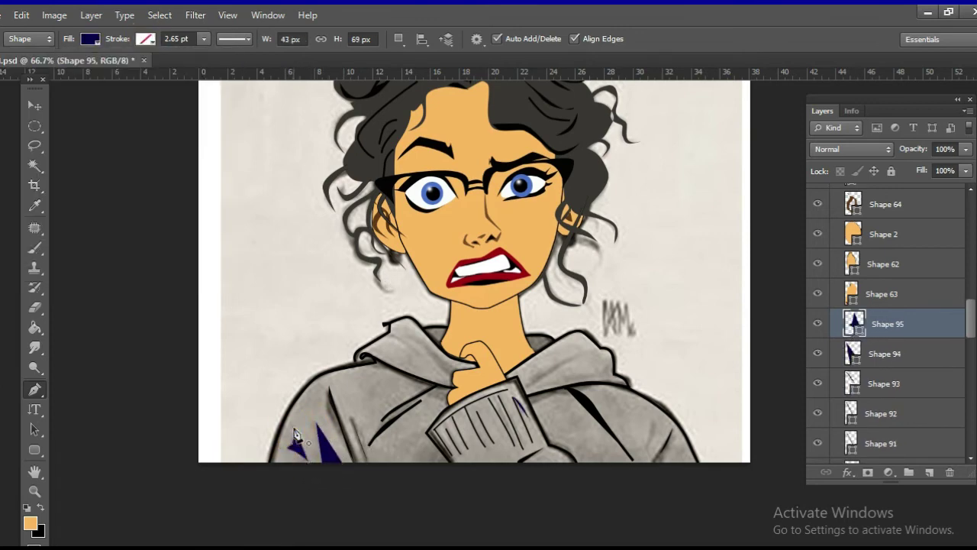
Add navy shadows along the right shoulder, the right side, and below the cuff.
{"action": "left_click", "coordinate": [530, 402]}
{"action": "left_click", "coordinate": [576, 392]}
{"action": "left_click", "coordinate": [600, 384]}
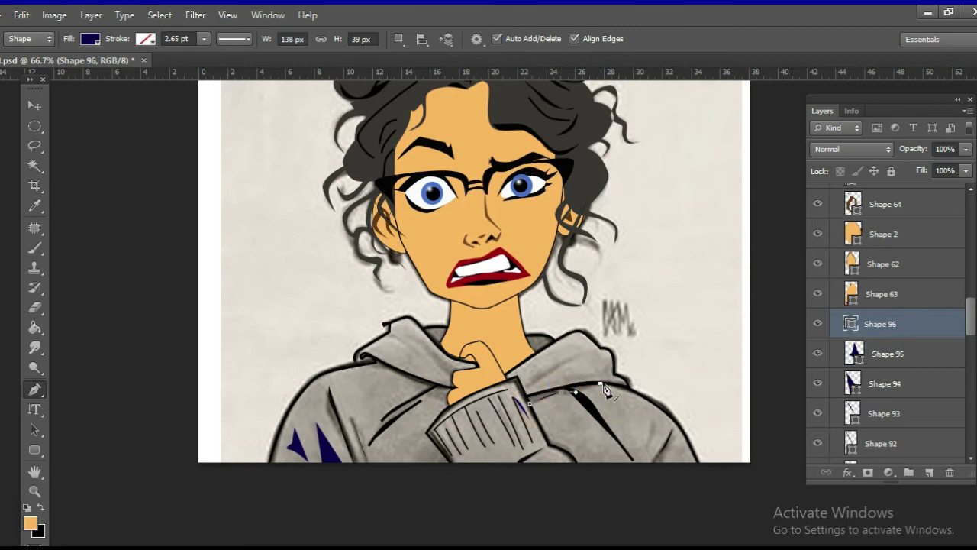
{"action": "left_click", "coordinate": [523, 398]}
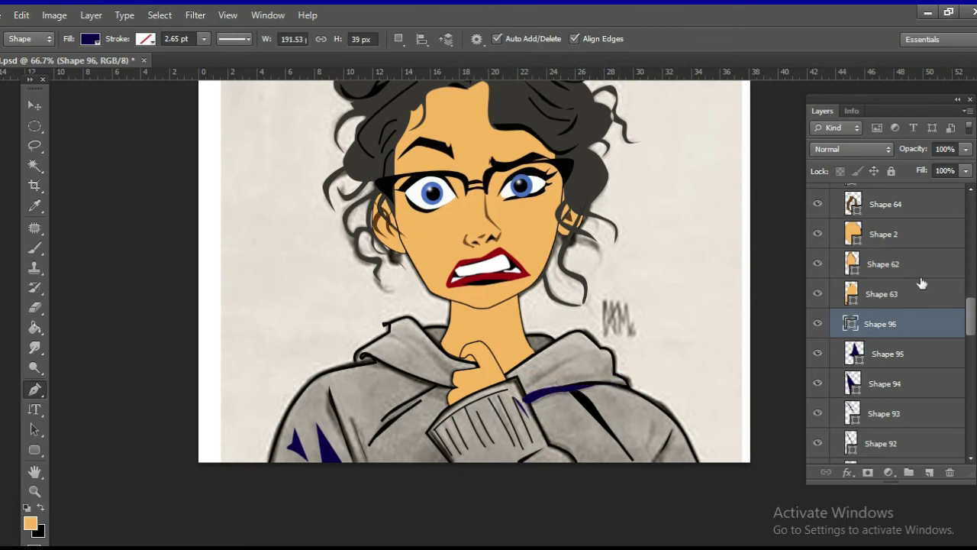
{"action": "left_click", "coordinate": [648, 416]}
{"action": "left_click", "coordinate": [643, 450]}
{"action": "left_click", "coordinate": [654, 416]}
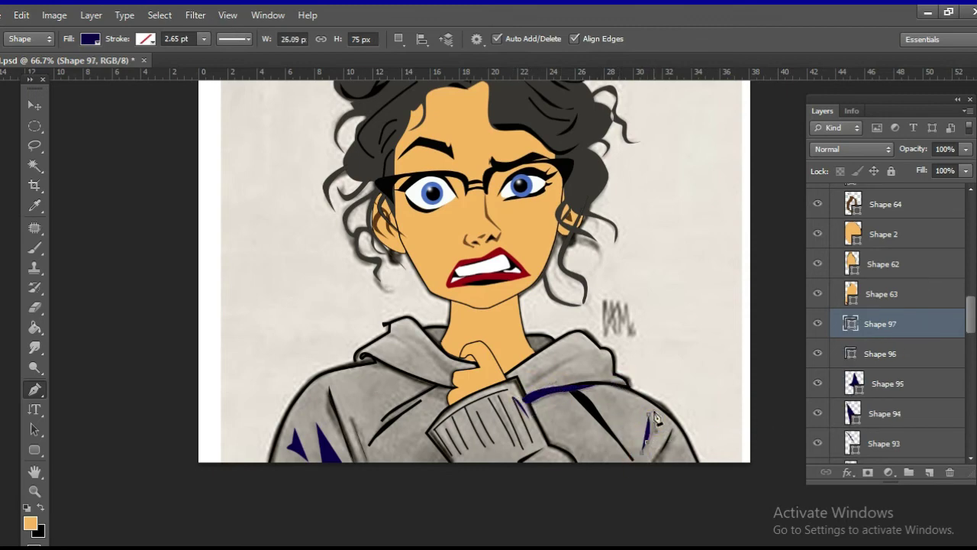
{"action": "left_click", "coordinate": [541, 463]}
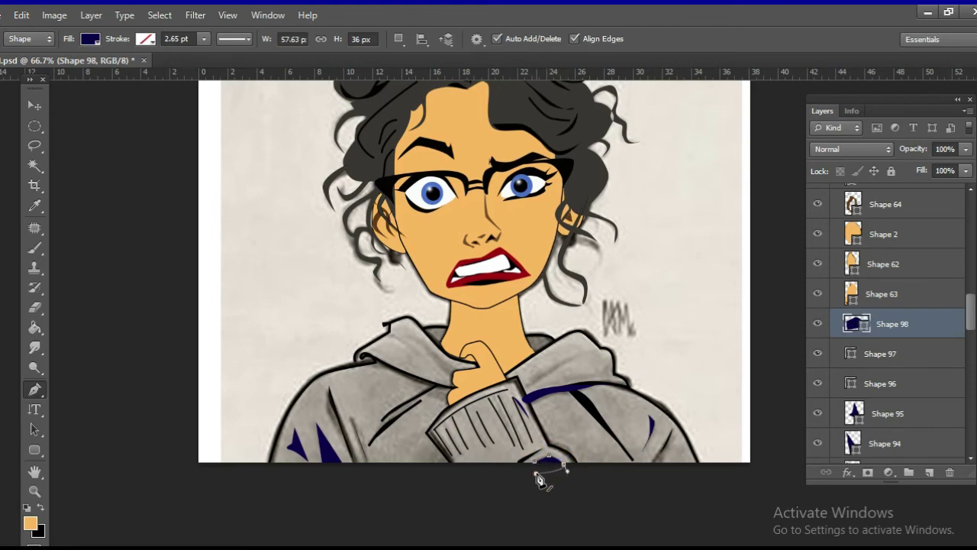
Shade above the sleeve and inside the left hood fold with navy shapes.
{"action": "left_click", "coordinate": [525, 385]}
{"action": "left_click", "coordinate": [585, 360]}
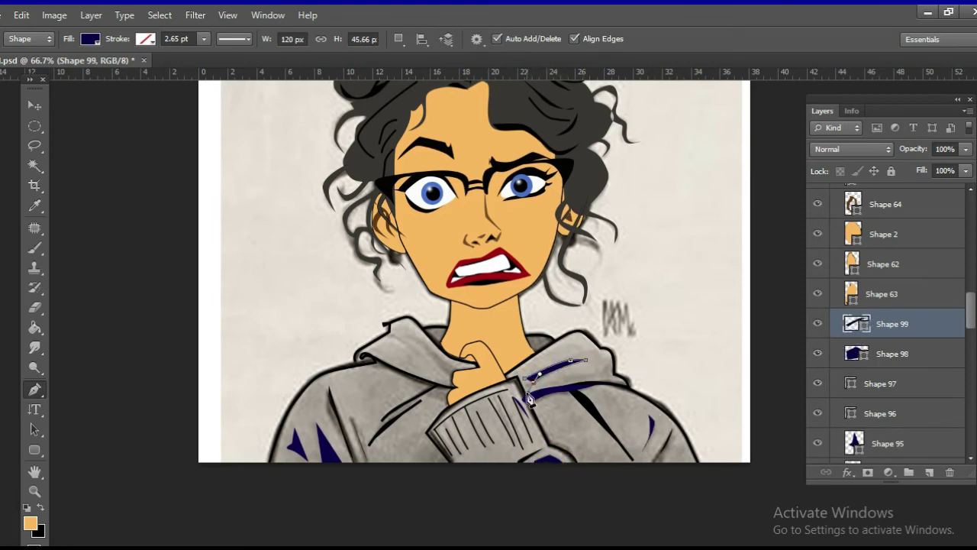
{"action": "left_click", "coordinate": [527, 387]}
{"action": "left_click_drag", "start_coordinate": [386, 333], "coordinate": [448, 390]}
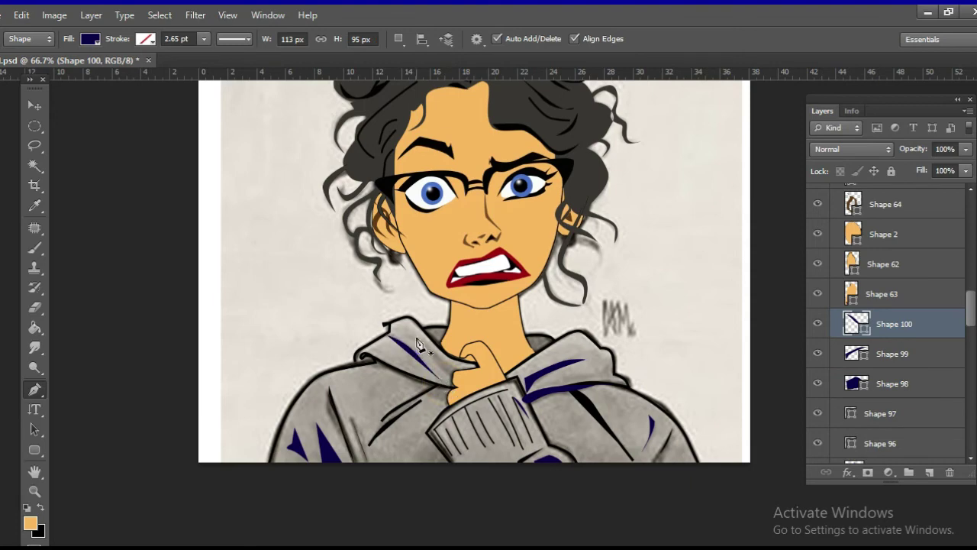
{"action": "left_click", "coordinate": [405, 334]}
{"action": "left_click", "coordinate": [454, 376]}
{"action": "left_click", "coordinate": [435, 360]}
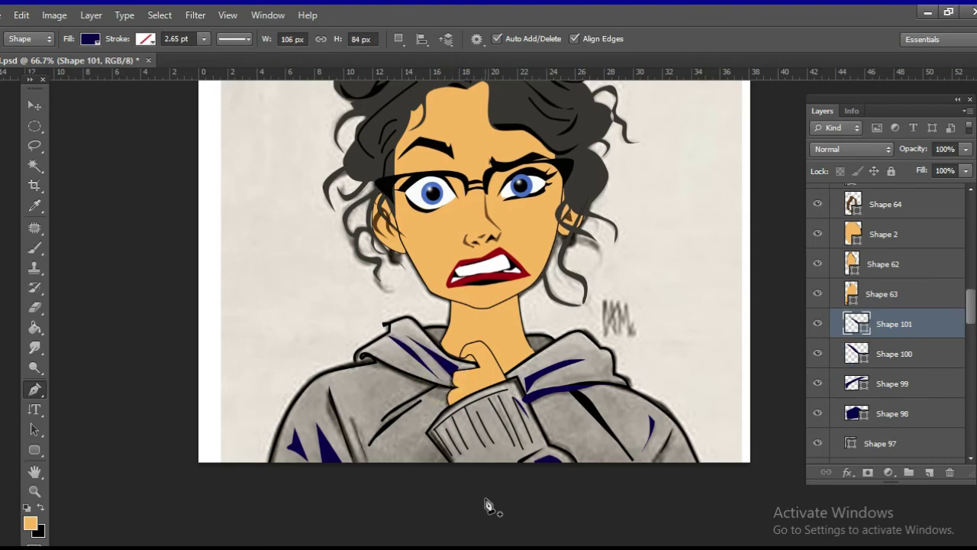
Add navy shadows at both sides of the neckline and create a new empty layer.
{"action": "left_click", "coordinate": [424, 327]}
{"action": "left_click", "coordinate": [456, 357]}
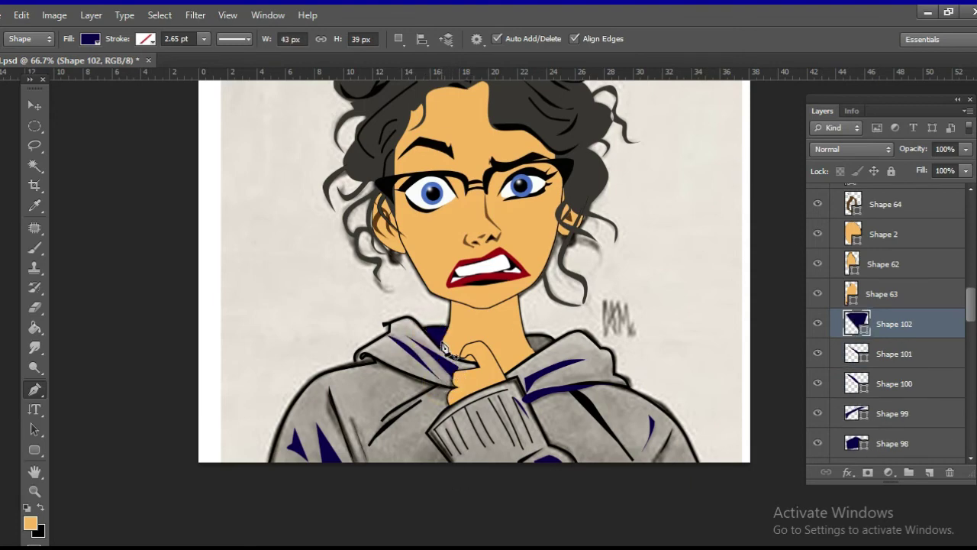
{"action": "left_click", "coordinate": [424, 327]}
{"action": "left_click", "coordinate": [540, 358]}
{"action": "left_click", "coordinate": [553, 342]}
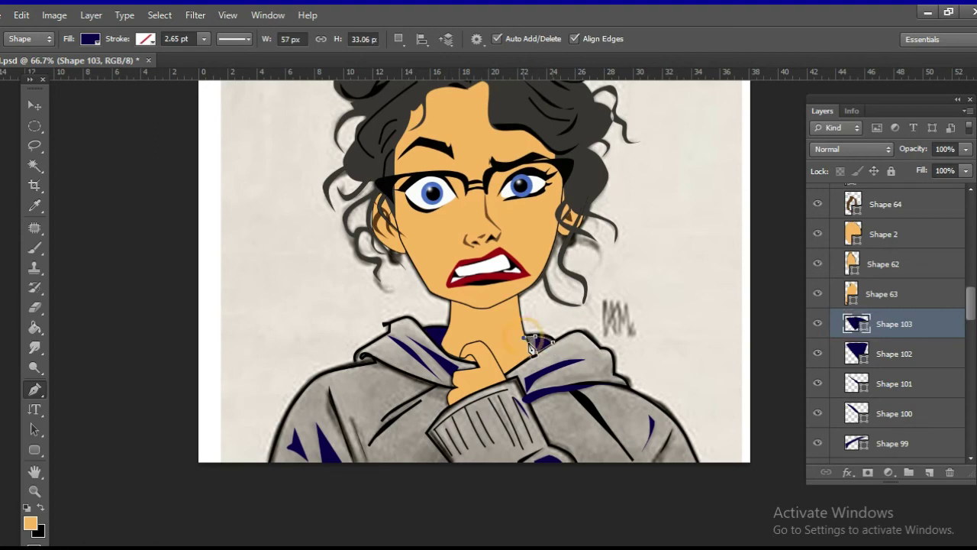
{"action": "left_click", "coordinate": [90, 39]}
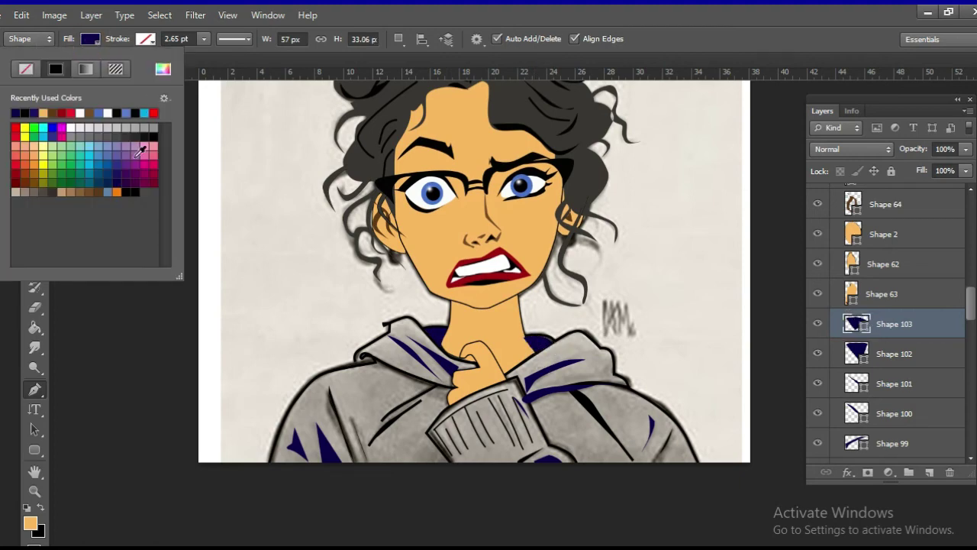
{"action": "left_click", "coordinate": [197, 195]}
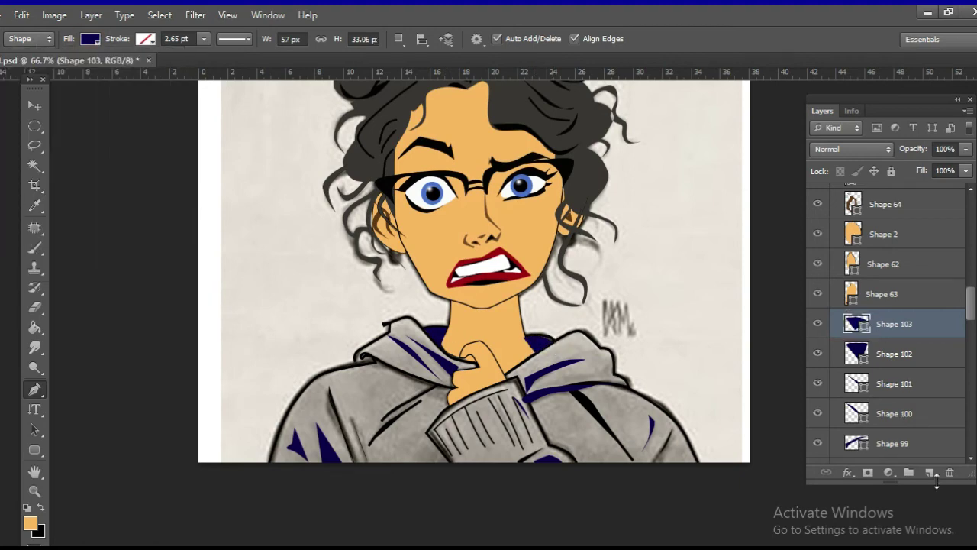
{"action": "left_click", "coordinate": [929, 472]}
With a blue fill, trace the hoodie from the left shoulder up around the hood to the chin.
{"action": "left_click", "coordinate": [90, 42]}
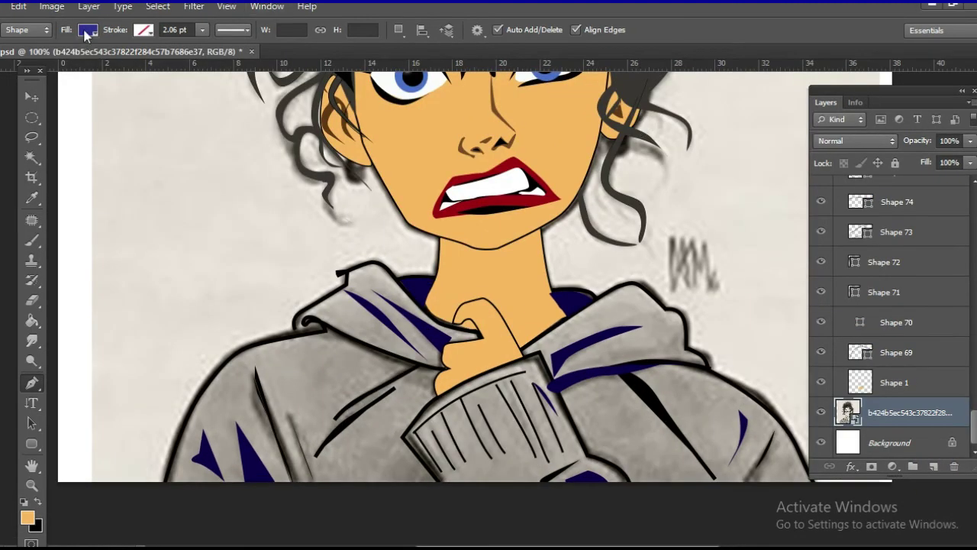
{"action": "left_click", "coordinate": [87, 30]}
{"action": "left_click", "coordinate": [164, 487]}
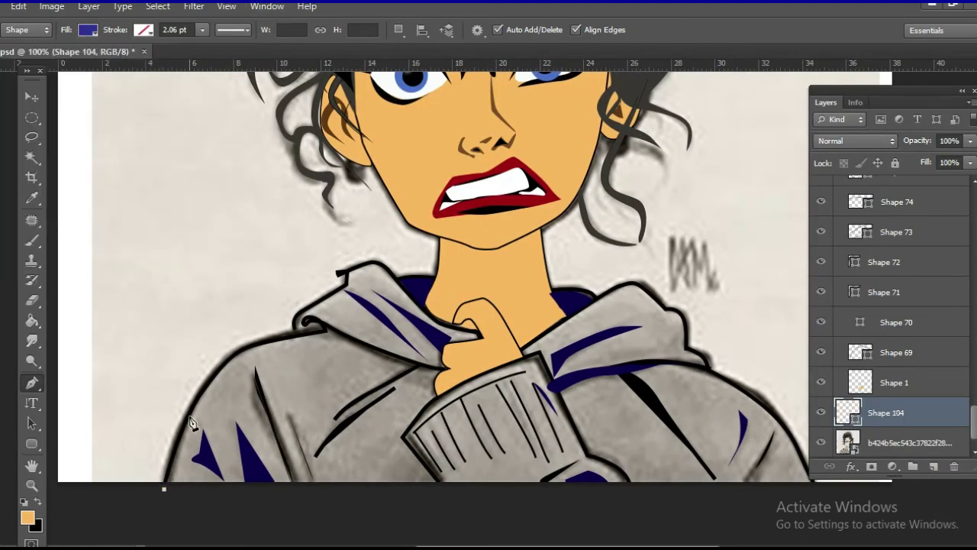
{"action": "left_click", "coordinate": [191, 412]}
{"action": "left_click", "coordinate": [242, 350]}
{"action": "left_click", "coordinate": [315, 332]}
{"action": "left_click", "coordinate": [298, 315]}
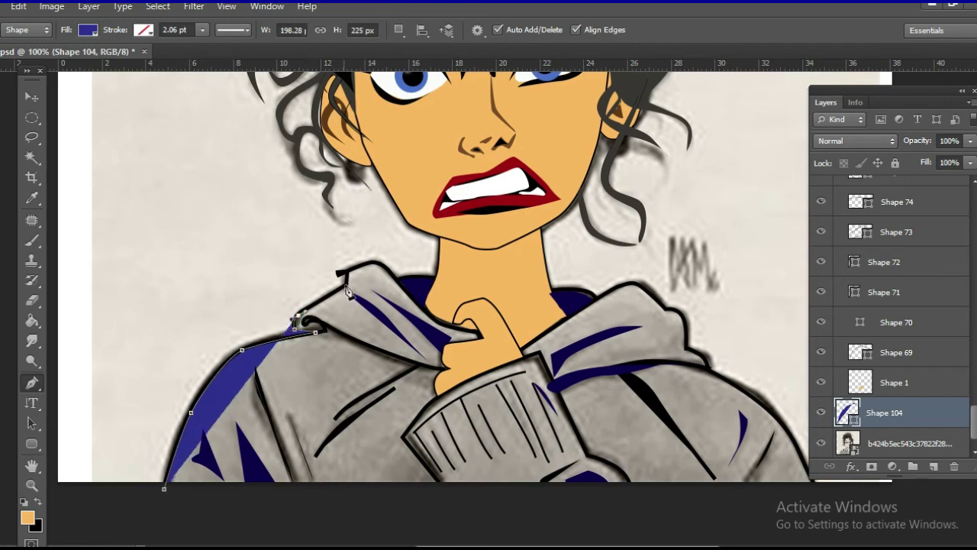
{"action": "left_click", "coordinate": [347, 272]}
{"action": "left_click", "coordinate": [378, 262]}
{"action": "left_click", "coordinate": [431, 315]}
{"action": "left_click", "coordinate": [478, 332]}
Continue the blue hoodie shape around the right hood and shoulder and close it below.
{"action": "left_click", "coordinate": [522, 351]}
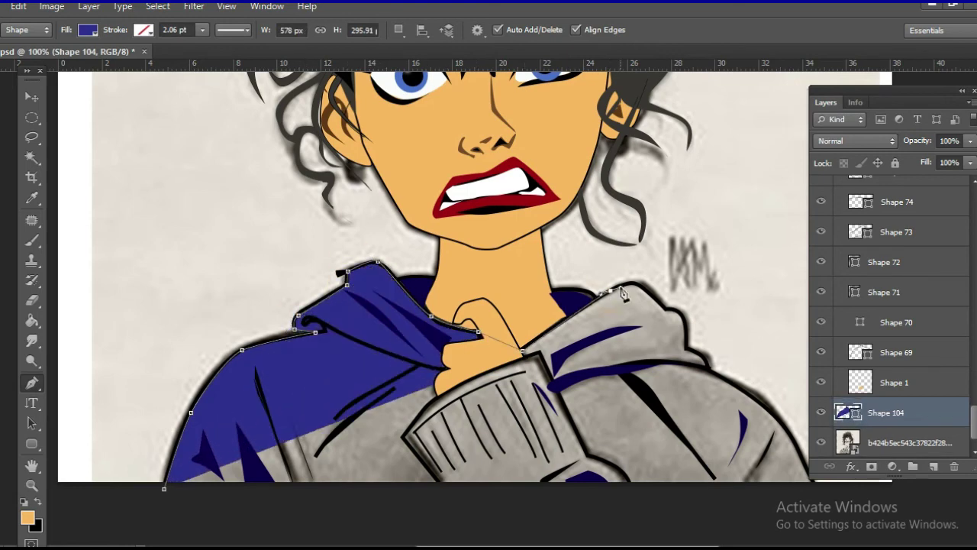
{"action": "left_click", "coordinate": [611, 290]}
{"action": "left_click", "coordinate": [649, 295]}
{"action": "left_click", "coordinate": [685, 326]}
{"action": "left_click", "coordinate": [686, 347]}
{"action": "left_click_drag", "start_coordinate": [708, 368], "coordinate": [708, 377]}
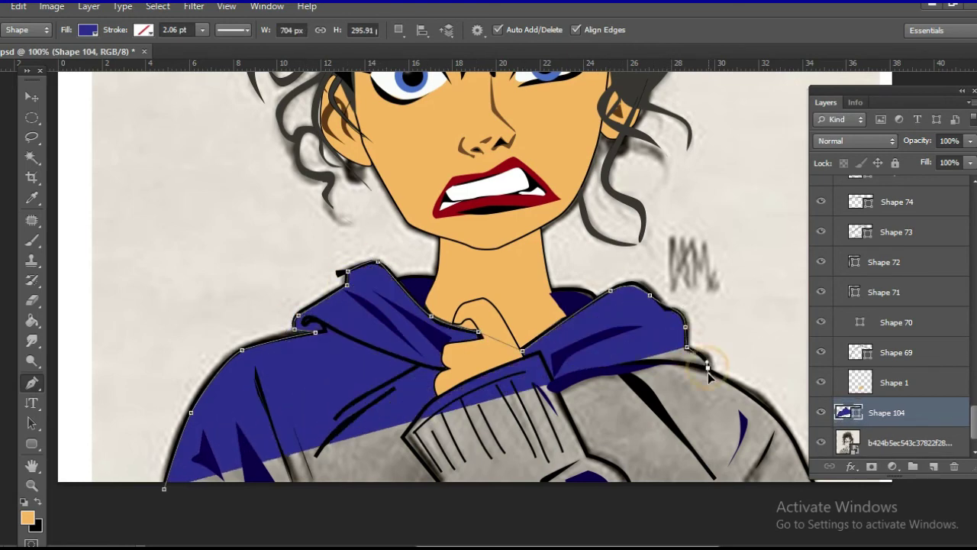
{"action": "left_click", "coordinate": [732, 384]}
{"action": "left_click_drag", "start_coordinate": [900, 90], "coordinate": [131, 90]}
{"action": "left_click", "coordinate": [814, 506]}
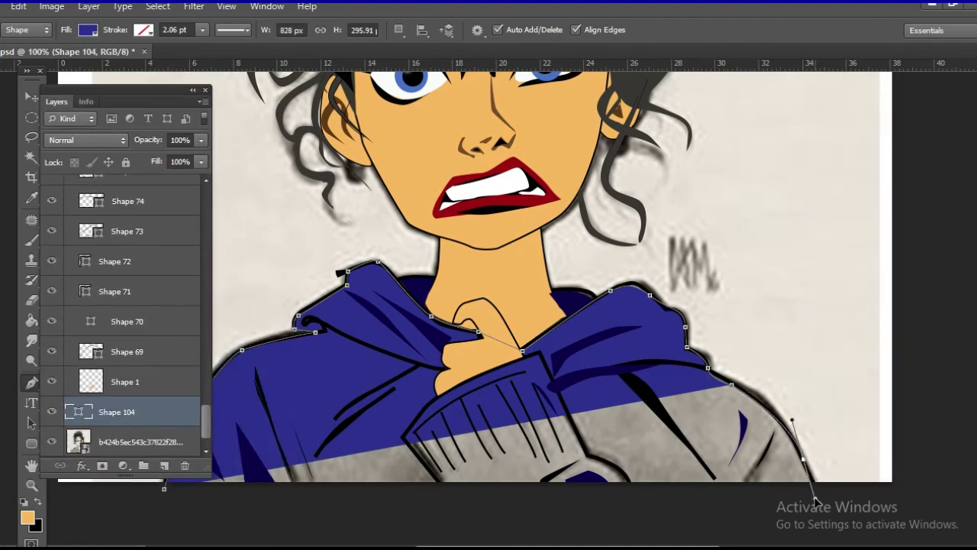
{"action": "left_click", "coordinate": [589, 525]}
{"action": "left_click", "coordinate": [791, 458]}
{"action": "left_click", "coordinate": [801, 458]}
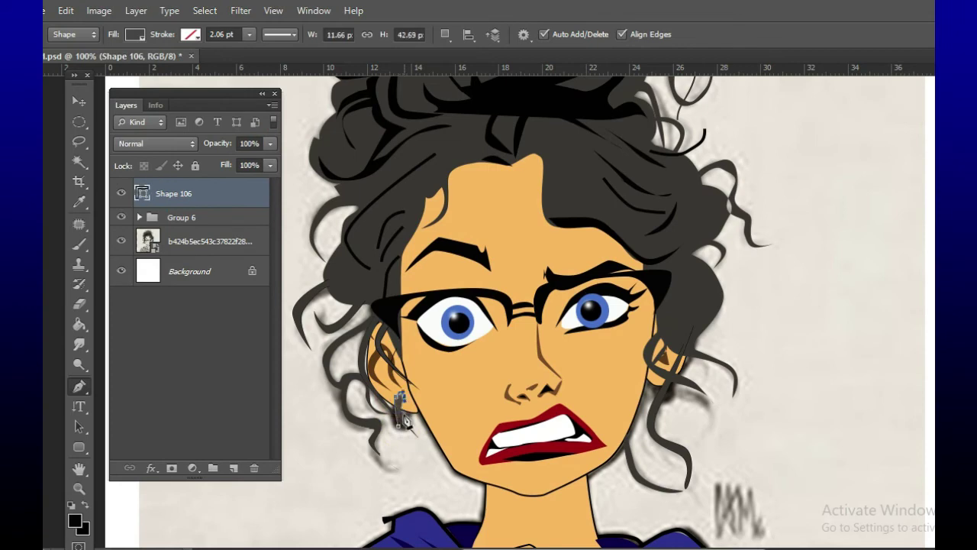
Duplicate the earring stem, flip it horizontally, and place the copy on the right ear.
{"action": "left_click_drag", "start_coordinate": [246, 196], "coordinate": [234, 467]}
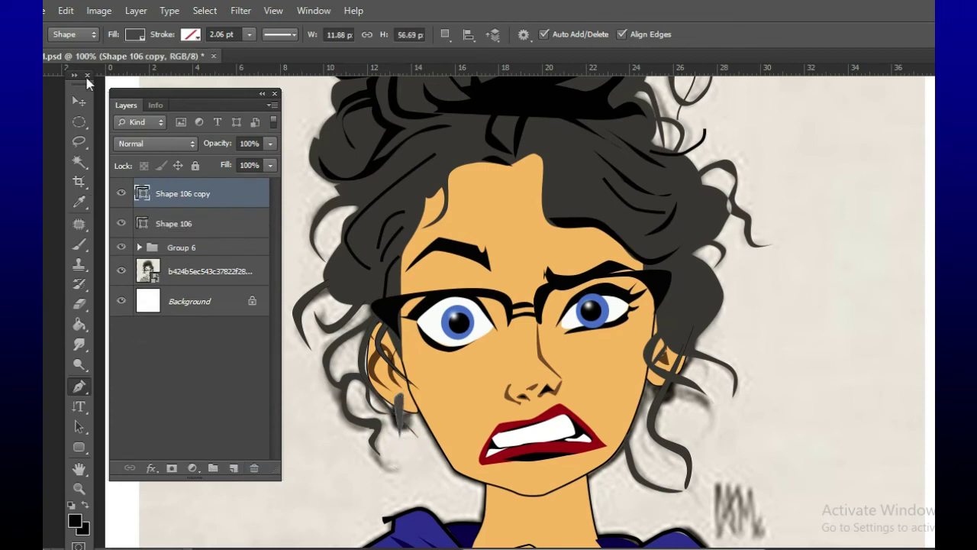
{"action": "left_click", "coordinate": [66, 10]}
{"action": "left_click", "coordinate": [375, 466]}
{"action": "key", "text": "v"}
{"action": "left_click_drag", "start_coordinate": [400, 416], "coordinate": [664, 409]}
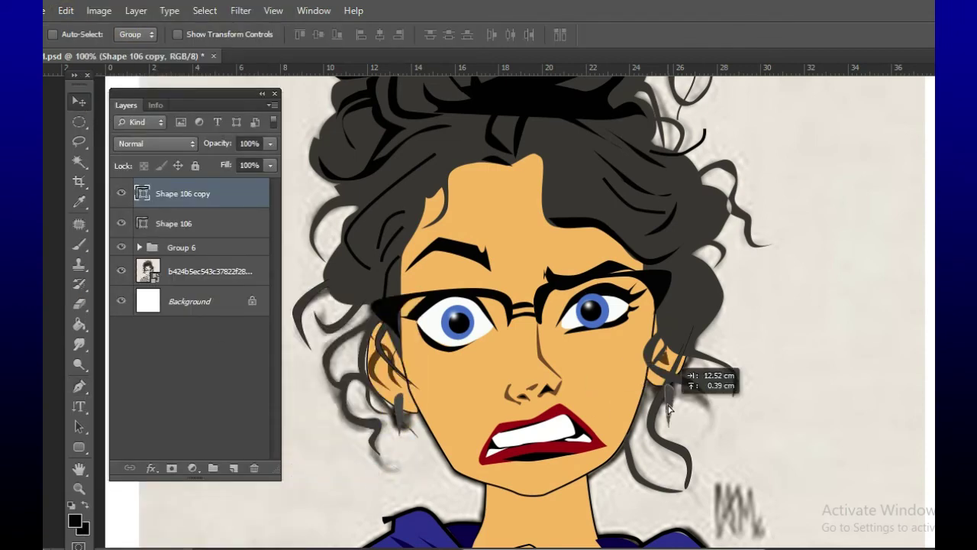
Recolour the left earring stem to a dark grey fill.
{"action": "key", "text": "p"}
{"action": "left_click", "coordinate": [135, 35]}
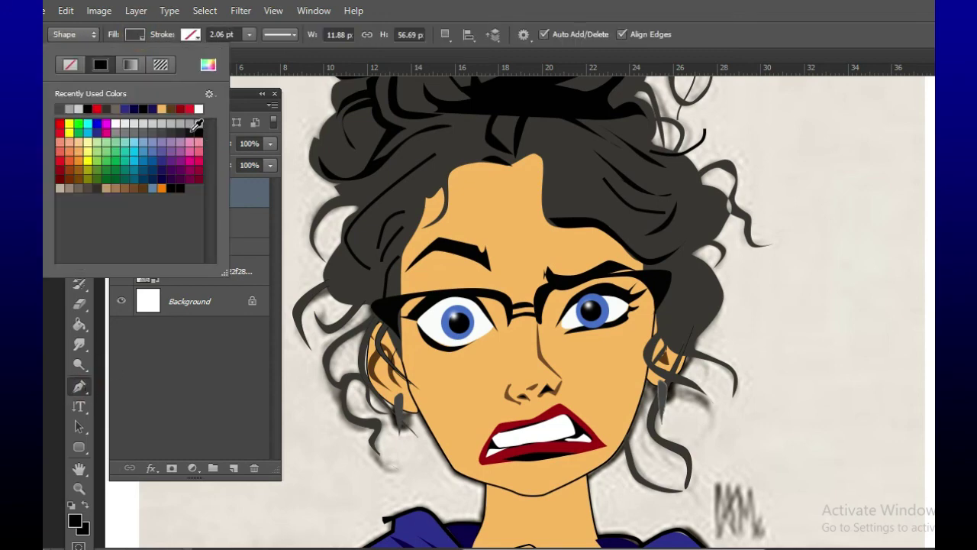
{"action": "left_click", "coordinate": [229, 272]}
{"action": "left_click", "coordinate": [243, 224]}
{"action": "left_click", "coordinate": [135, 35]}
{"action": "left_click", "coordinate": [271, 307]}
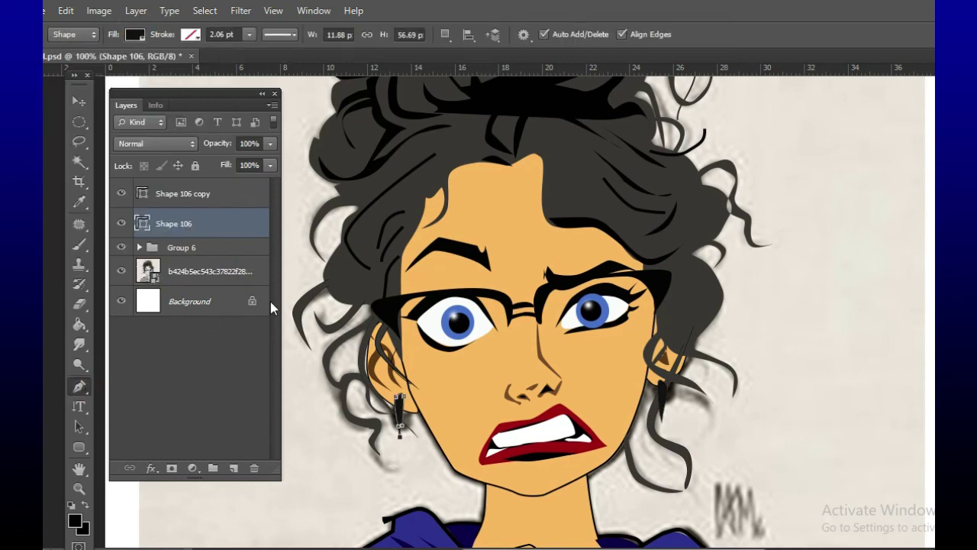
{"action": "left_click", "coordinate": [135, 34]}
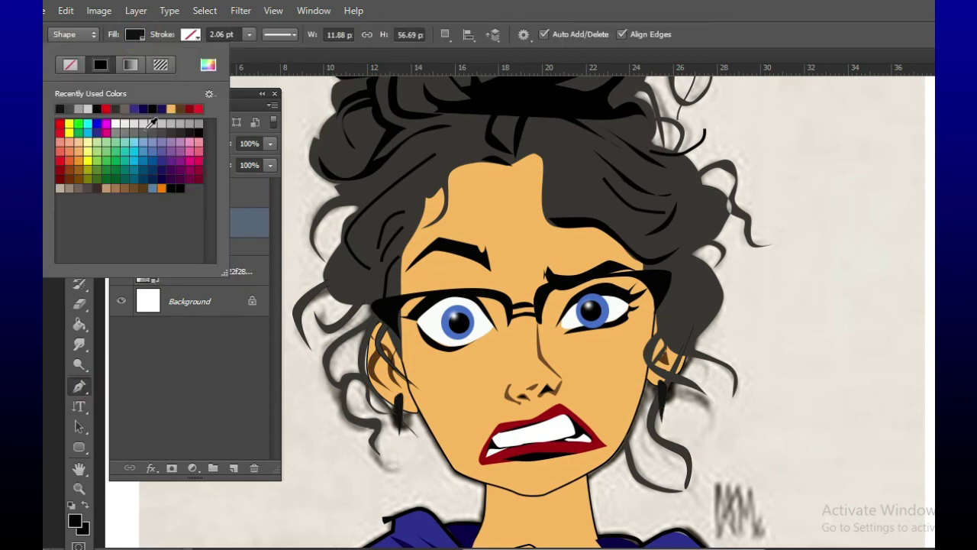
{"action": "left_click", "coordinate": [124, 128]}
{"action": "left_click", "coordinate": [88, 108]}
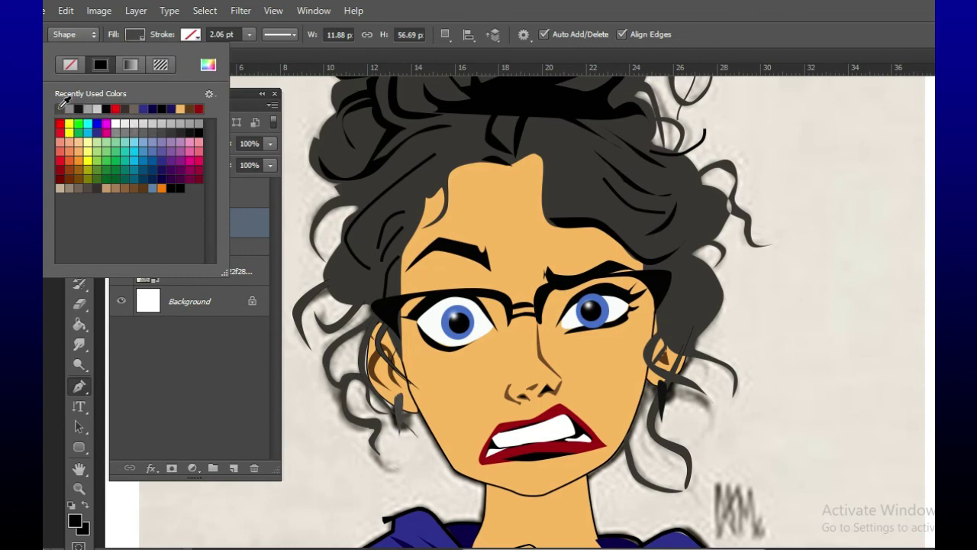
{"action": "left_click", "coordinate": [255, 239]}
Draw a thin light grey highlight line down the left earring on a new layer.
{"action": "left_click", "coordinate": [234, 467]}
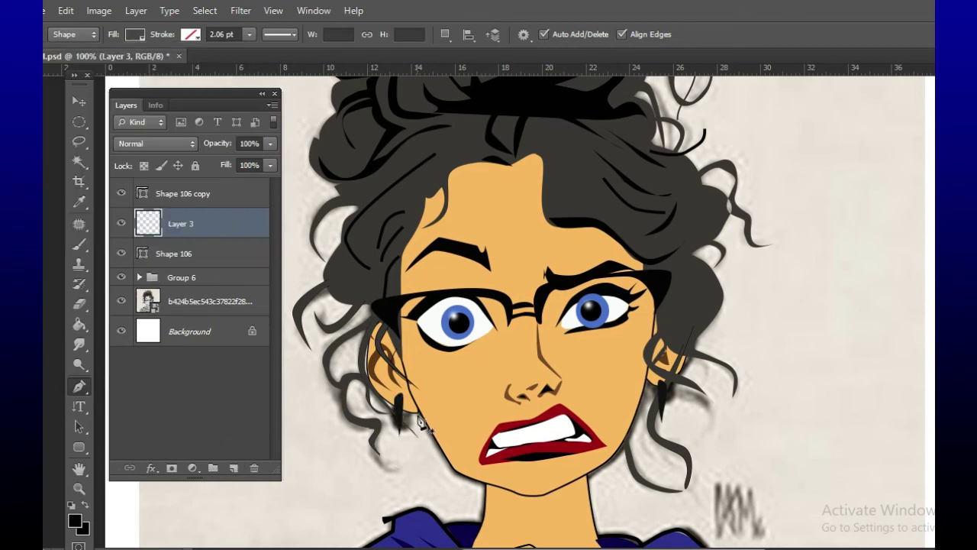
{"action": "left_click", "coordinate": [136, 34]}
{"action": "left_click", "coordinate": [65, 110]}
{"action": "left_click", "coordinate": [398, 409]}
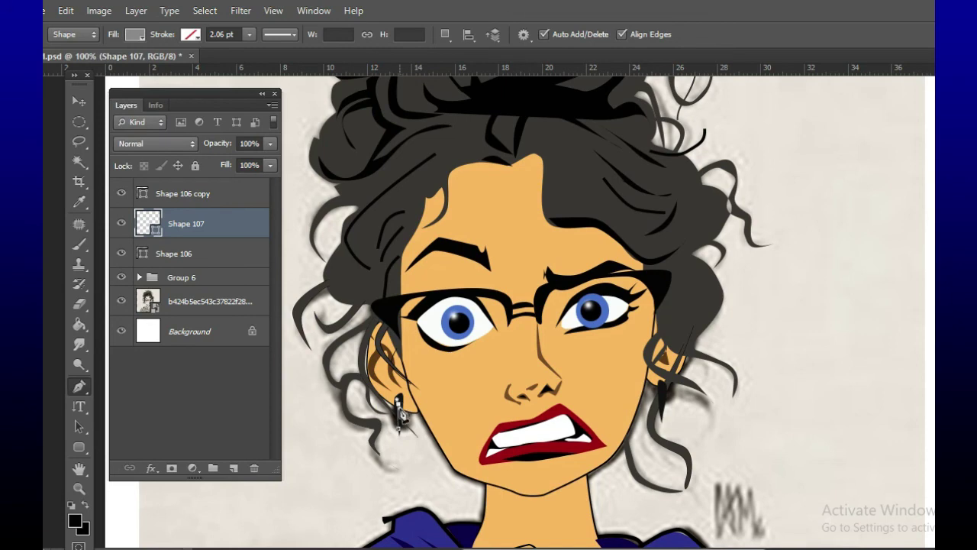
{"action": "left_click", "coordinate": [400, 434]}
Copy the highlight line, flip it onto the right earring, and move the copy to the top of the layer stack.
{"action": "left_click", "coordinate": [79, 100]}
{"action": "key", "text": "ctrl+j"}
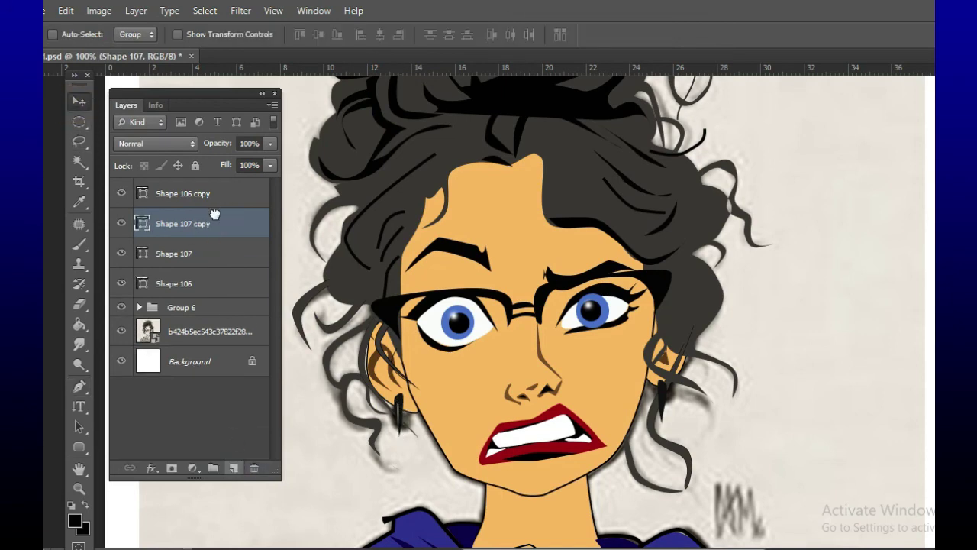
{"action": "left_click", "coordinate": [65, 11]}
{"action": "left_click", "coordinate": [378, 431]}
{"action": "left_click_drag", "start_coordinate": [397, 416], "coordinate": [661, 409]}
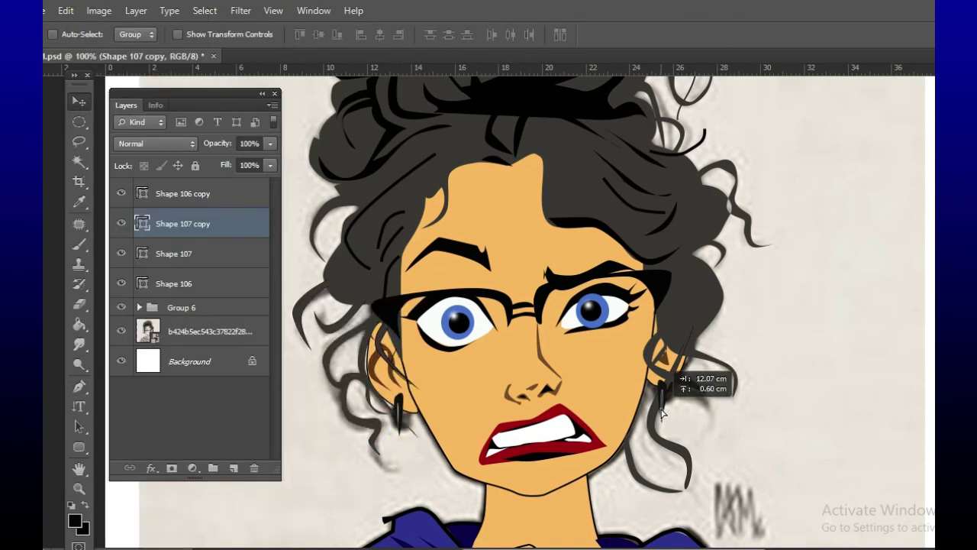
{"action": "left_click", "coordinate": [83, 388]}
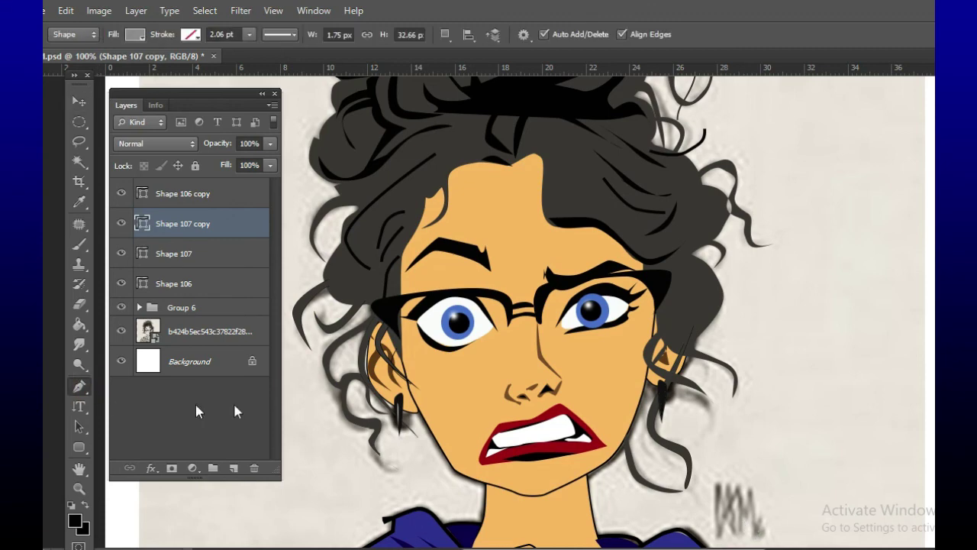
{"action": "left_click_drag", "start_coordinate": [225, 223], "coordinate": [229, 192]}
{"action": "left_click", "coordinate": [79, 122]}
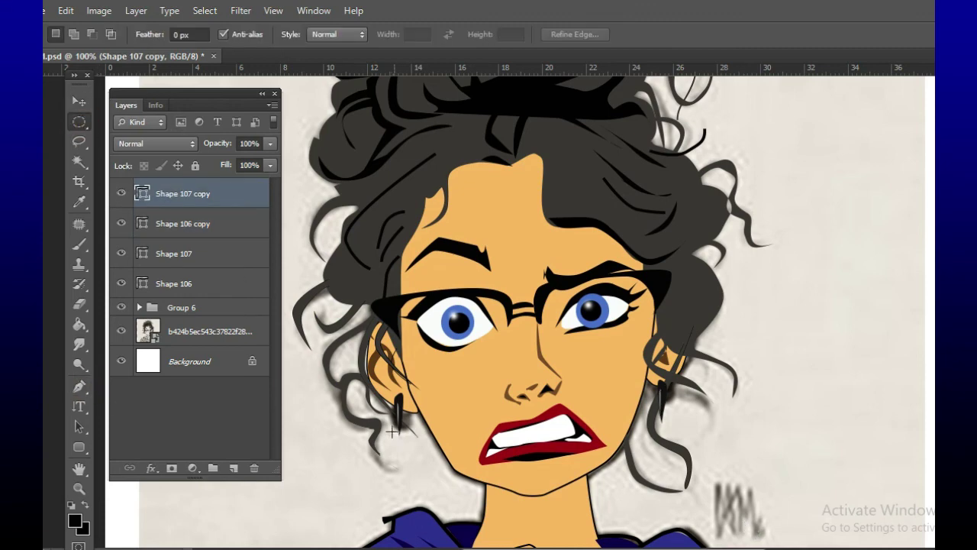
On a new layer, fill a small oval below the left earring with red #df030d.
{"action": "key", "text": "ctrl+shift+alt+n"}
{"action": "left_click_drag", "start_coordinate": [388, 430], "coordinate": [411, 457]}
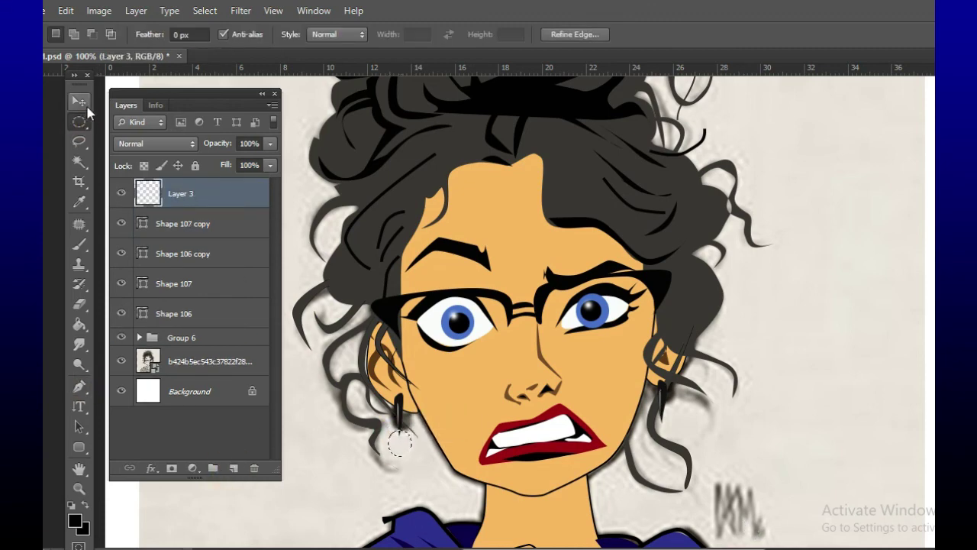
{"action": "left_click", "coordinate": [74, 520]}
{"action": "left_click", "coordinate": [694, 143]}
{"action": "left_click", "coordinate": [74, 519]}
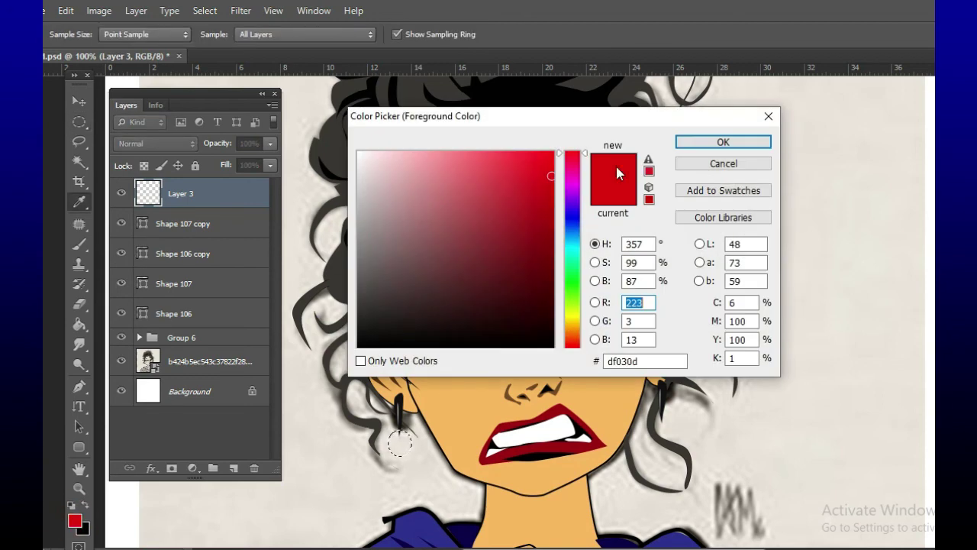
{"action": "left_click", "coordinate": [692, 143]}
{"action": "left_click", "coordinate": [79, 324]}
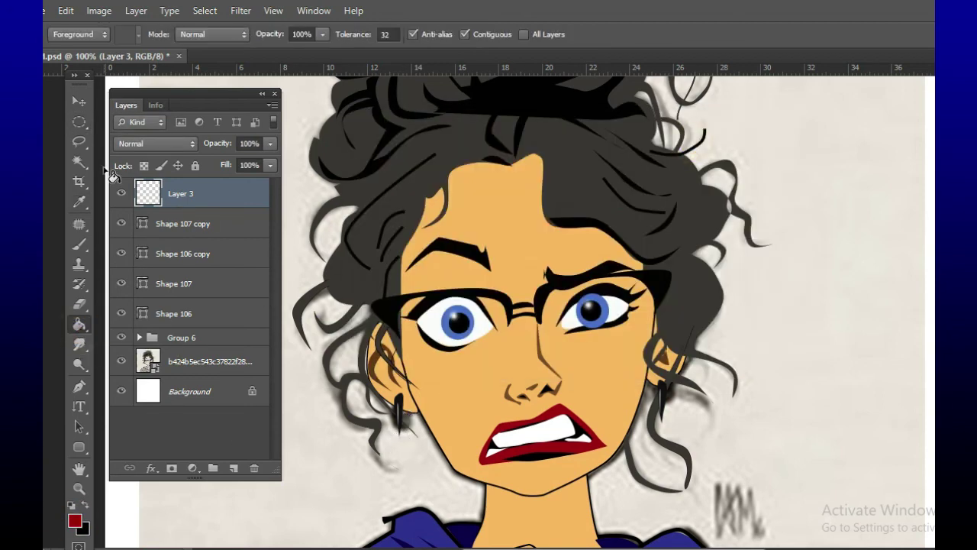
{"action": "left_click", "coordinate": [406, 452]}
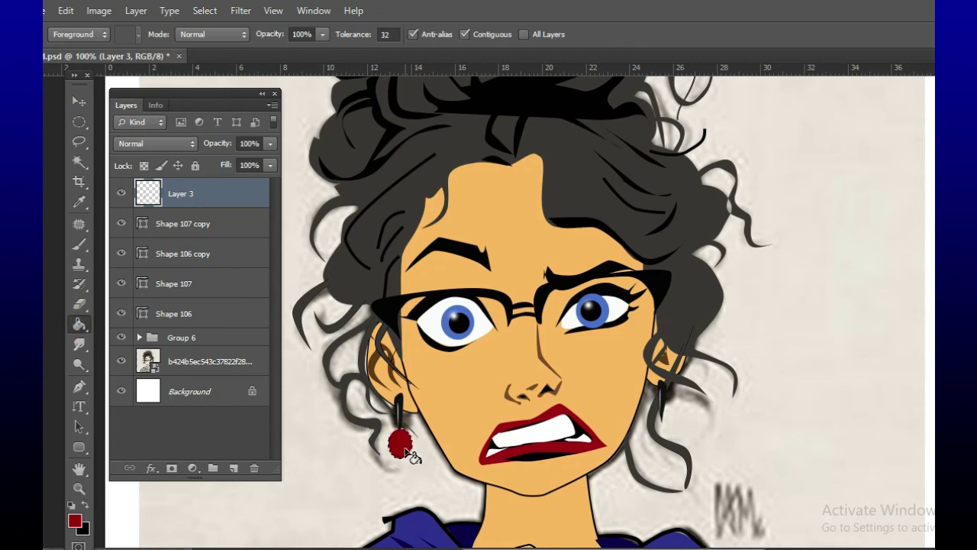
Duplicate the red bead and move the copy under the right earring.
{"action": "left_click_drag", "start_coordinate": [192, 194], "coordinate": [233, 467]}
{"action": "key", "text": "v"}
{"action": "left_click_drag", "start_coordinate": [405, 447], "coordinate": [663, 432]}
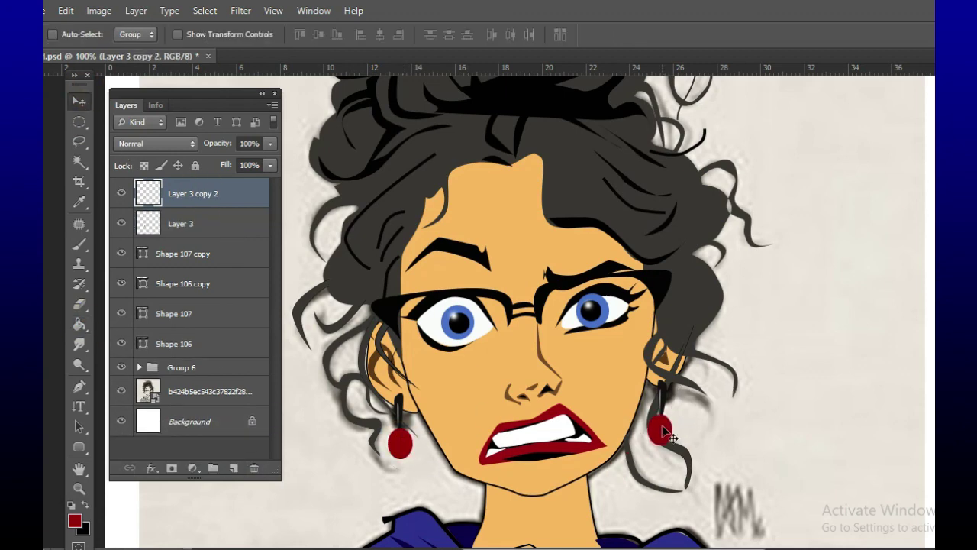
{"action": "left_click", "coordinate": [234, 467]}
Pen a light-coloured shading shape over half of the left red bead.
{"action": "key", "text": "p"}
{"action": "left_click", "coordinate": [135, 34]}
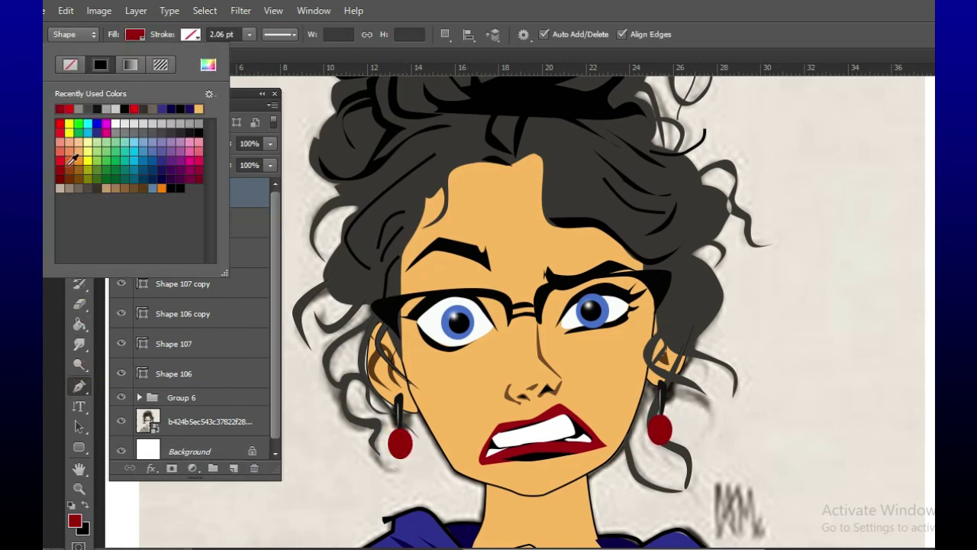
{"action": "left_click", "coordinate": [402, 461]}
{"action": "left_click", "coordinate": [397, 433]}
{"action": "left_click", "coordinate": [399, 456]}
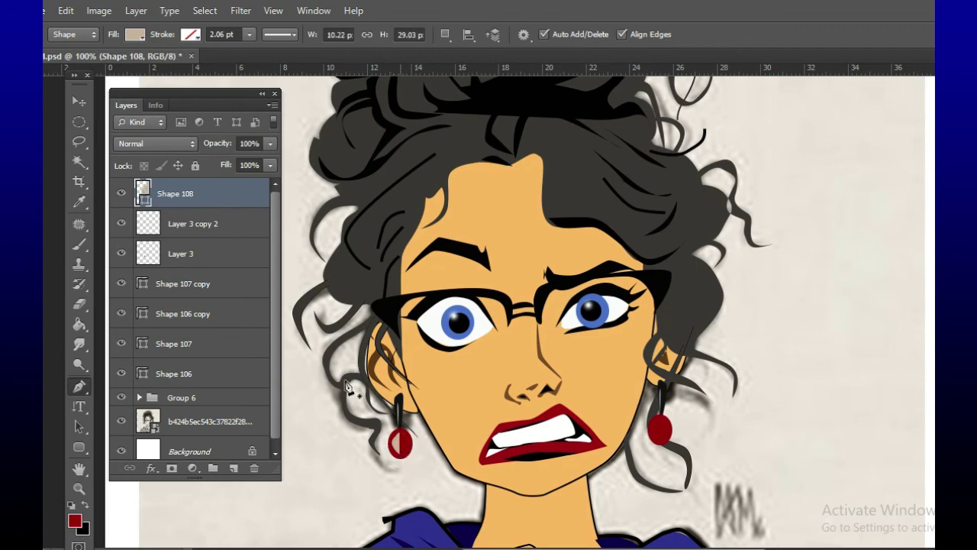
Rasterize the shading shape and apply a Gaussian Blur of radius 3.8.
{"action": "left_click", "coordinate": [240, 11]}
{"action": "left_click", "coordinate": [496, 262]}
{"action": "key", "text": "Return"}
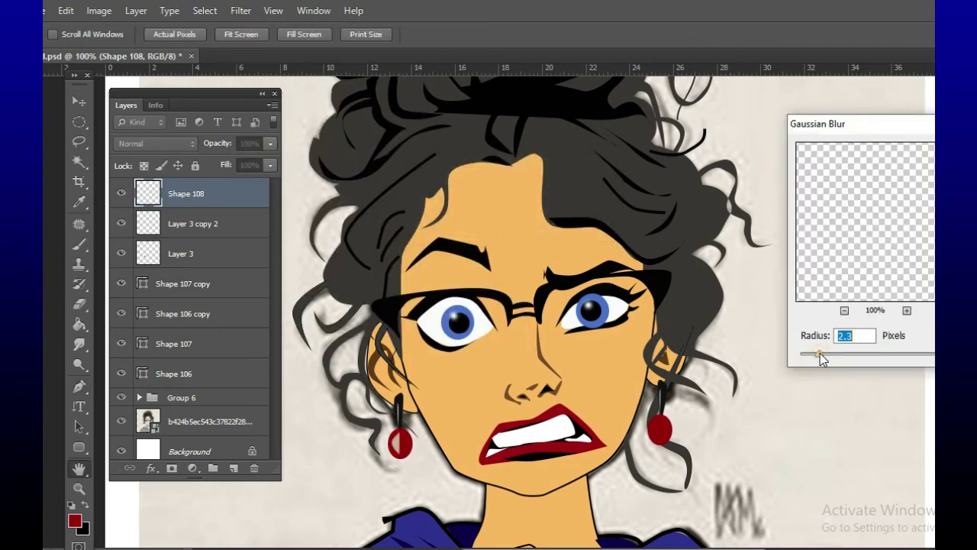
{"action": "left_click_drag", "start_coordinate": [819, 354], "coordinate": [832, 357]}
{"action": "key", "text": "Return"}
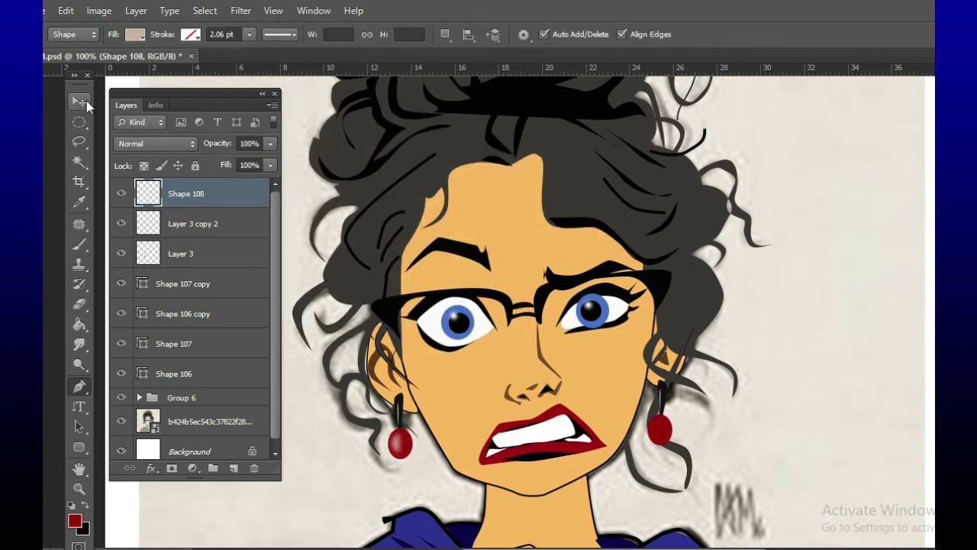
Duplicate the blurred shading, flip it, and move it onto the right bead.
{"action": "key", "text": "ctrl+j"}
{"action": "left_click", "coordinate": [65, 10]}
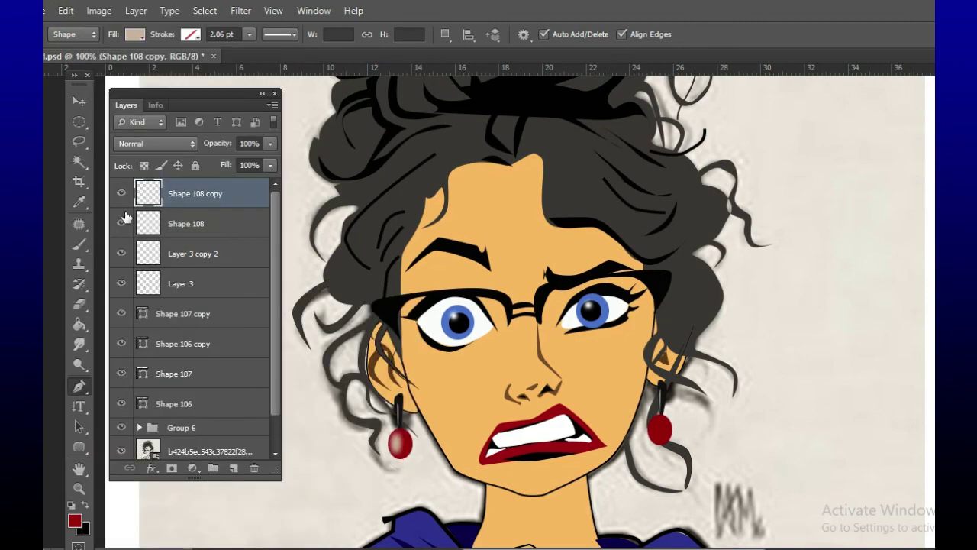
{"action": "key", "text": "v"}
{"action": "left_click_drag", "start_coordinate": [557, 408], "coordinate": [664, 423]}
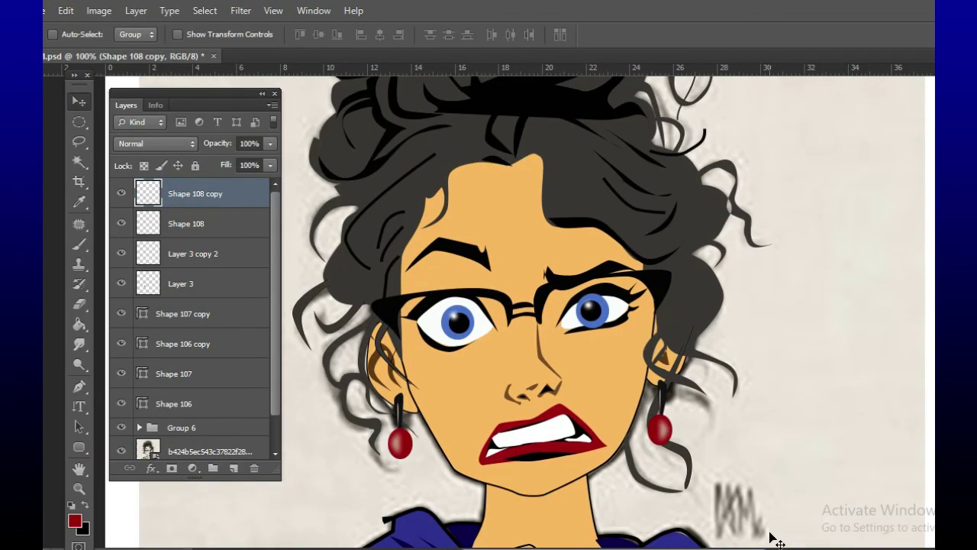